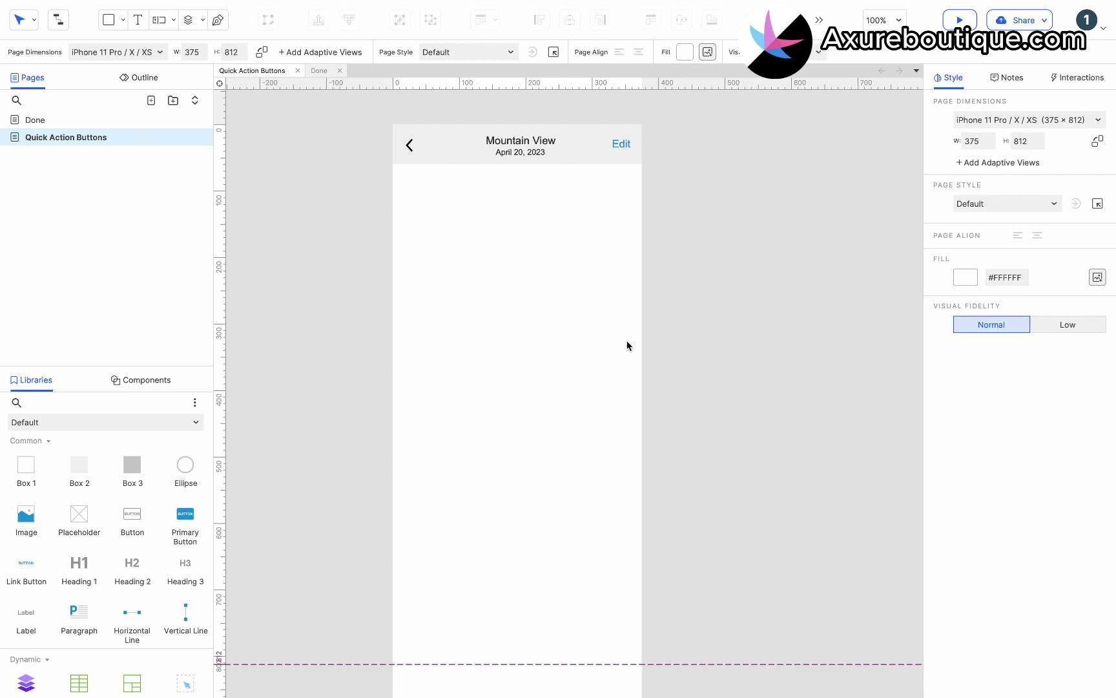
- Add a dynamic panel directly below the header at x 0, y 60, sized 375 × 692
{"action": "scroll", "coordinate": [132, 517], "scroll_direction": "down", "scroll_amount": 1}
{"action": "left_click_drag", "start_coordinate": [32, 657], "coordinate": [401, 166]}
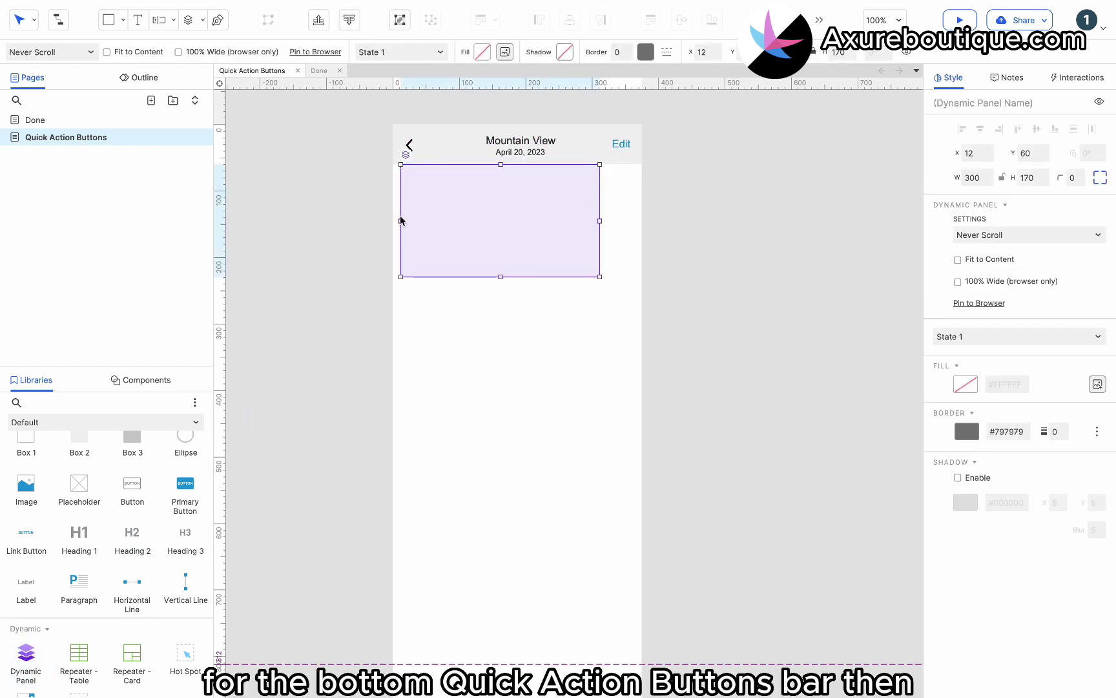
{"action": "left_click_drag", "start_coordinate": [420, 217], "coordinate": [414, 211]}
{"action": "left_click_drag", "start_coordinate": [589, 276], "coordinate": [641, 623]}
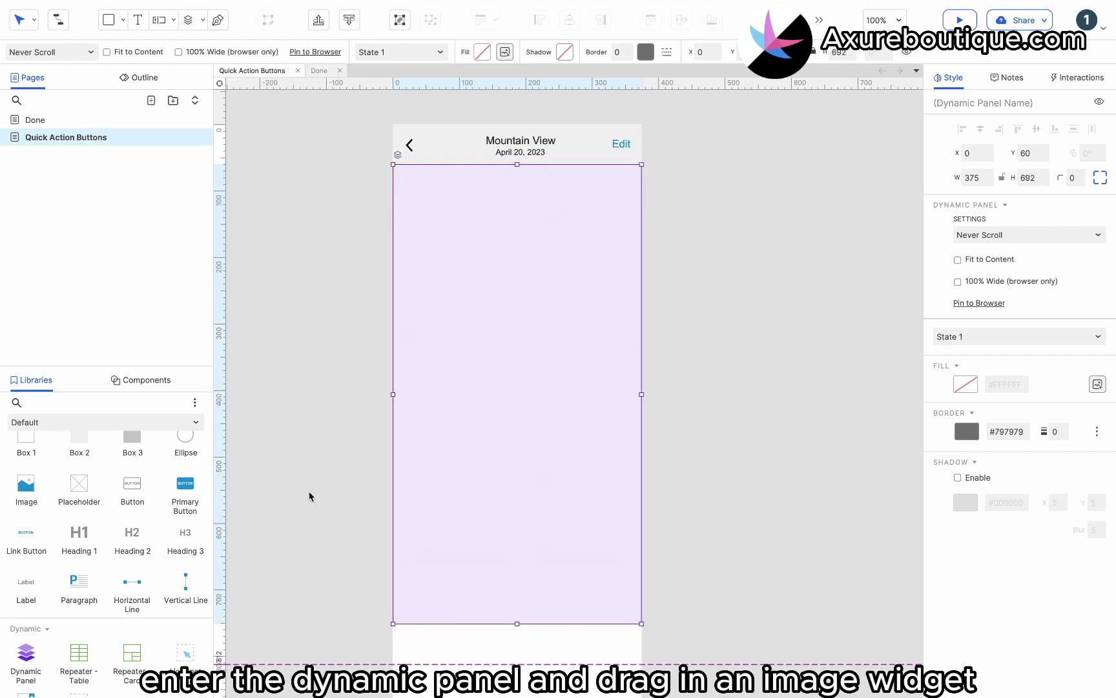
- Inside the dynamic panel, place an image widget at its origin and enlarge it to 375 × 692
{"action": "double_click", "coordinate": [461, 428]}
{"action": "scroll", "coordinate": [26, 581], "scroll_direction": "up", "scroll_amount": 1}
{"action": "left_click_drag", "start_coordinate": [24, 493], "coordinate": [395, 165]}
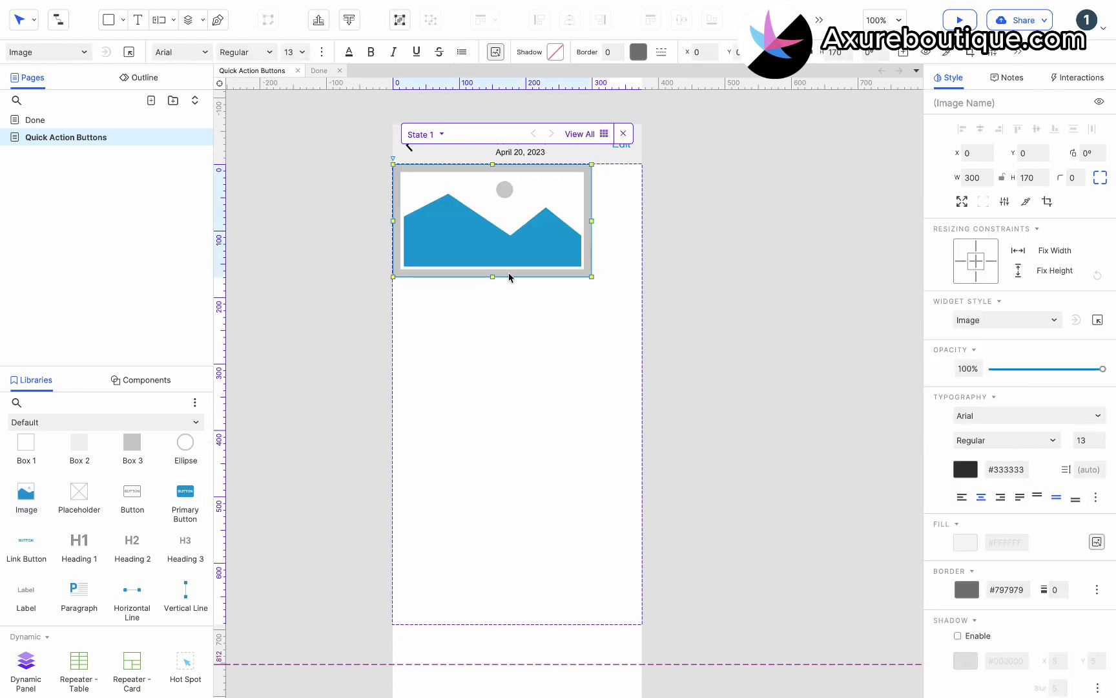
{"action": "left_click_drag", "start_coordinate": [591, 276], "coordinate": [642, 624]}
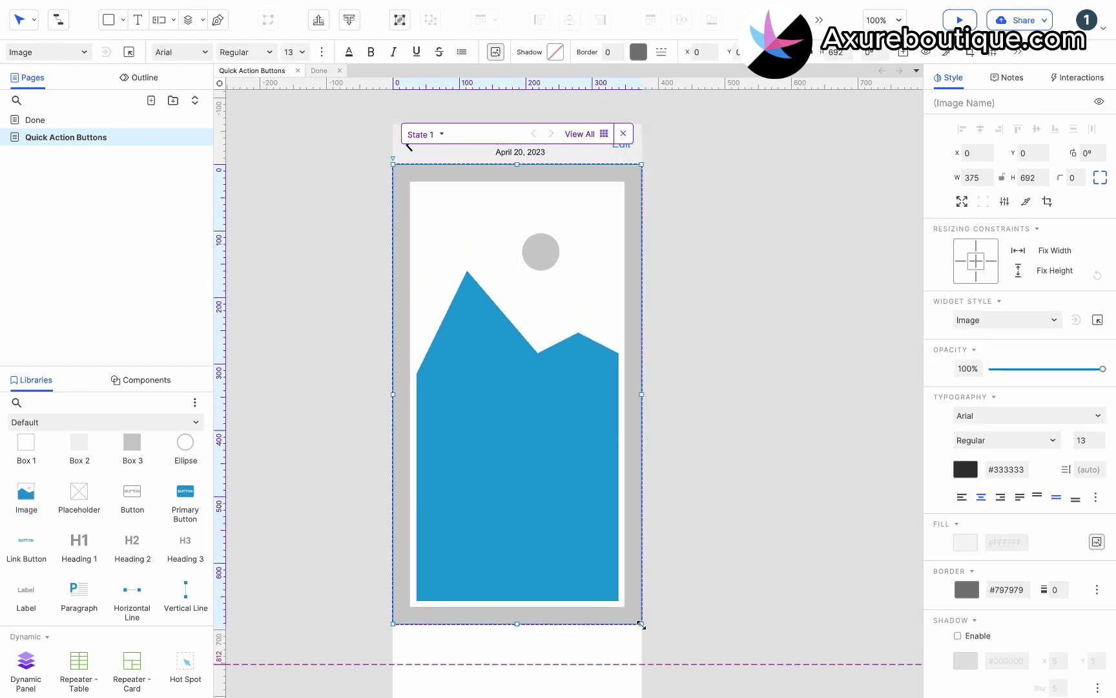
- Import the mountain picture into the image widget, accept optimization, and leave the dynamic panel
{"action": "double_click", "coordinate": [588, 424]}
{"action": "double_click", "coordinate": [467, 155]}
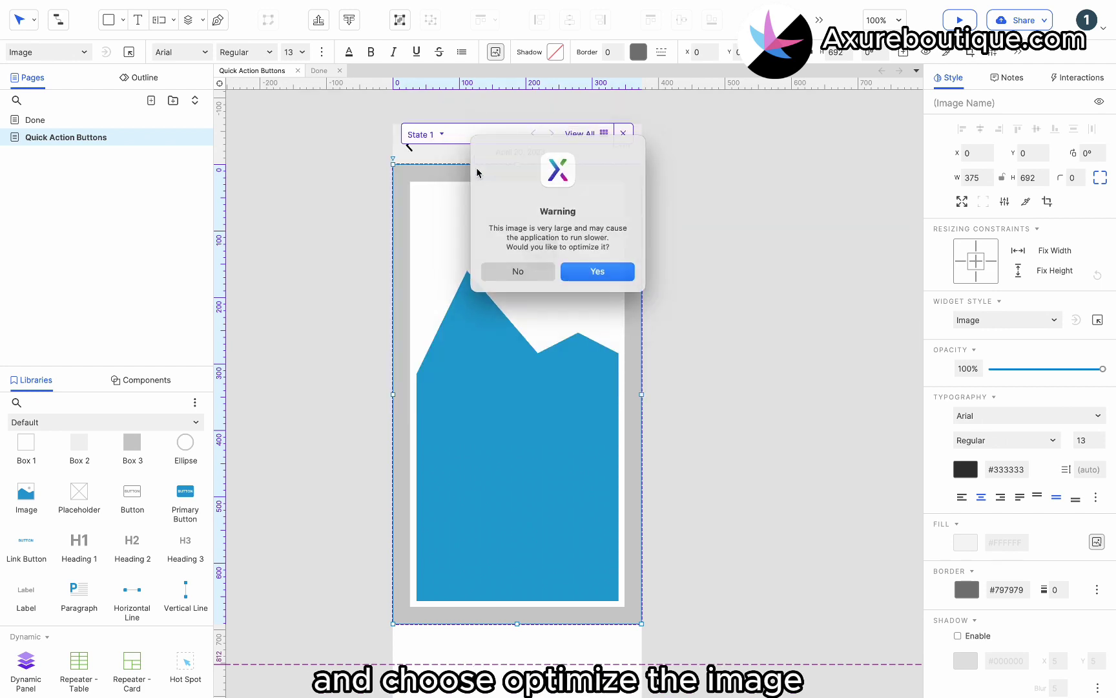
{"action": "left_click", "coordinate": [595, 272]}
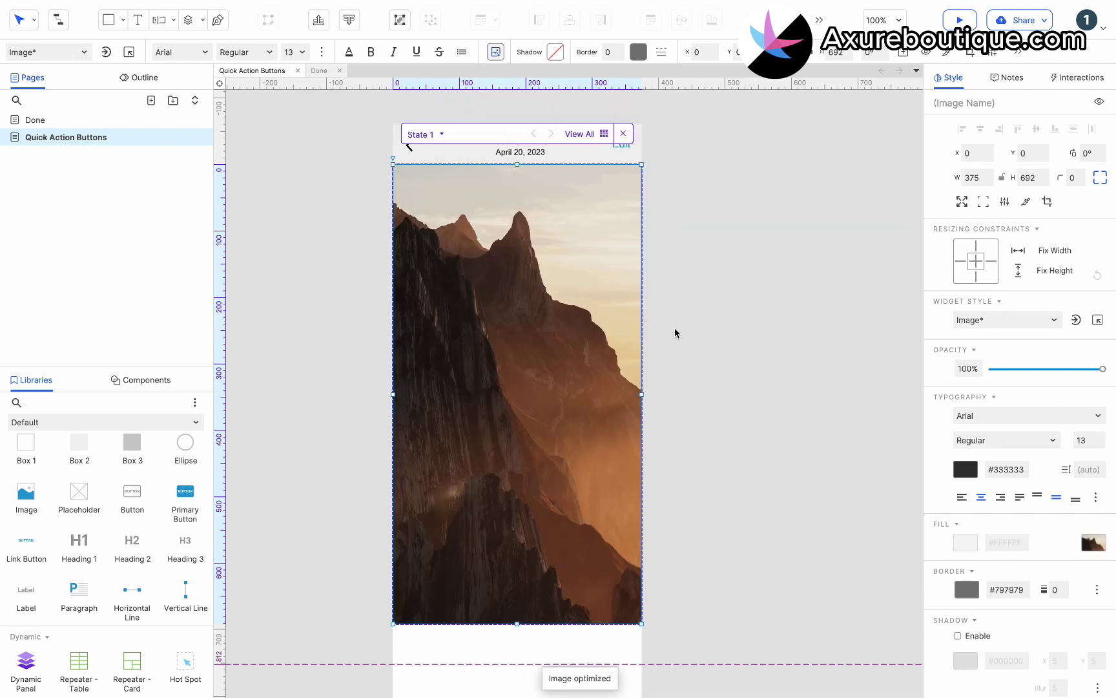
{"action": "double_click", "coordinate": [675, 334]}
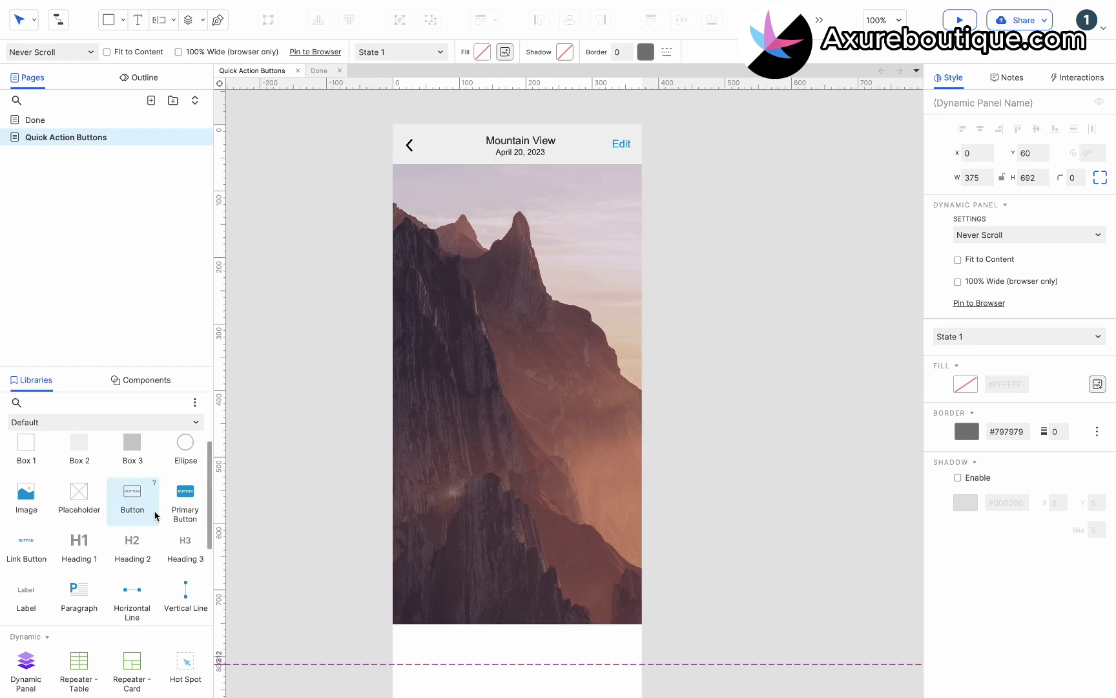
- Add a Box 2 widget directly below the photo at x 0, y 752 and resize it to 375 × 60
{"action": "left_click_drag", "start_coordinate": [79, 445], "coordinate": [393, 624]}
{"action": "scroll", "coordinate": [392, 624], "scroll_direction": "down", "scroll_amount": 2}
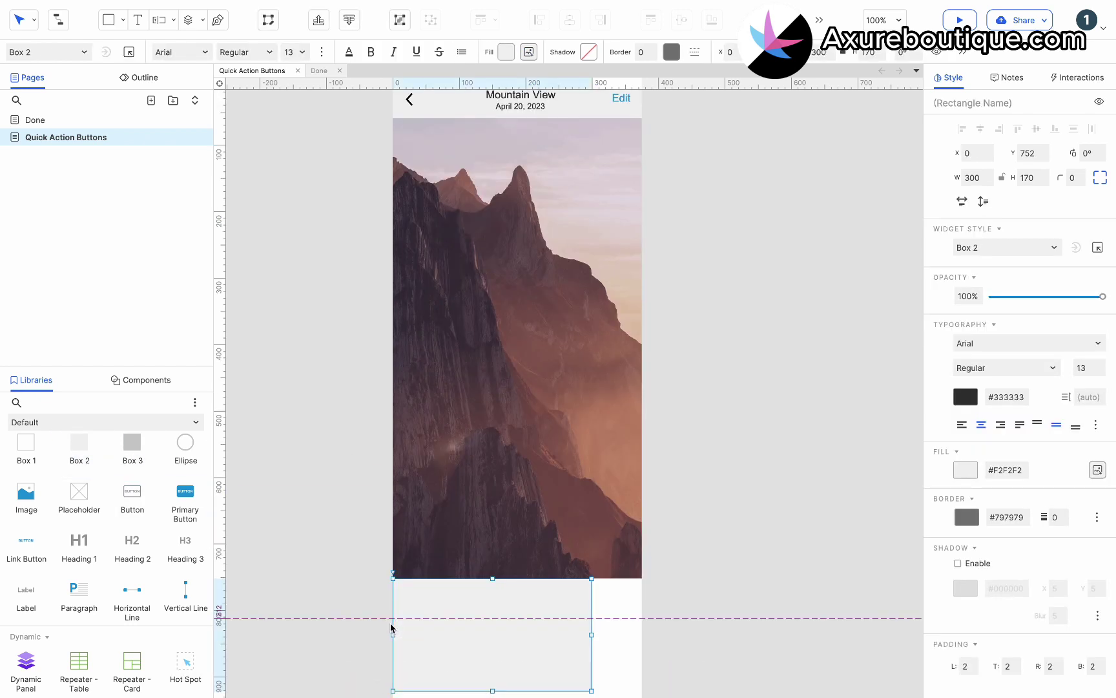
{"action": "scroll", "coordinate": [538, 646], "scroll_direction": "down", "scroll_amount": 1}
{"action": "left_click_drag", "start_coordinate": [592, 667], "coordinate": [641, 594]}
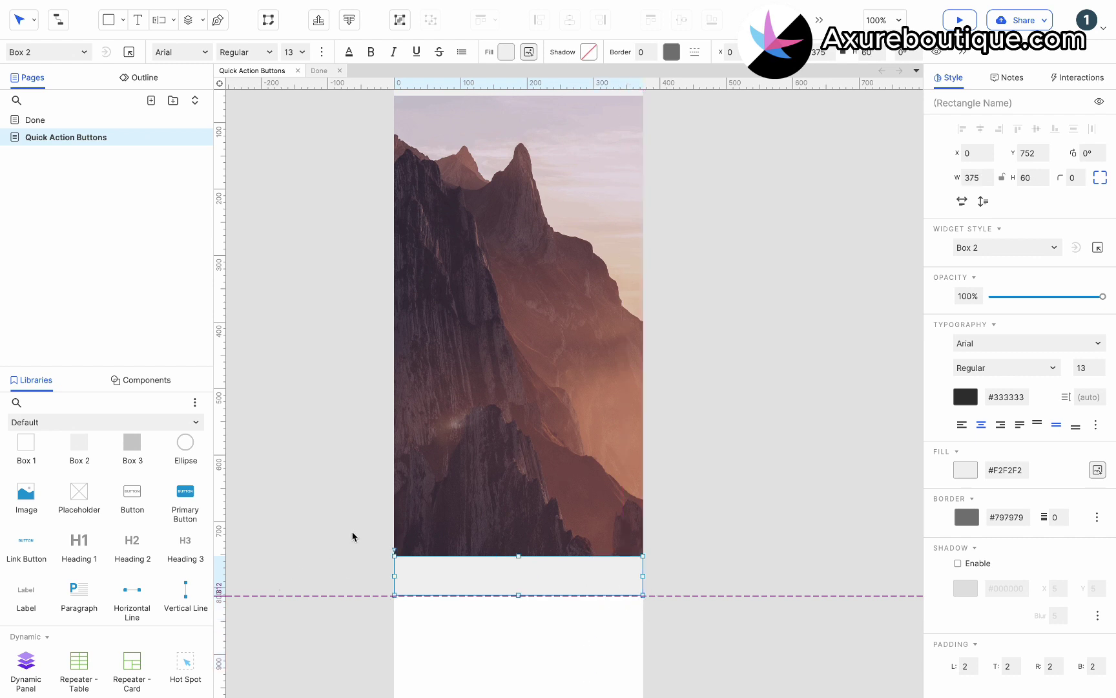
- Search the Icons library for "share" and place the Share icon in the bottom bar at x 20, y 770
{"action": "left_click", "coordinate": [106, 423]}
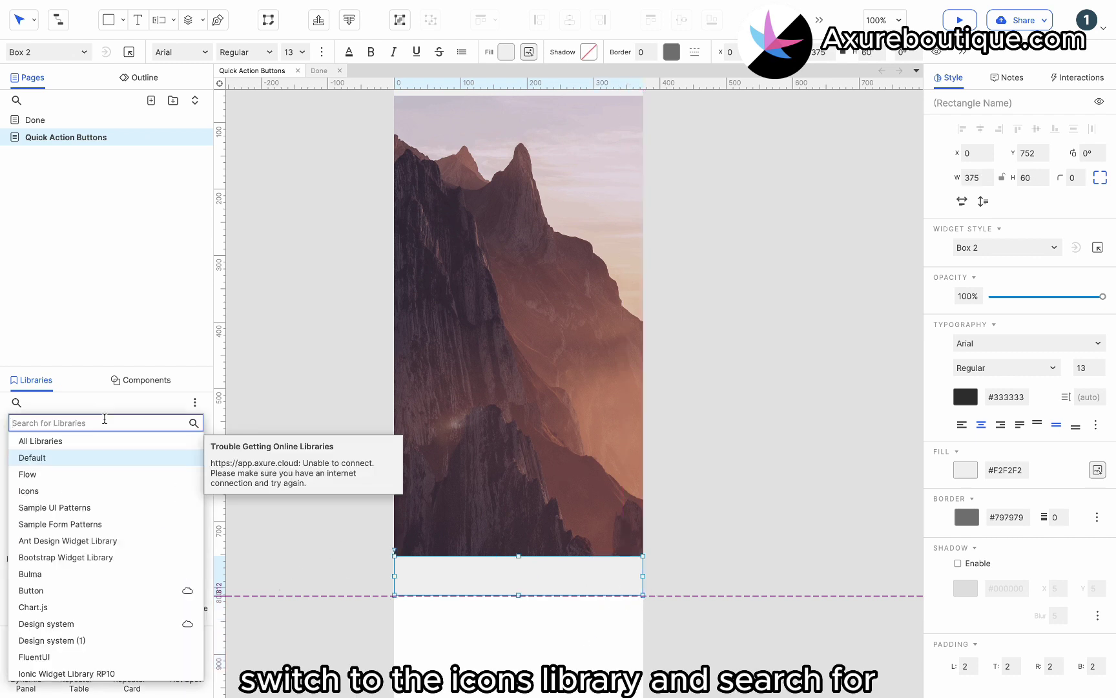
{"action": "left_click", "coordinate": [44, 490]}
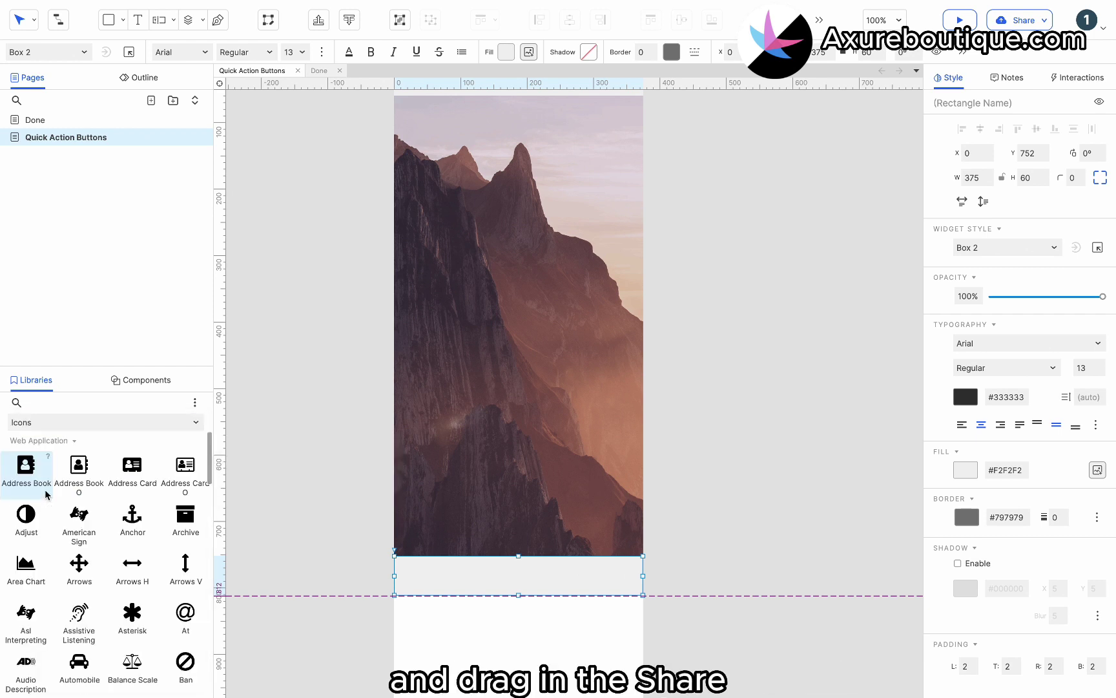
{"action": "left_click", "coordinate": [79, 402]}
{"action": "type", "text": "share"}
{"action": "left_click_drag", "start_coordinate": [33, 464], "coordinate": [410, 579]}
- Search the icons for "hear" and place the solid Heart icon in the bottom bar at x 120, y 770
{"action": "double_click", "coordinate": [86, 403]}
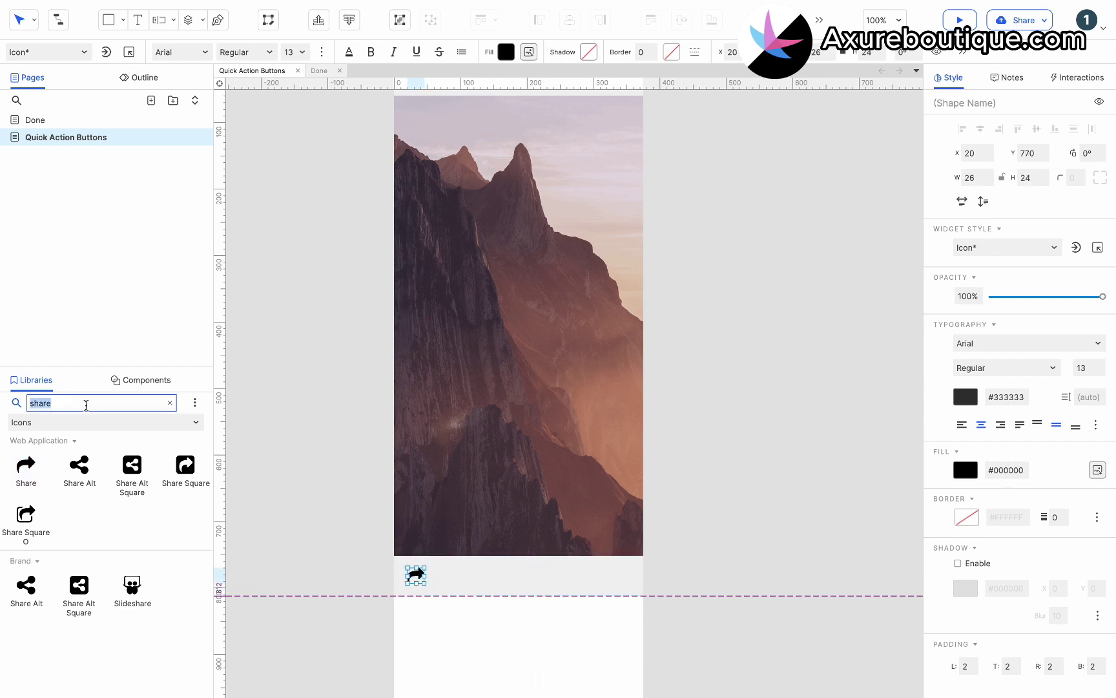
{"action": "type", "text": "hear"}
{"action": "left_click_drag", "start_coordinate": [79, 464], "coordinate": [488, 572]}
{"action": "left_click", "coordinate": [484, 570]}
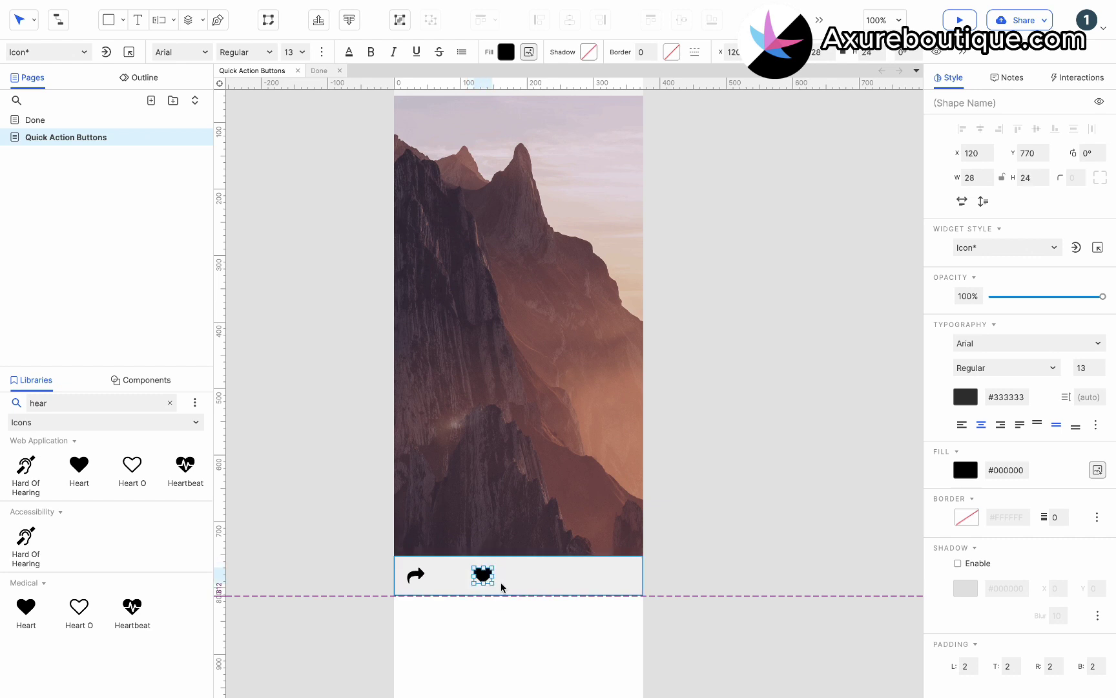
- Search the icons for "info" and place the round info icon in the bottom bar beyond the heart
{"action": "double_click", "coordinate": [127, 402]}
{"action": "type", "text": "info"}
{"action": "left_click_drag", "start_coordinate": [103, 473], "coordinate": [566, 578]}
- Find "tra", place the Trash O icon at the bar's far end, and adjust the info icon's position
{"action": "left_click", "coordinate": [170, 403]}
{"action": "type", "text": "tra"}
{"action": "left_click_drag", "start_coordinate": [132, 465], "coordinate": [632, 586]}
{"action": "left_click", "coordinate": [563, 575]}
{"action": "scroll", "coordinate": [583, 557], "scroll_direction": "up", "scroll_amount": 5}
{"action": "left_click_drag", "start_coordinate": [584, 556], "coordinate": [548, 579]}
- Distribute the share, heart, info and trash icons evenly in horizontal direction and align their middles
{"action": "scroll", "coordinate": [385, 583], "scroll_direction": "down", "scroll_amount": 4}
{"action": "left_click", "coordinate": [372, 580]}
{"action": "left_click_drag", "start_coordinate": [372, 580], "coordinate": [373, 581]}
{"action": "left_click", "coordinate": [457, 576], "text": "shift"}
{"action": "left_click", "coordinate": [551, 577], "text": "shift"}
{"action": "left_click", "coordinate": [630, 581], "text": "shift"}
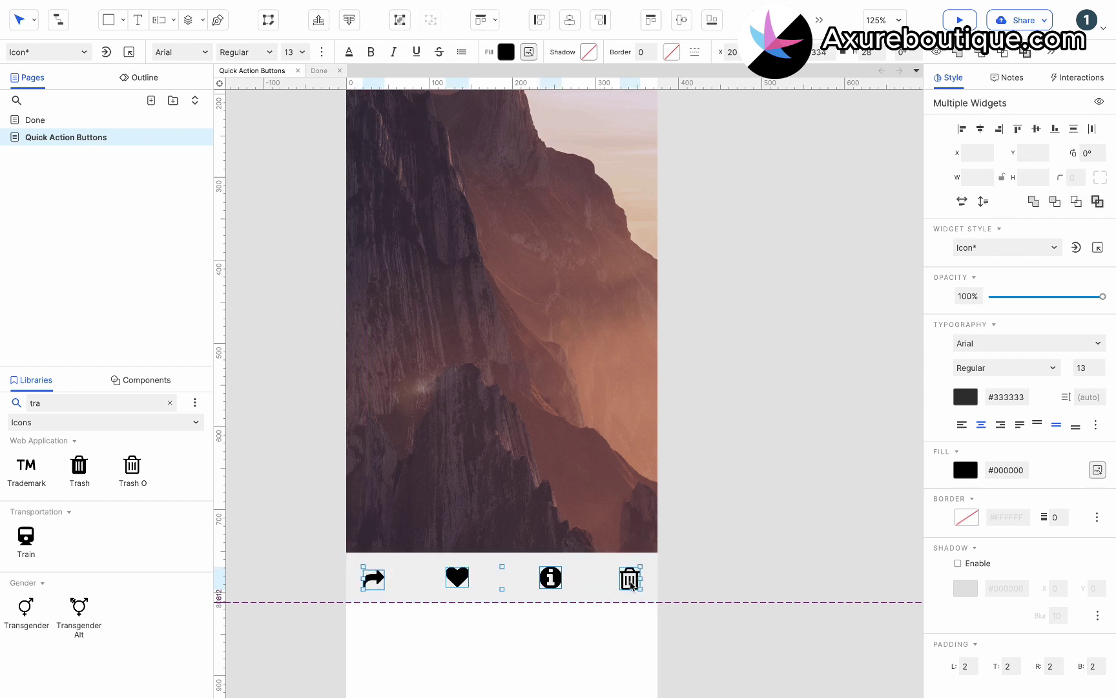
{"action": "left_click", "coordinate": [1092, 129]}
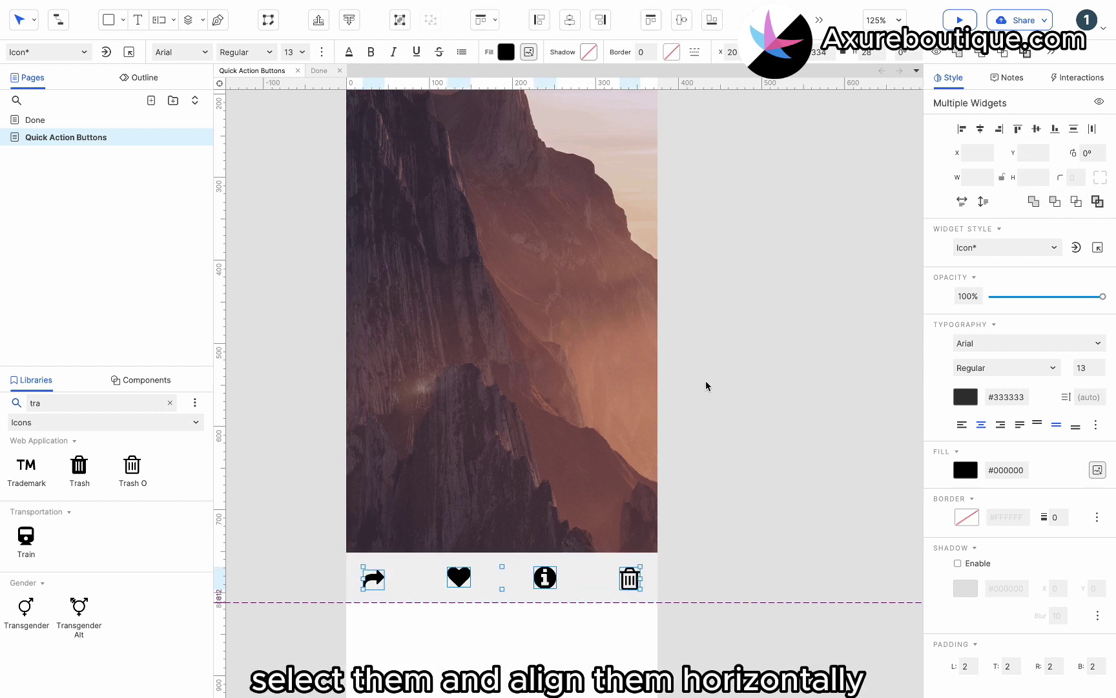
{"action": "key", "text": "ctrl+alt+m"}
{"action": "left_click", "coordinate": [689, 465]}
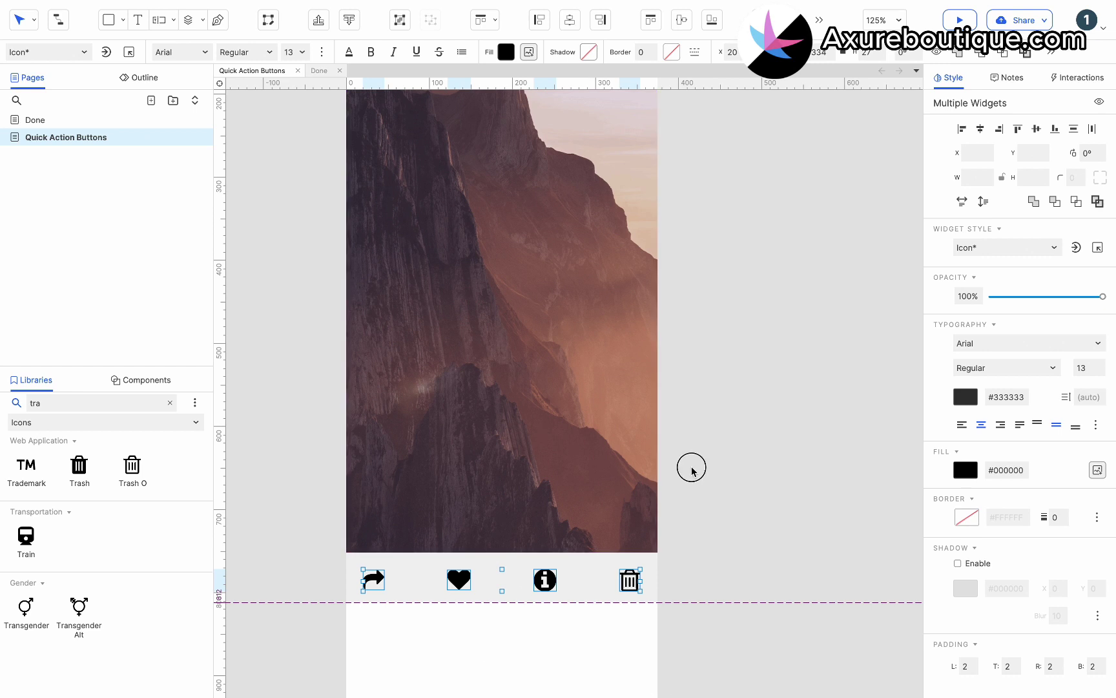
- Place a Box 1 widget from the Default library over the icon bar at x 0, y 692, sized 375 × 120
{"action": "scroll", "coordinate": [688, 462], "scroll_direction": "down", "scroll_amount": 3}
{"action": "scroll", "coordinate": [688, 462], "scroll_direction": "up", "scroll_amount": 1}
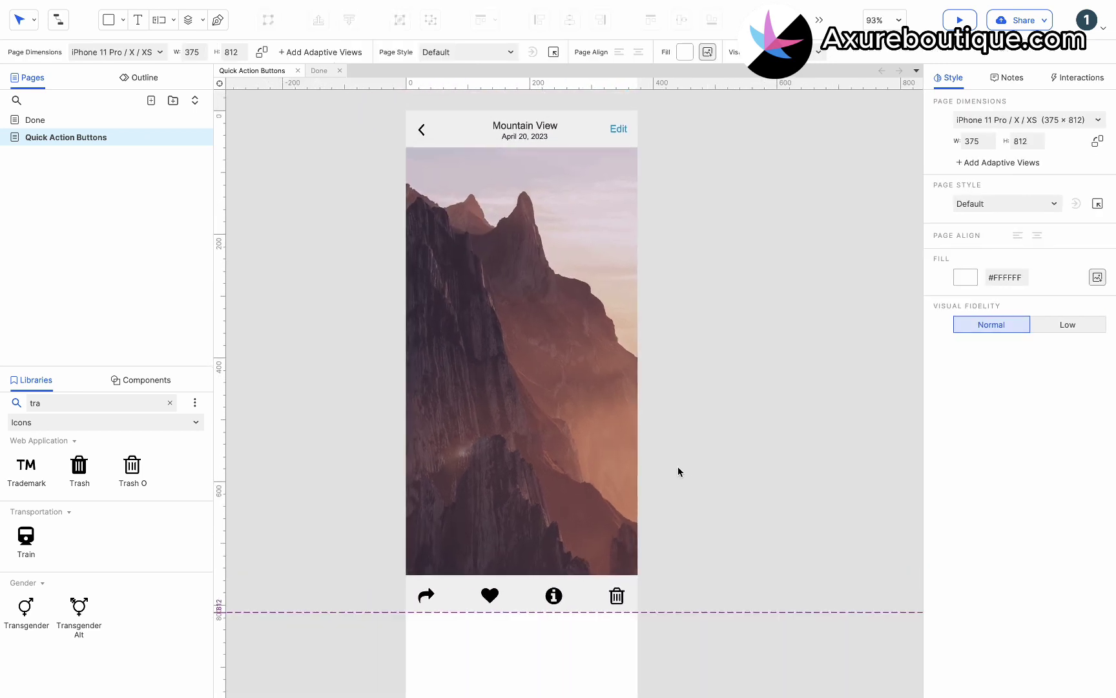
{"action": "double_click", "coordinate": [113, 402]}
{"action": "key", "text": "BackSpace"}
{"action": "left_click", "coordinate": [92, 423]}
{"action": "left_click", "coordinate": [64, 457]}
{"action": "left_click_drag", "start_coordinate": [26, 465], "coordinate": [498, 539]}
{"action": "left_click_drag", "start_coordinate": [591, 576], "coordinate": [639, 577]}
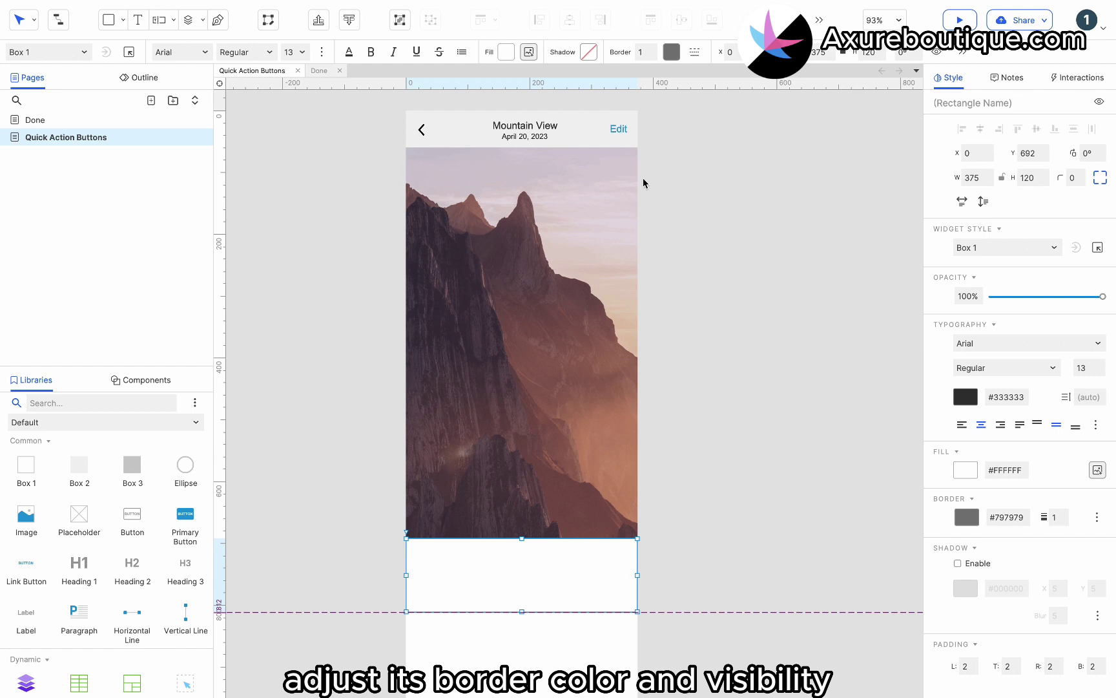
- Set the white box's border color to #D7D7D7 and keep the border only on its top side
{"action": "left_click", "coordinate": [671, 52]}
{"action": "left_click", "coordinate": [766, 158]}
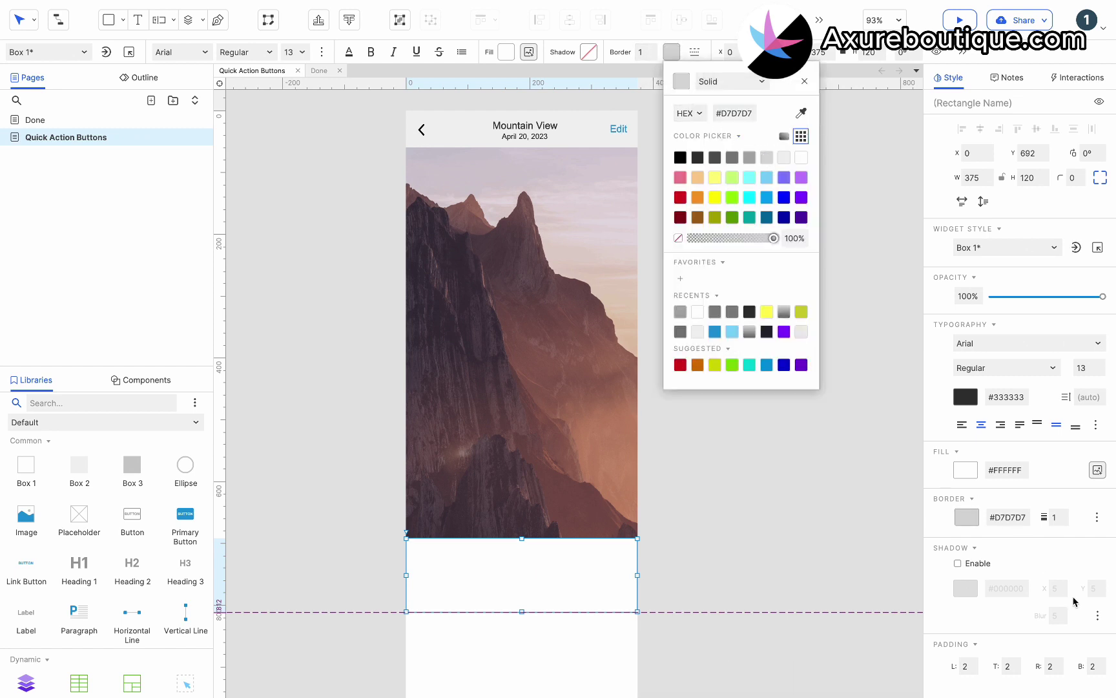
{"action": "left_click", "coordinate": [1097, 517]}
{"action": "left_click", "coordinate": [1097, 516]}
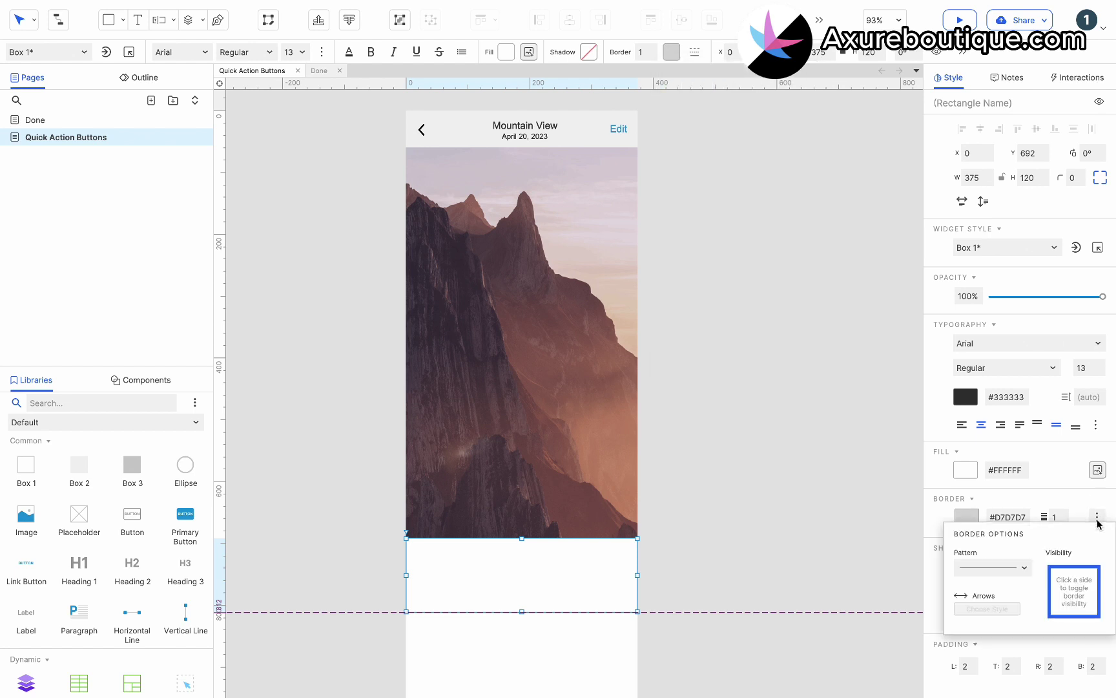
{"action": "left_click", "coordinate": [1060, 585]}
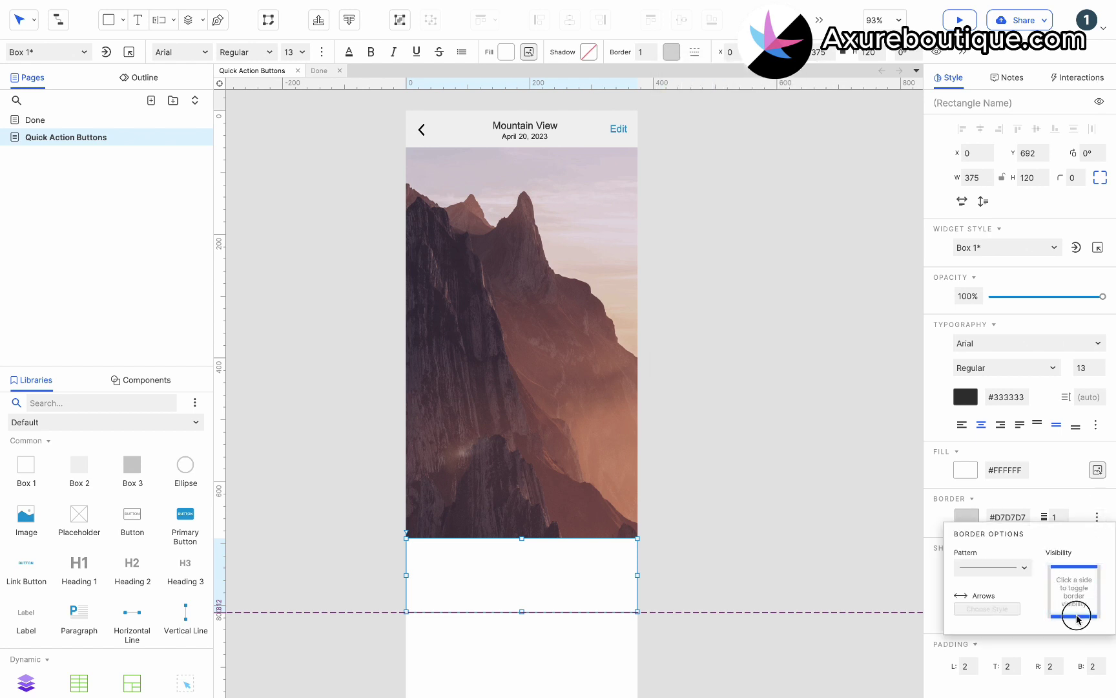
{"action": "left_click", "coordinate": [784, 555]}
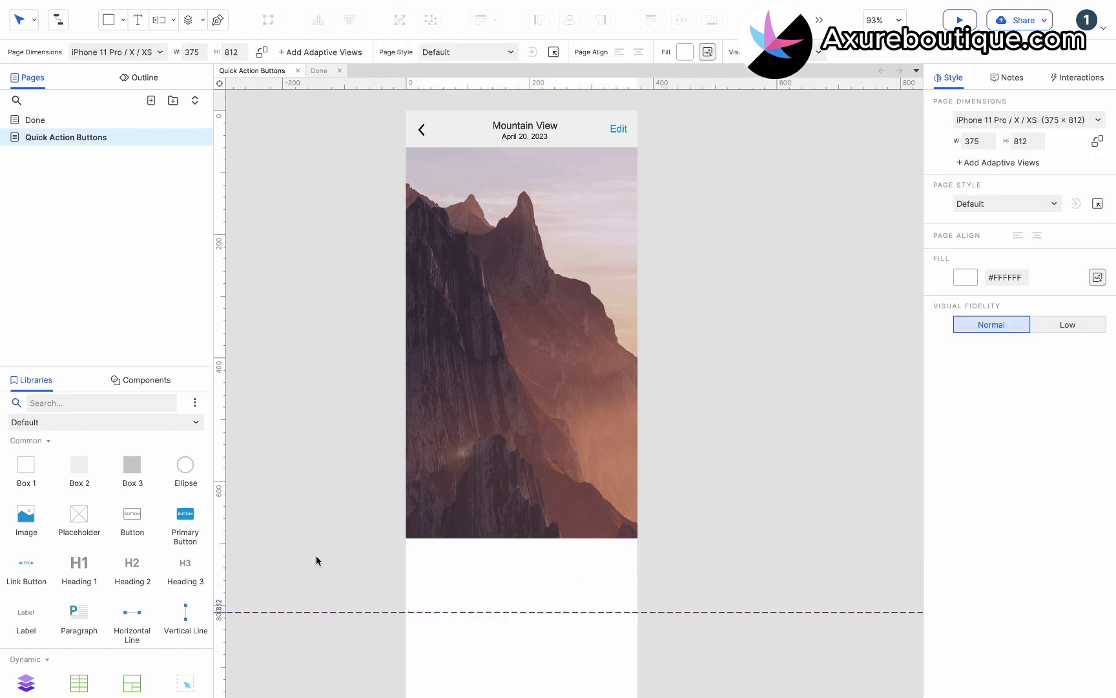
- Add a 65 × 65 ellipse on the white box and duplicate it into a row of five circles
{"action": "left_click_drag", "start_coordinate": [187, 475], "coordinate": [511, 577]}
{"action": "key", "text": "super+d"}
{"action": "key", "text": "super+d"}
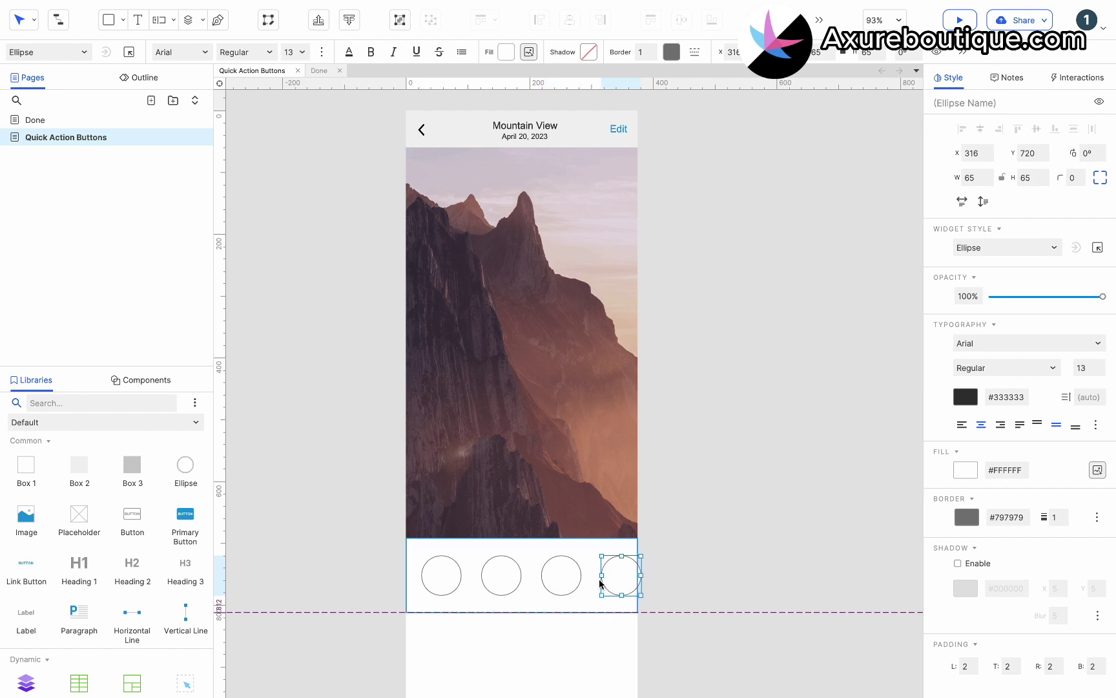
{"action": "key", "text": "super+d"}
- Select all five circles and create a dynamic panel from them
{"action": "left_click", "coordinate": [630, 575], "text": "shift"}
{"action": "left_click", "coordinate": [570, 573], "text": "shift"}
{"action": "left_click", "coordinate": [515, 575], "text": "shift"}
{"action": "left_click", "coordinate": [455, 573], "text": "shift"}
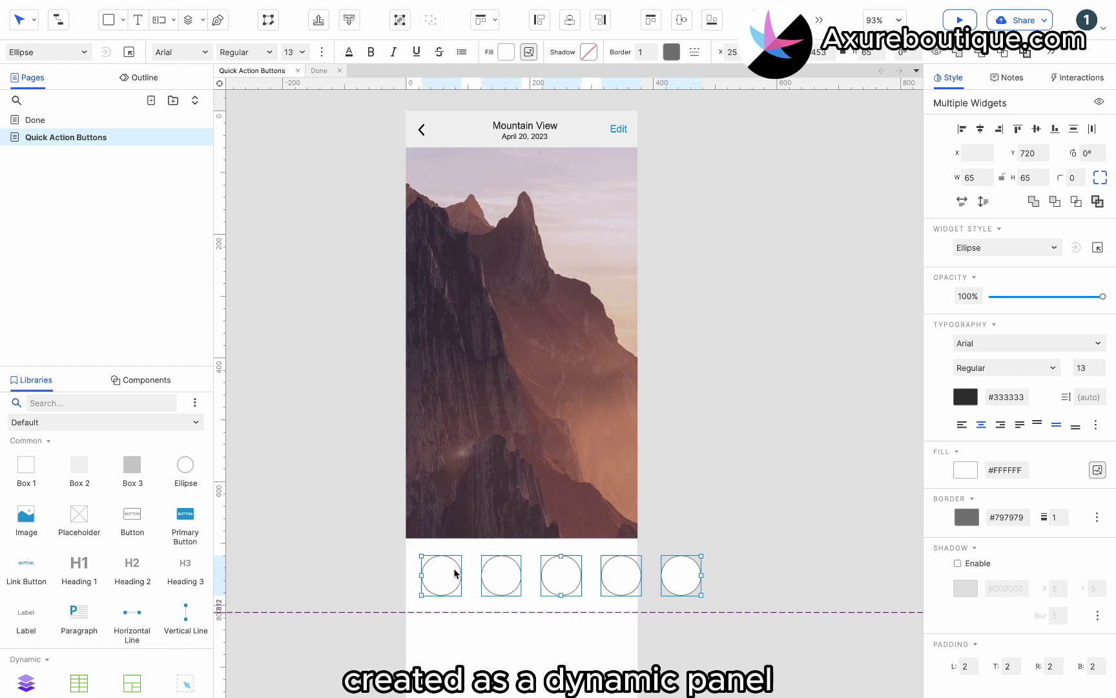
{"action": "right_click", "coordinate": [455, 573]}
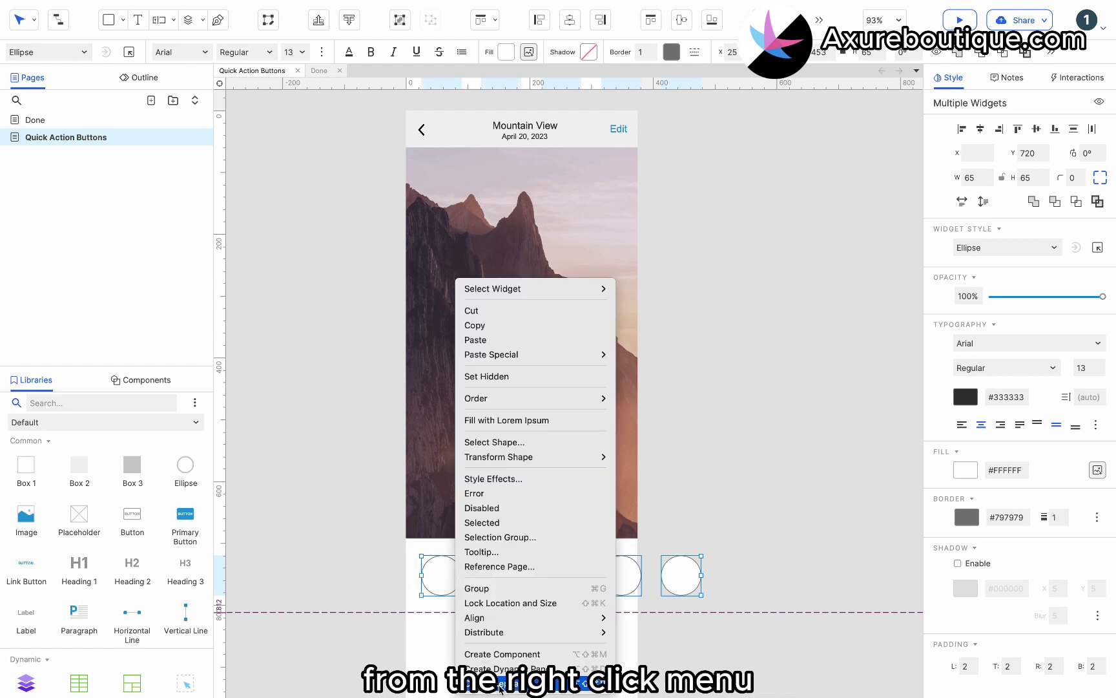
{"action": "left_click", "coordinate": [510, 669]}
- Resize the circles' dynamic panel to 350 × 79 and set its scrollbars to Scroll Horizontal
{"action": "left_click", "coordinate": [653, 570]}
{"action": "left_click", "coordinate": [697, 578]}
{"action": "left_click_drag", "start_coordinate": [700, 575], "coordinate": [637, 575]}
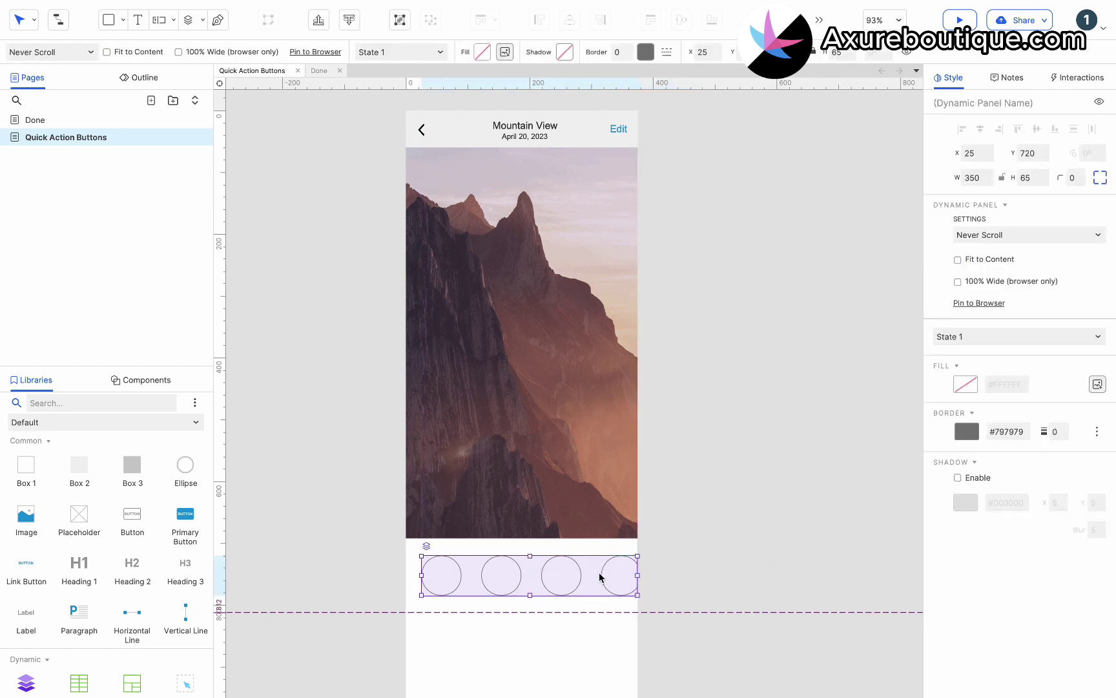
{"action": "right_click", "coordinate": [600, 576]}
{"action": "mouse_move", "coordinate": [842, 474]}
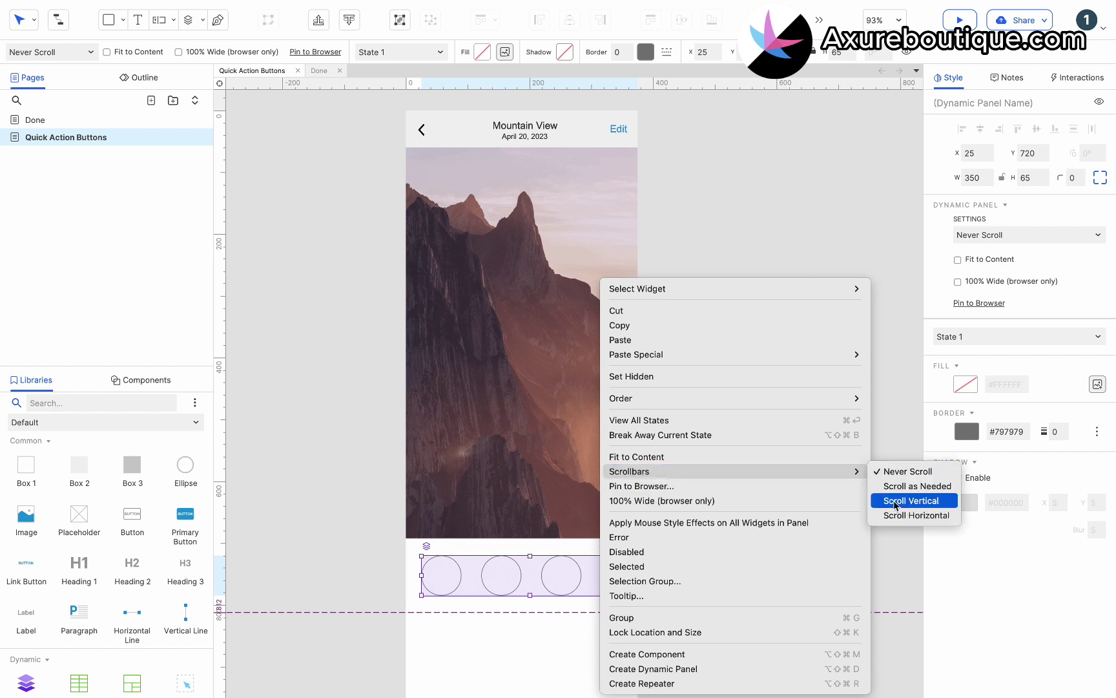
{"action": "left_click", "coordinate": [911, 515]}
{"action": "left_click_drag", "start_coordinate": [530, 594], "coordinate": [530, 604]}
- Add a Heading 3 reading "Share" above the circles and move the circles' panel to x 13, y 733
{"action": "left_click_drag", "start_coordinate": [194, 567], "coordinate": [415, 543]}
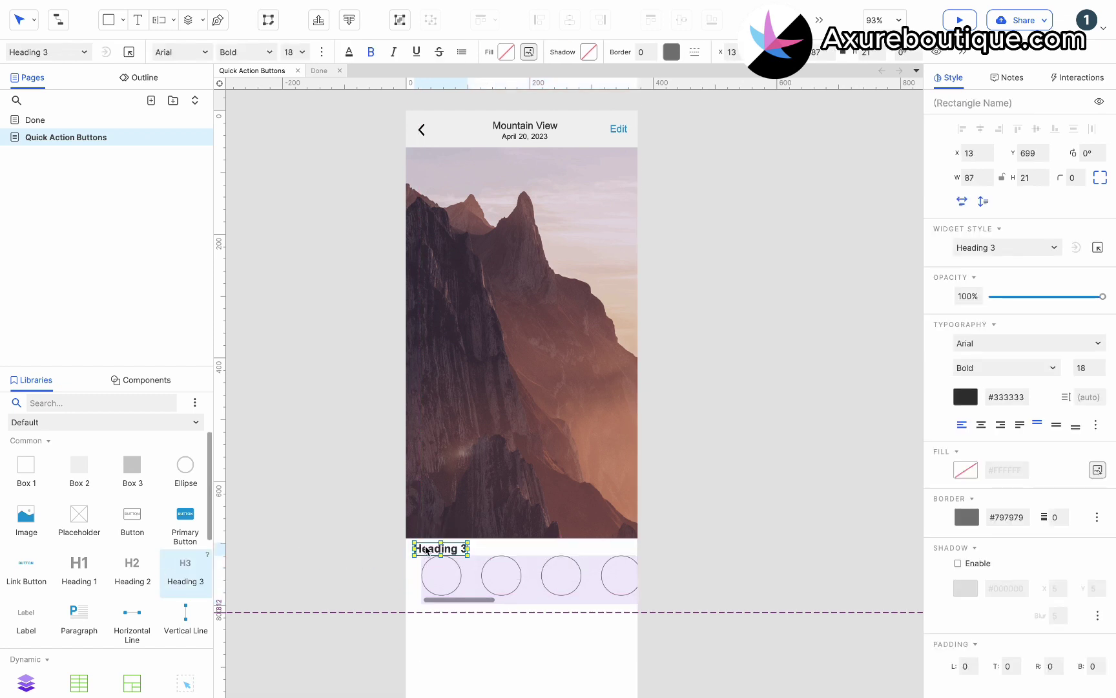
{"action": "double_click", "coordinate": [426, 551]}
{"action": "type", "text": "Share"}
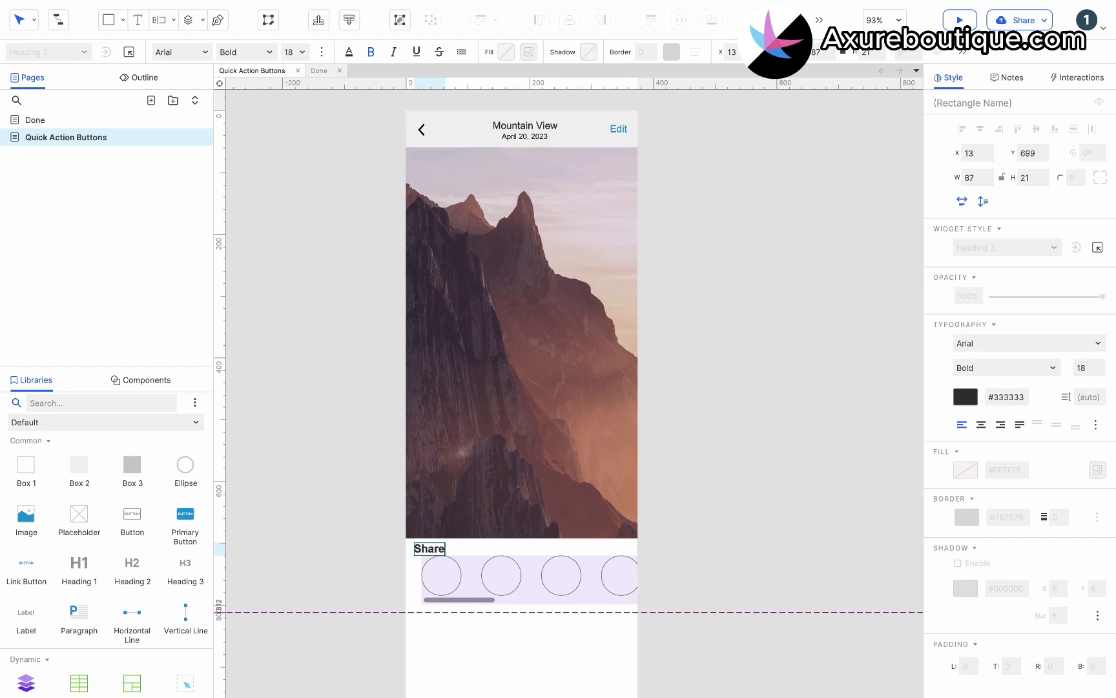
{"action": "left_click_drag", "start_coordinate": [455, 572], "coordinate": [453, 581]}
{"action": "left_click", "coordinate": [668, 532]}
- Create a dynamic panel from the white box, heading and circles' panel, and name it "Share"
{"action": "left_click", "coordinate": [613, 553]}
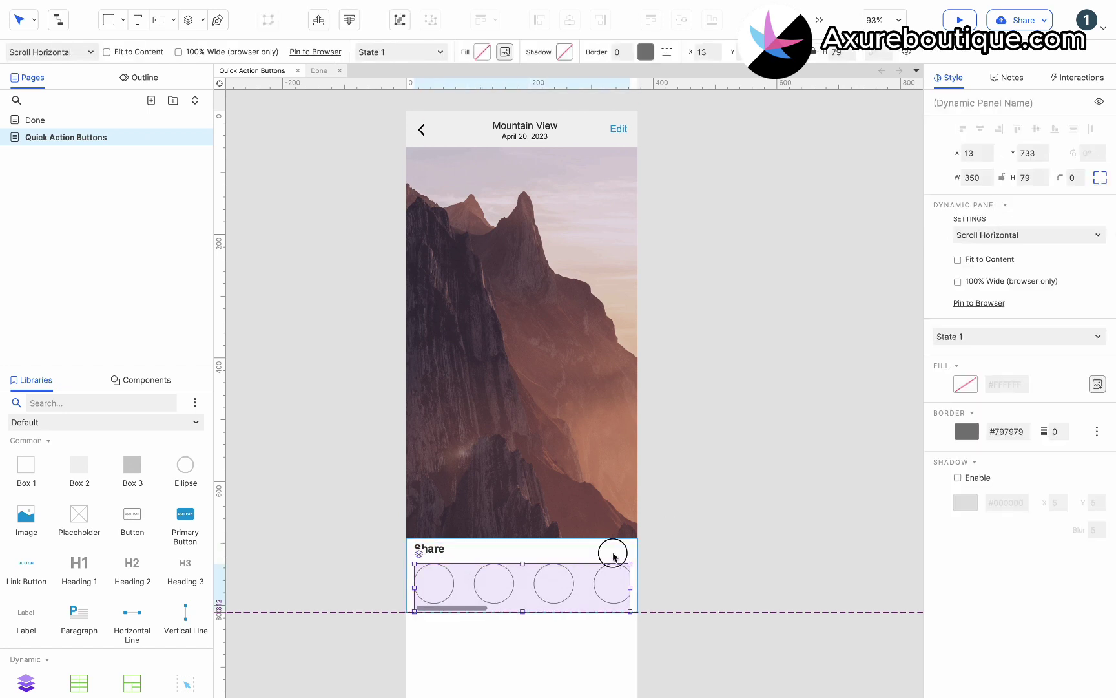
{"action": "left_click", "coordinate": [430, 549], "text": "shift"}
{"action": "right_click", "coordinate": [476, 587]}
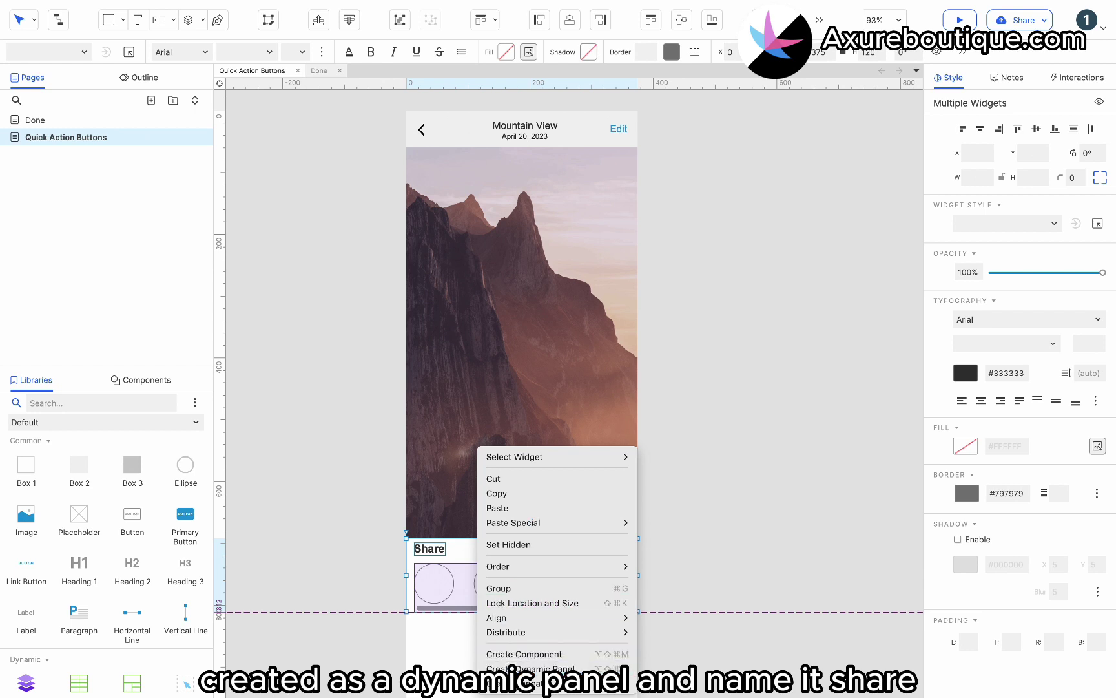
{"action": "left_click", "coordinate": [516, 671]}
{"action": "left_click", "coordinate": [949, 103]}
{"action": "type", "text": "Sha"}
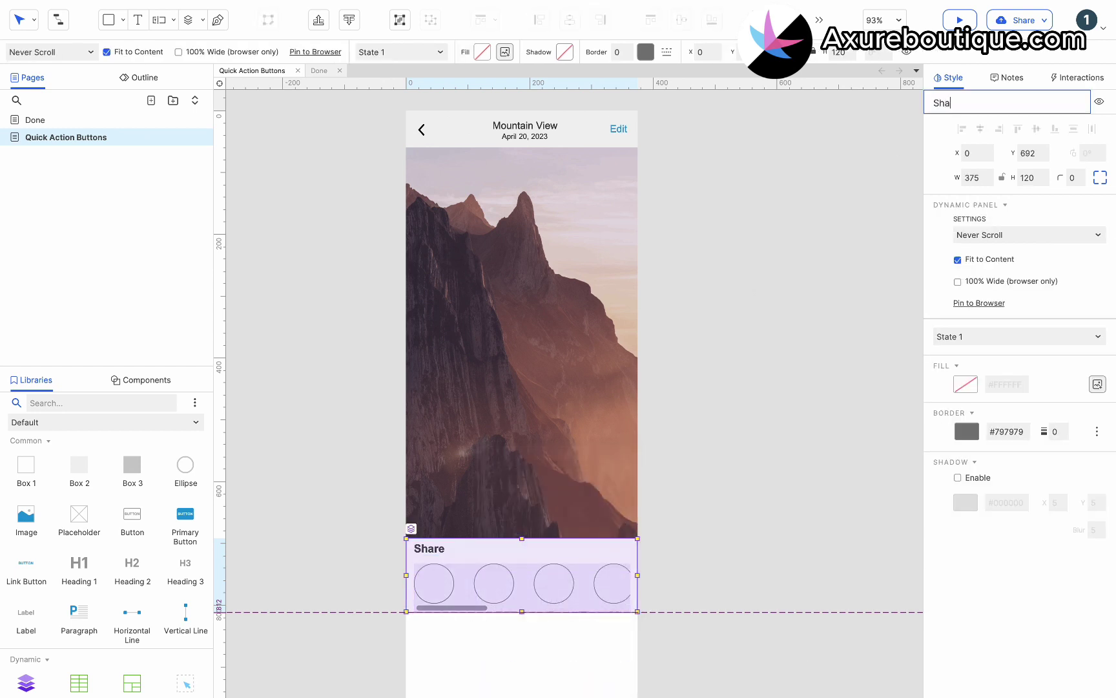
{"action": "type", "text": "re"}
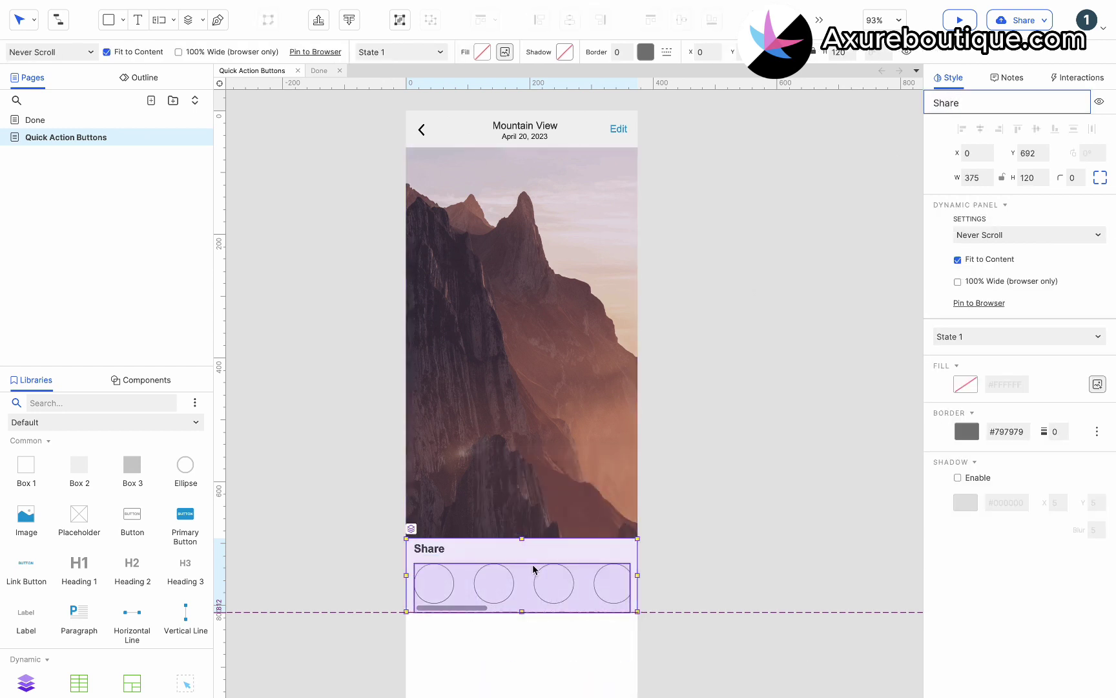
- Pin the Share dynamic panel to the browser window with a Center horizontal pin and a Bottom vertical pin
{"action": "right_click", "coordinate": [514, 569]}
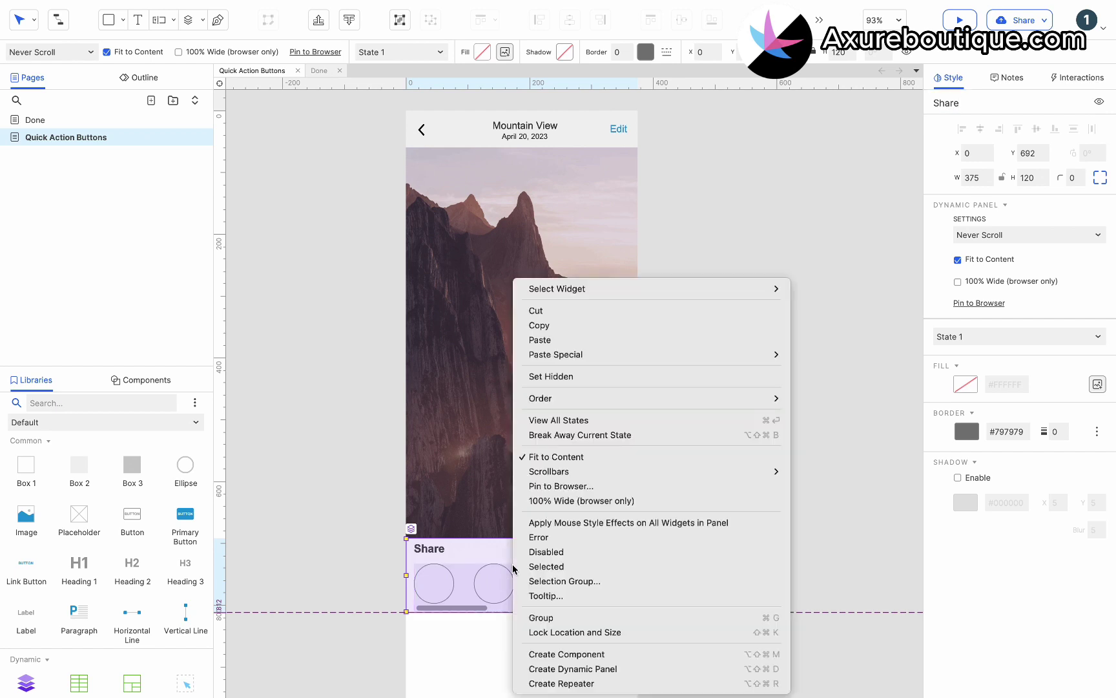
{"action": "left_click", "coordinate": [549, 485]}
{"action": "left_click", "coordinate": [510, 278]}
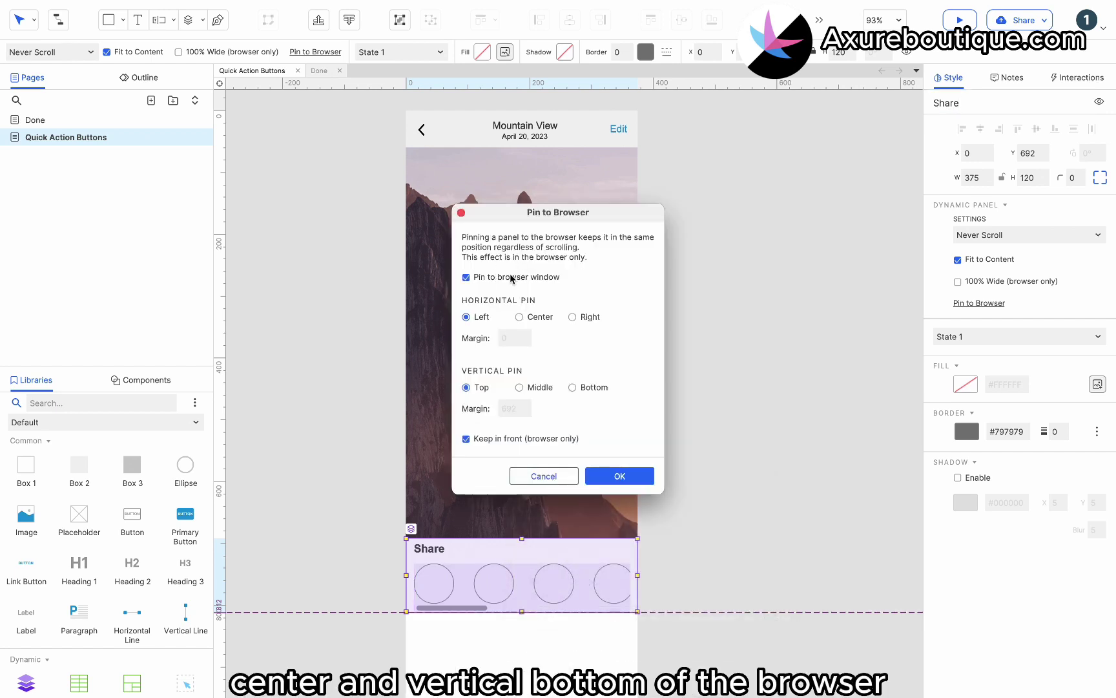
{"action": "left_click", "coordinate": [592, 387]}
{"action": "left_click", "coordinate": [618, 476]}
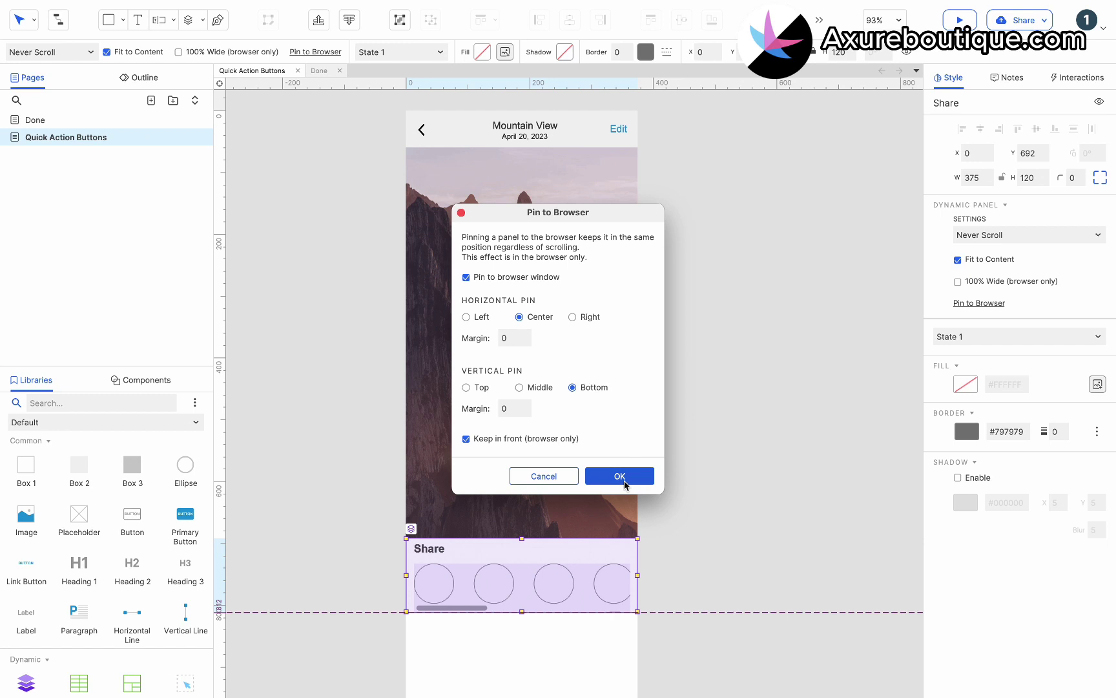
- Set the Share panel to hidden and move it horizontally off the phone page into the empty canvas to its right
{"action": "right_click", "coordinate": [544, 545]}
{"action": "left_click", "coordinate": [585, 375]}
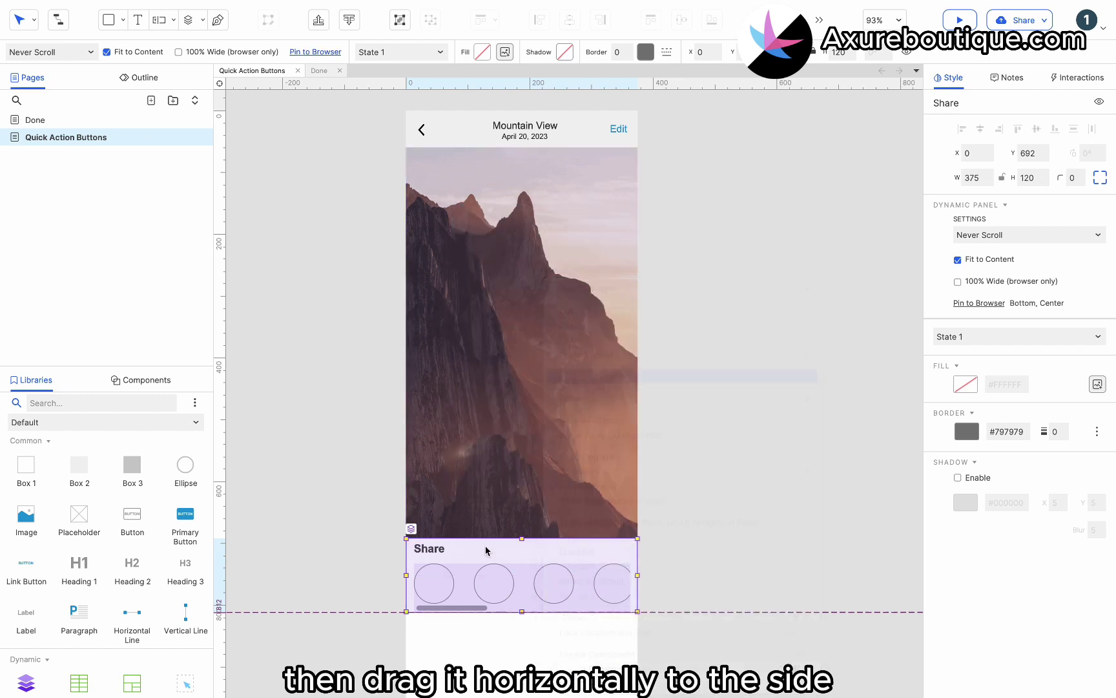
{"action": "left_click_drag", "start_coordinate": [457, 561], "coordinate": [713, 561]}
{"action": "left_click", "coordinate": [714, 516]}
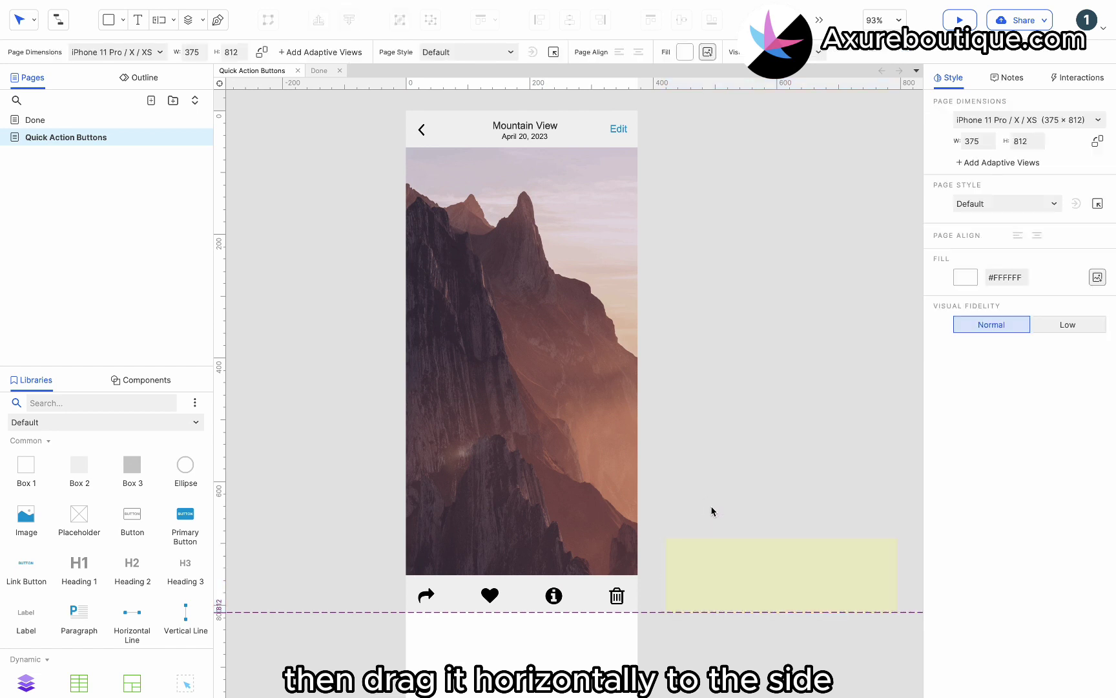
- Add a Selected Style effect with a red fill color to the heart icon
{"action": "left_click", "coordinate": [489, 595]}
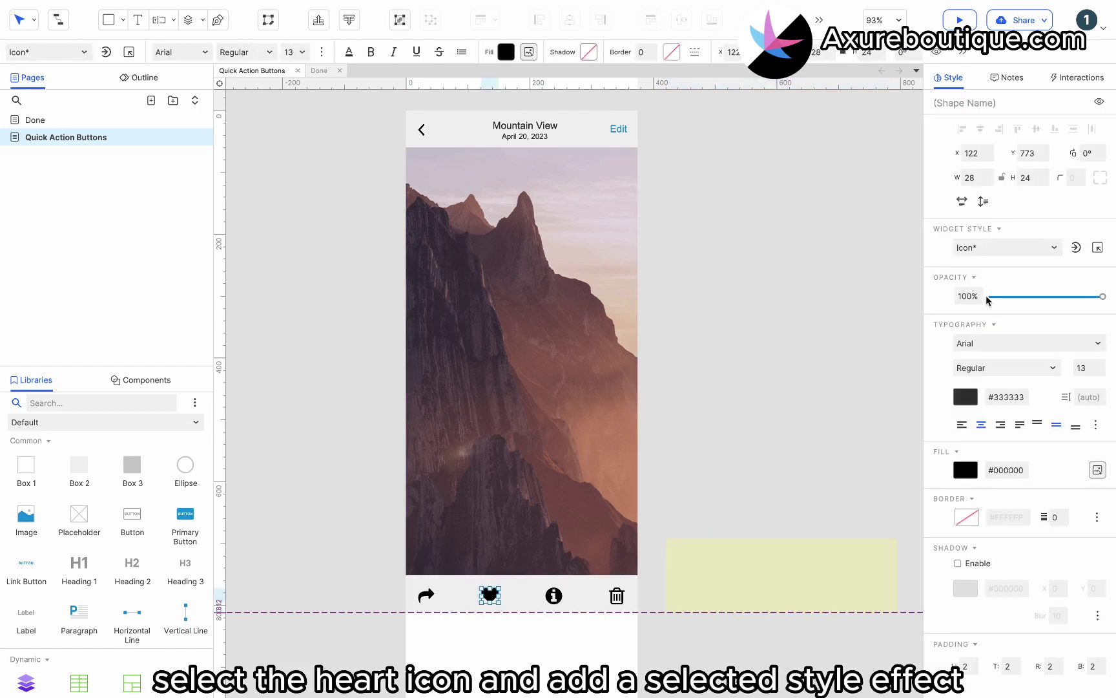
{"action": "left_click", "coordinate": [1076, 79]}
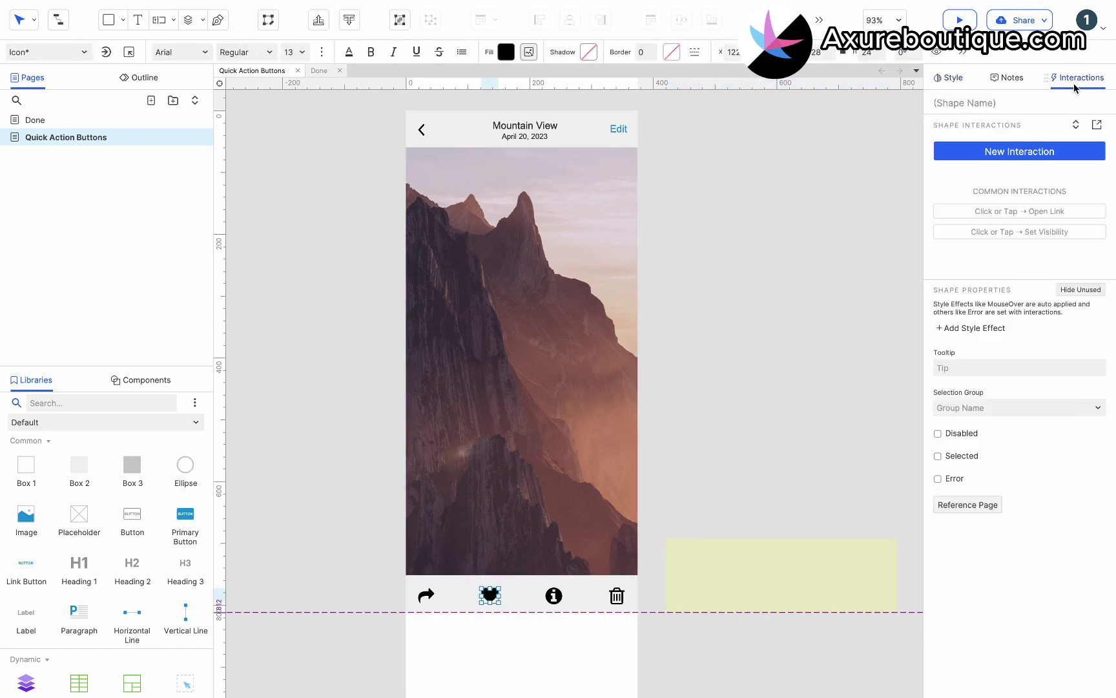
{"action": "left_click", "coordinate": [970, 328]}
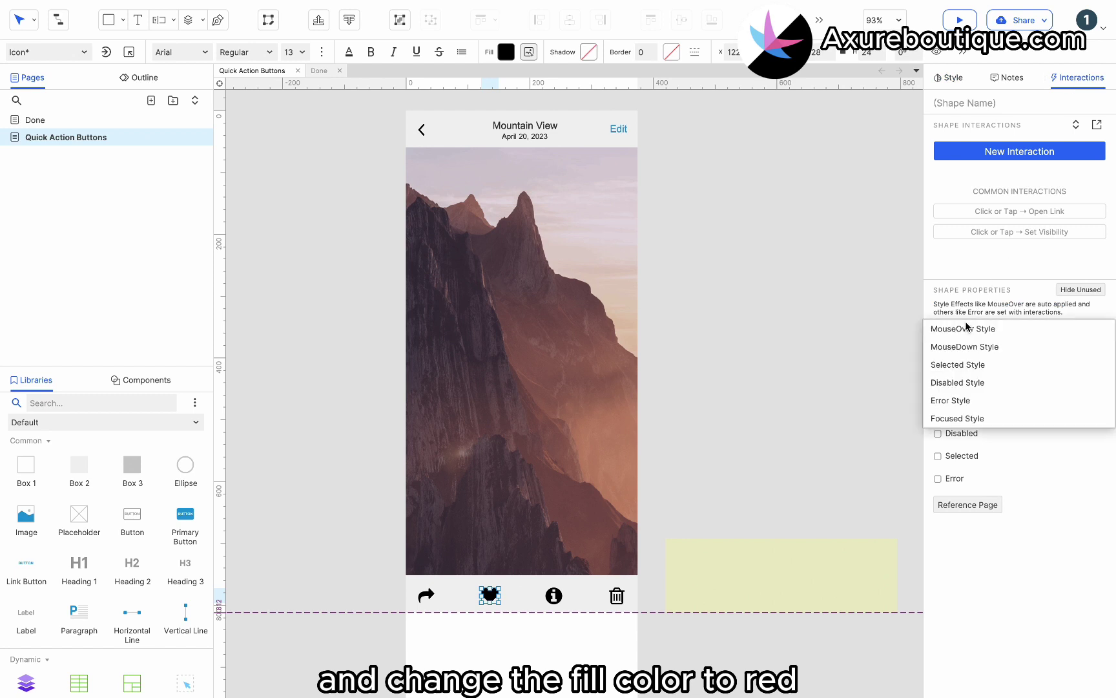
{"action": "left_click", "coordinate": [962, 365]}
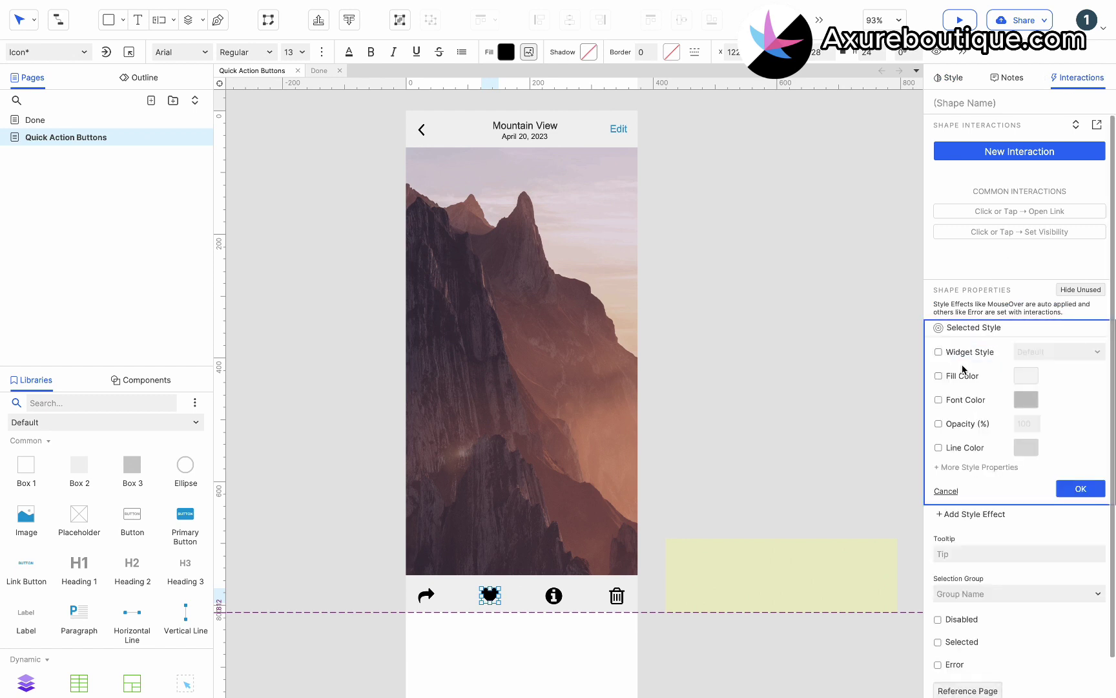
{"action": "left_click", "coordinate": [957, 378]}
{"action": "left_click", "coordinate": [1025, 376]}
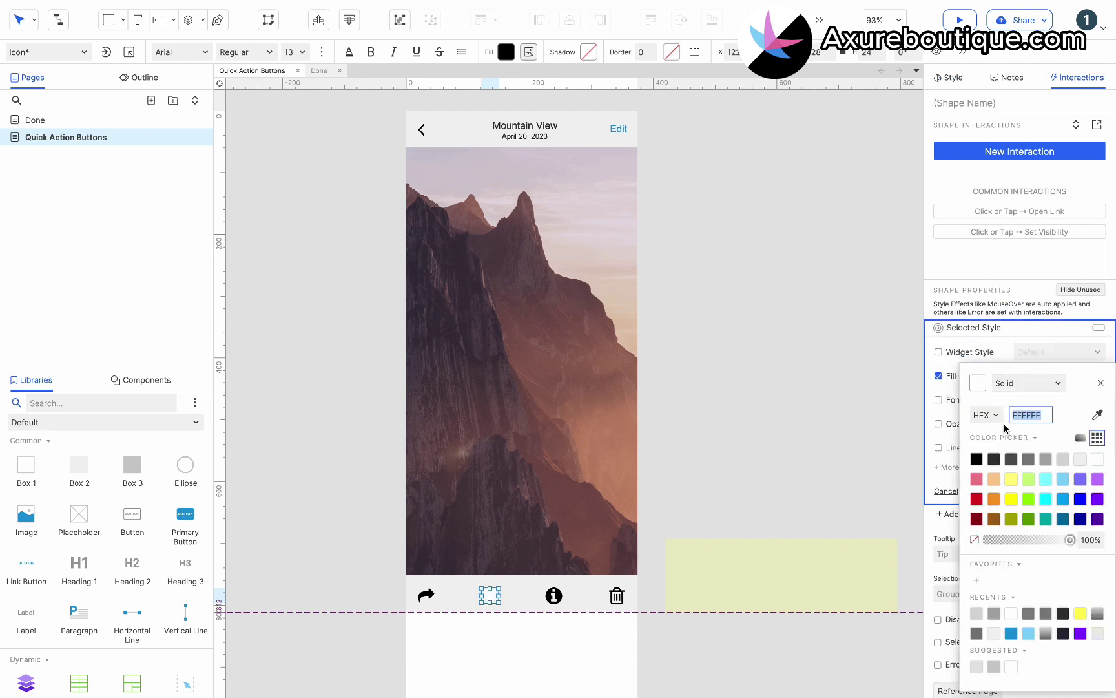
{"action": "left_click", "coordinate": [978, 501]}
{"action": "left_click", "coordinate": [1101, 384]}
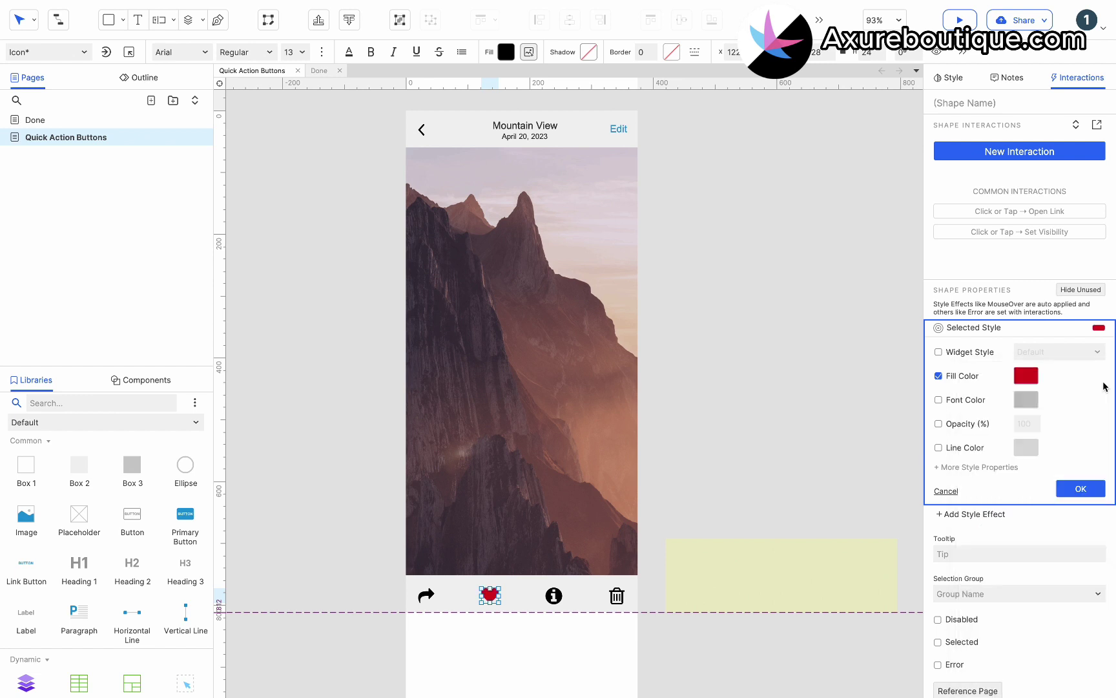
{"action": "left_click", "coordinate": [1081, 493]}
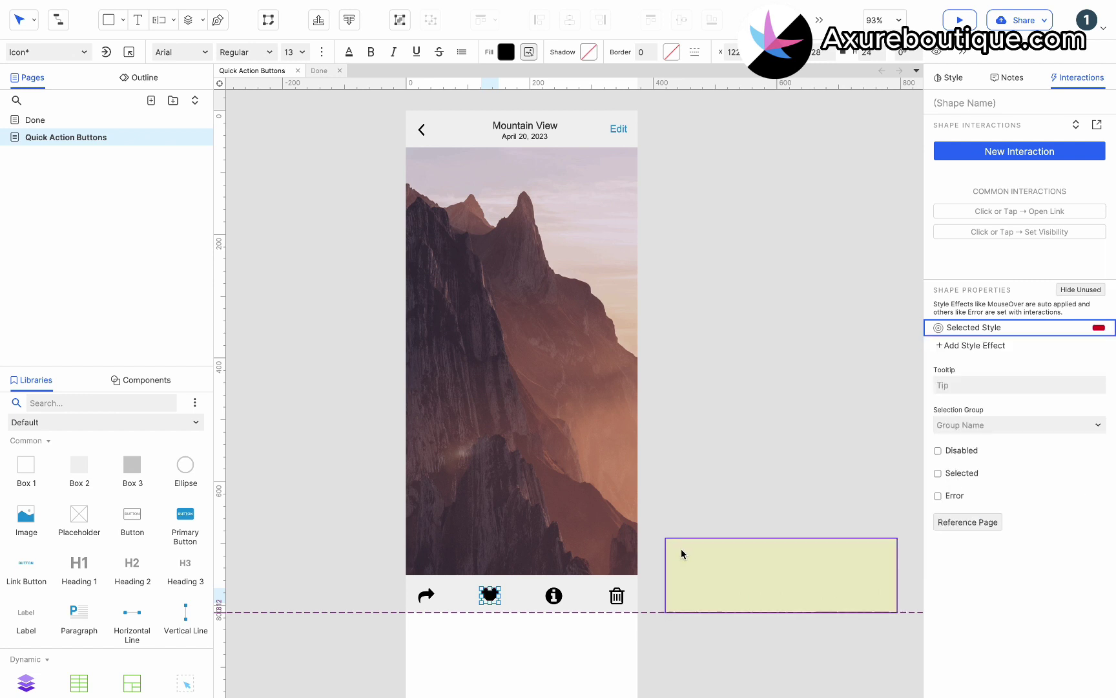
- Add a Box 1 across the bottom of the phone page, 375 × 198 at x 0, y 614
{"action": "left_click", "coordinate": [712, 493]}
{"action": "left_click_drag", "start_coordinate": [50, 477], "coordinate": [660, 553]}
{"action": "left_click_drag", "start_coordinate": [543, 500], "coordinate": [544, 483]}
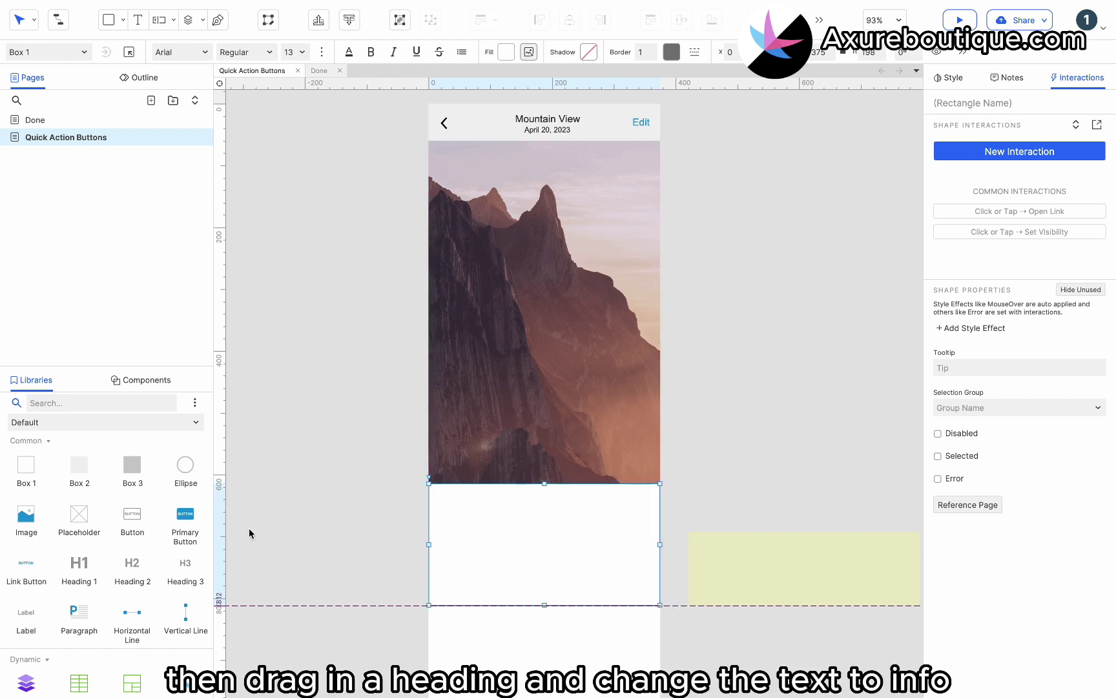
- Add a Heading 3 reading "Info" in the upper-left corner of the new box
{"action": "left_click_drag", "start_coordinate": [186, 567], "coordinate": [440, 494]}
{"action": "double_click", "coordinate": [463, 498]}
{"action": "type", "text": "Info"}
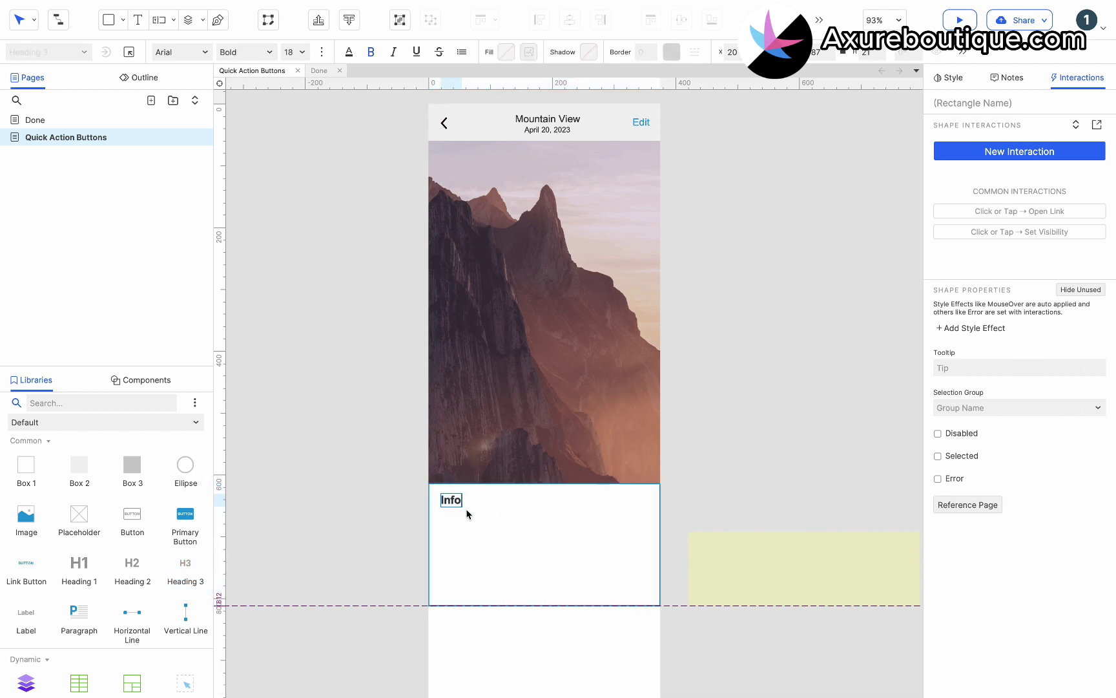
{"action": "key", "text": "Escape"}
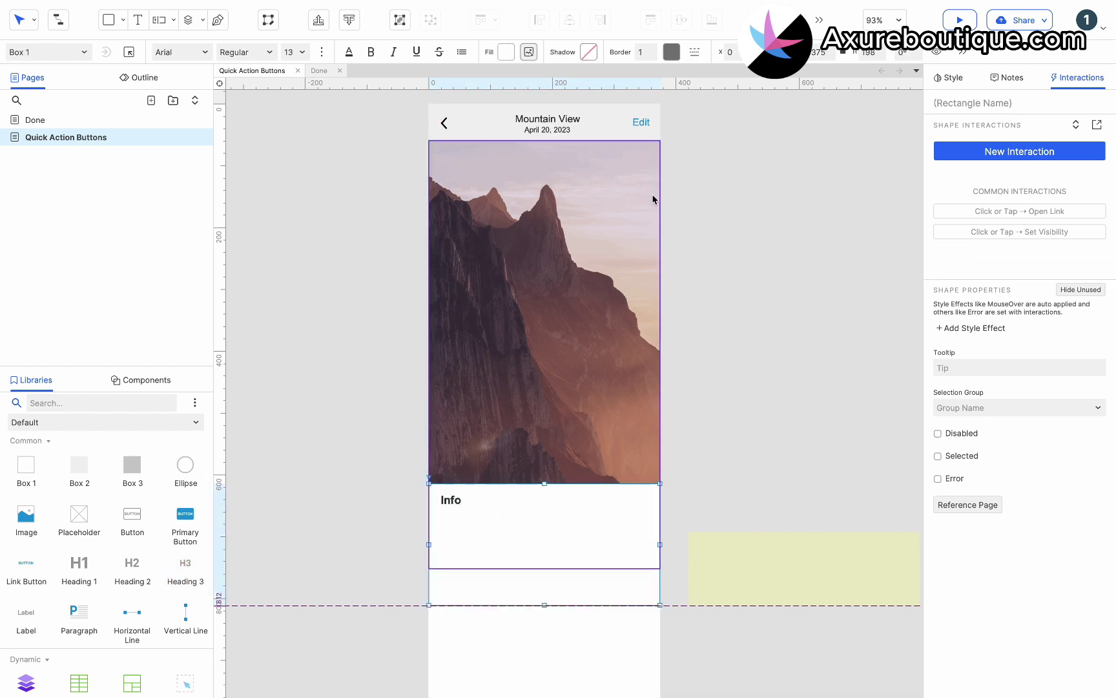
- Set the box's border color to #D7D7D7 and keep only its top border side visible
{"action": "left_click", "coordinate": [671, 51]}
{"action": "left_click", "coordinate": [767, 157]}
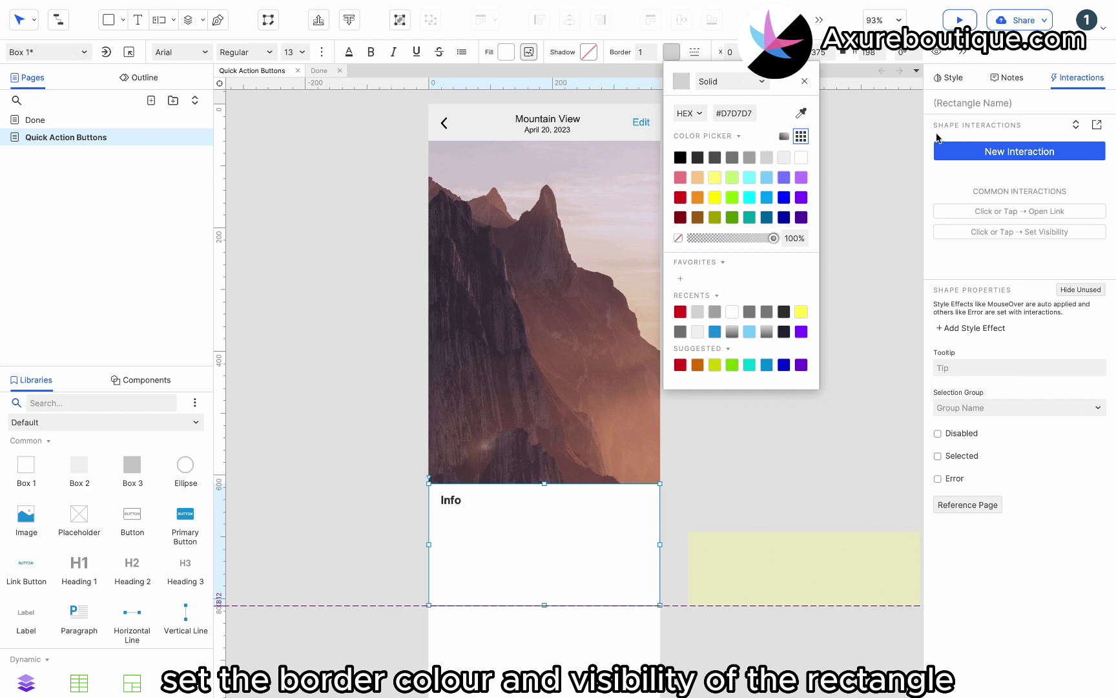
{"action": "left_click", "coordinate": [953, 78]}
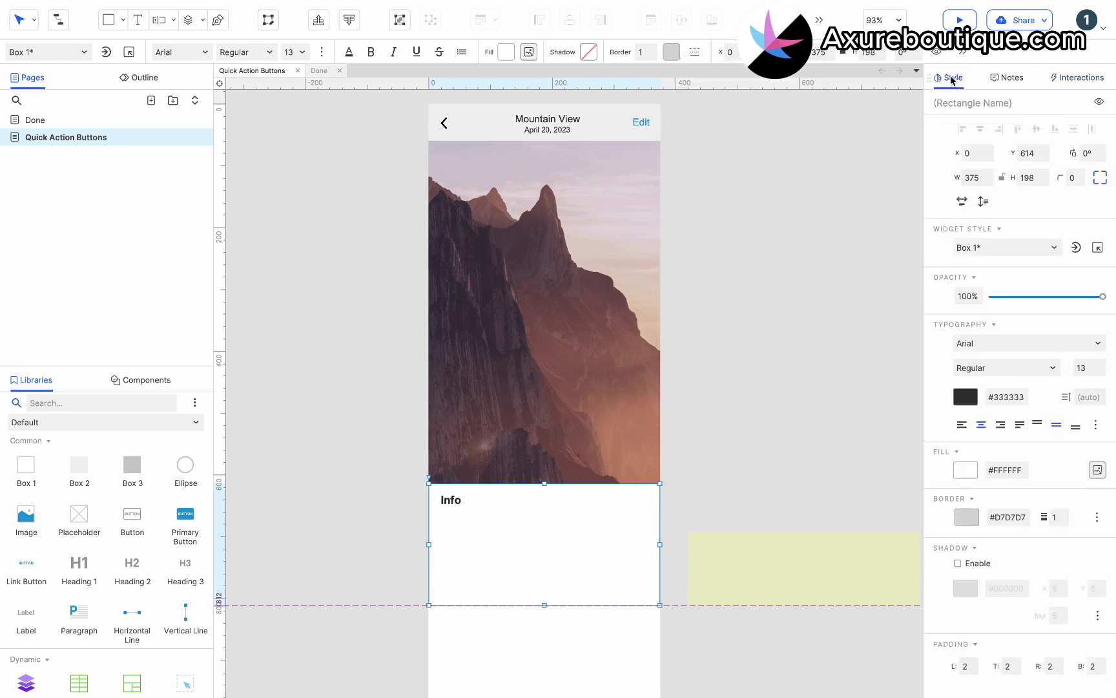
{"action": "left_click", "coordinate": [1098, 518]}
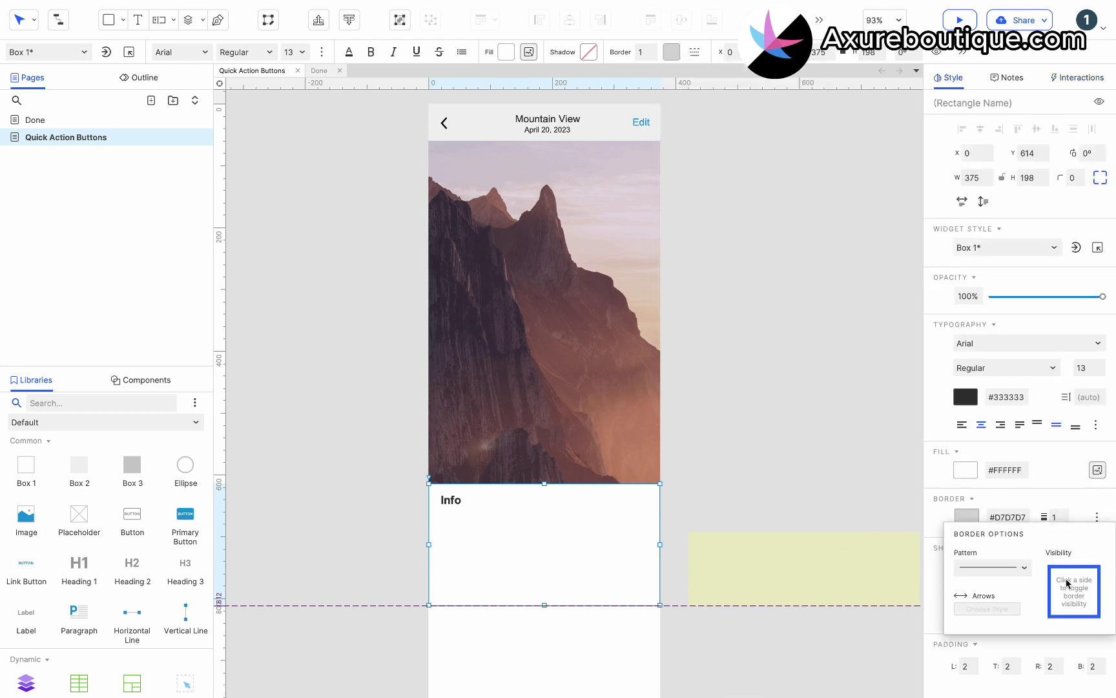
{"action": "left_click", "coordinate": [1085, 616]}
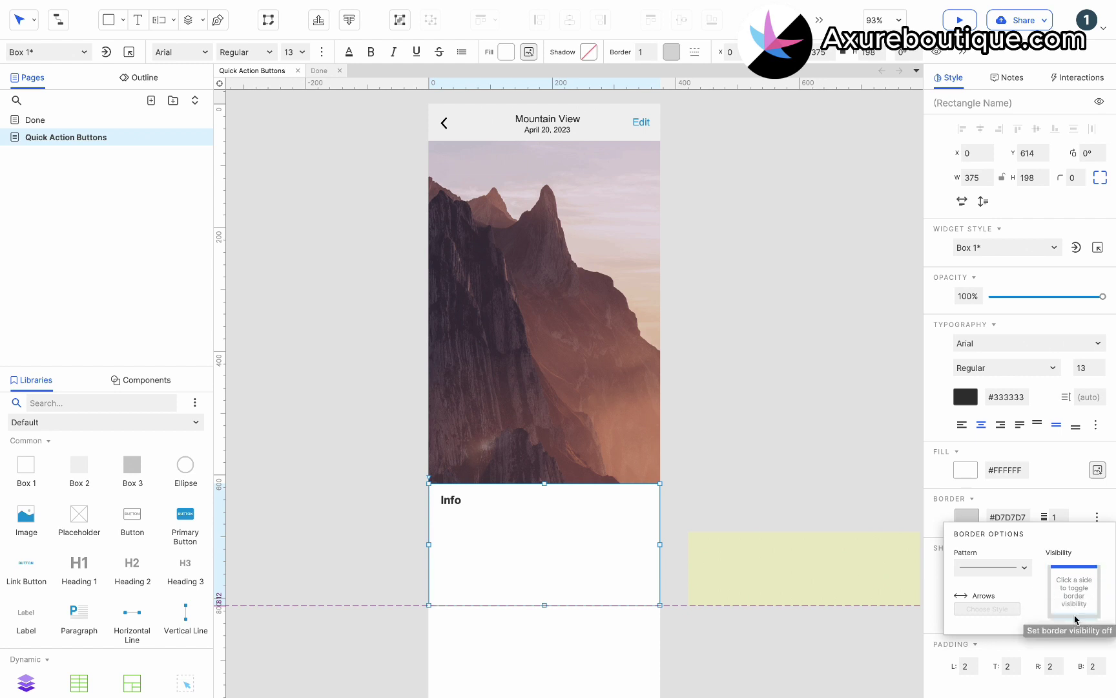
- Create a dynamic panel from the white box and the "Info" heading
{"action": "left_click", "coordinate": [453, 501], "text": "shift"}
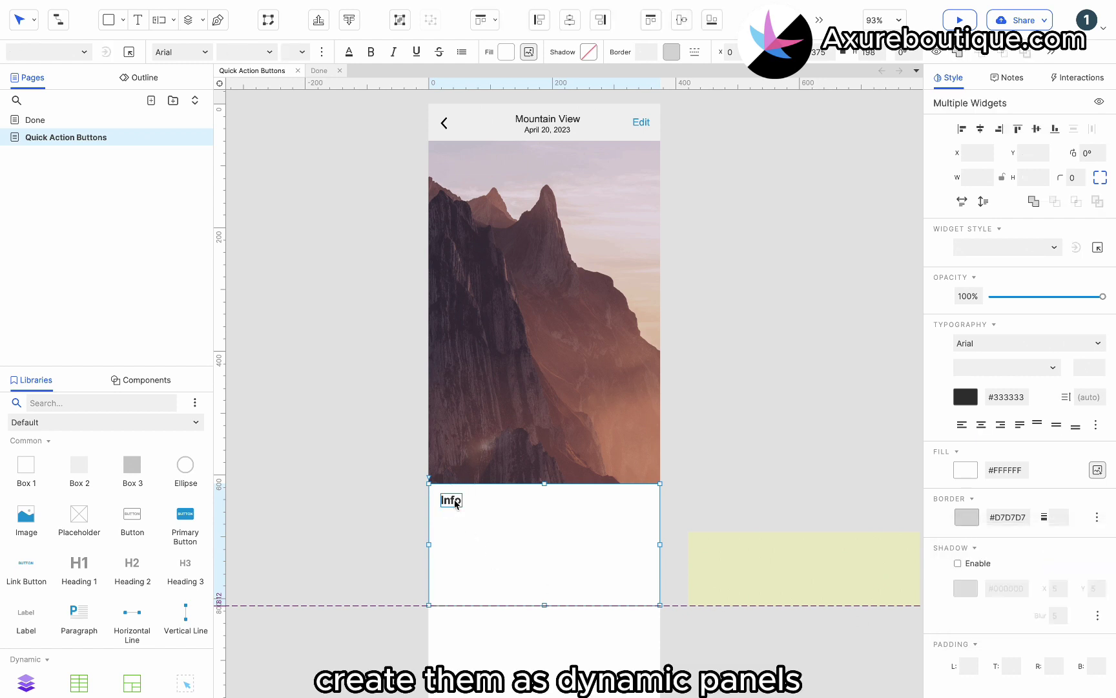
{"action": "right_click", "coordinate": [541, 535]}
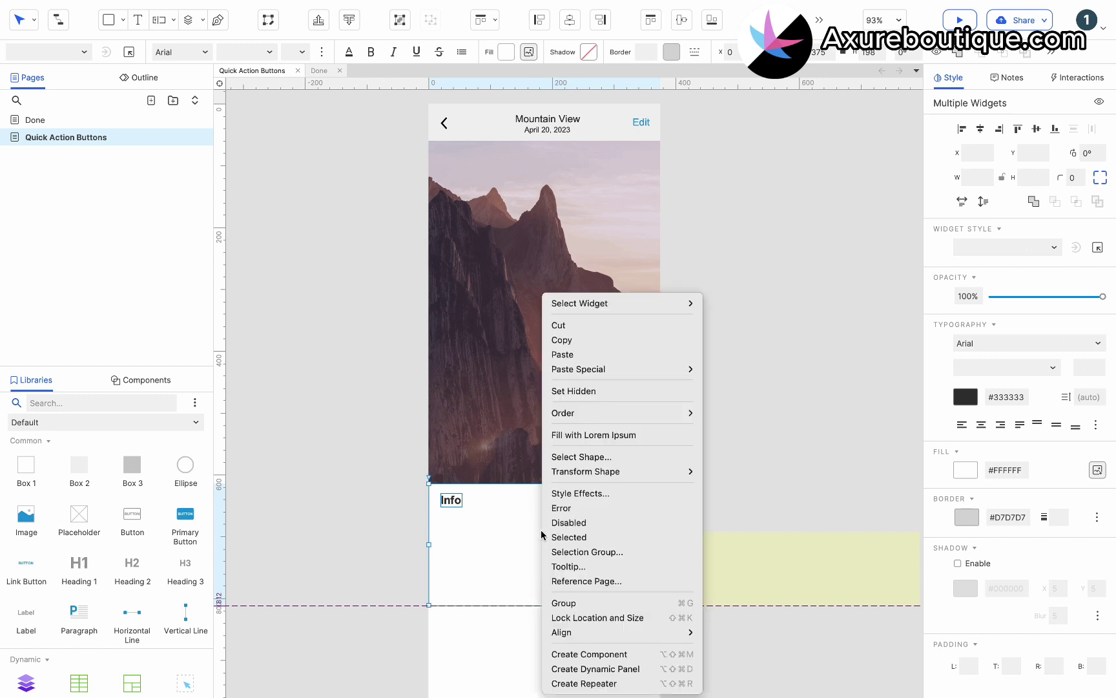
{"action": "left_click", "coordinate": [580, 669]}
- Add a Box 2 inside the Info panel below the heading, 334 × 124 at x 20, y 53
{"action": "double_click", "coordinate": [532, 525]}
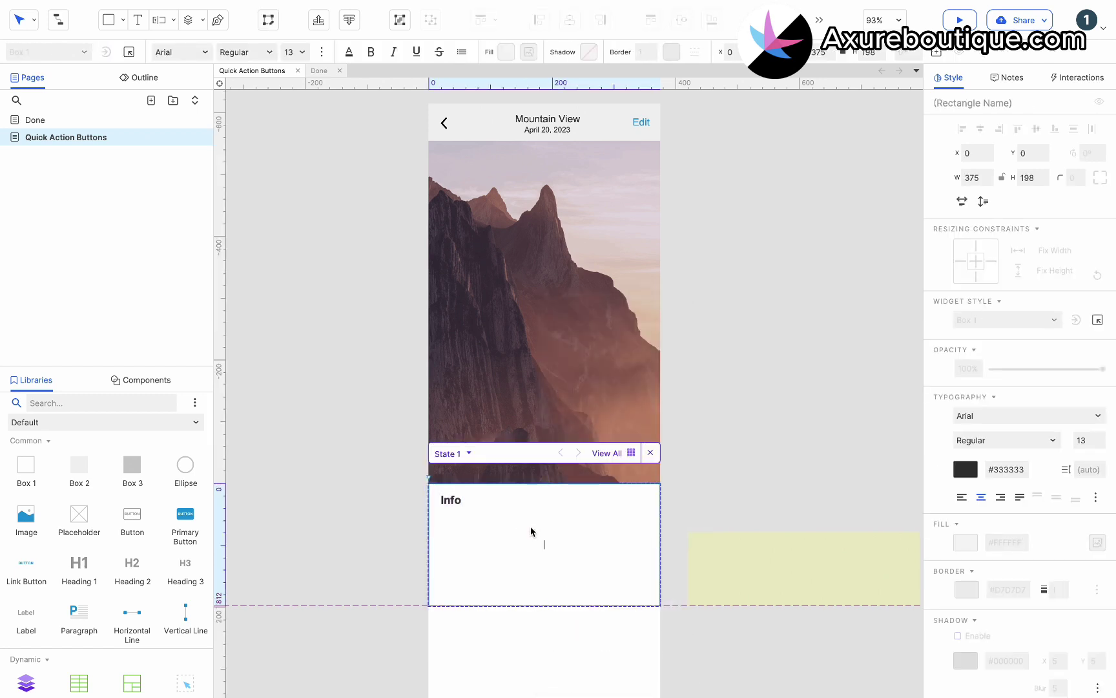
{"action": "left_click_drag", "start_coordinate": [91, 472], "coordinate": [447, 521]}
{"action": "left_click_drag", "start_coordinate": [626, 620], "coordinate": [648, 593]}
- Label the gray box "Info content" at font size 16 and leave the panel's editing mode
{"action": "double_click", "coordinate": [561, 553]}
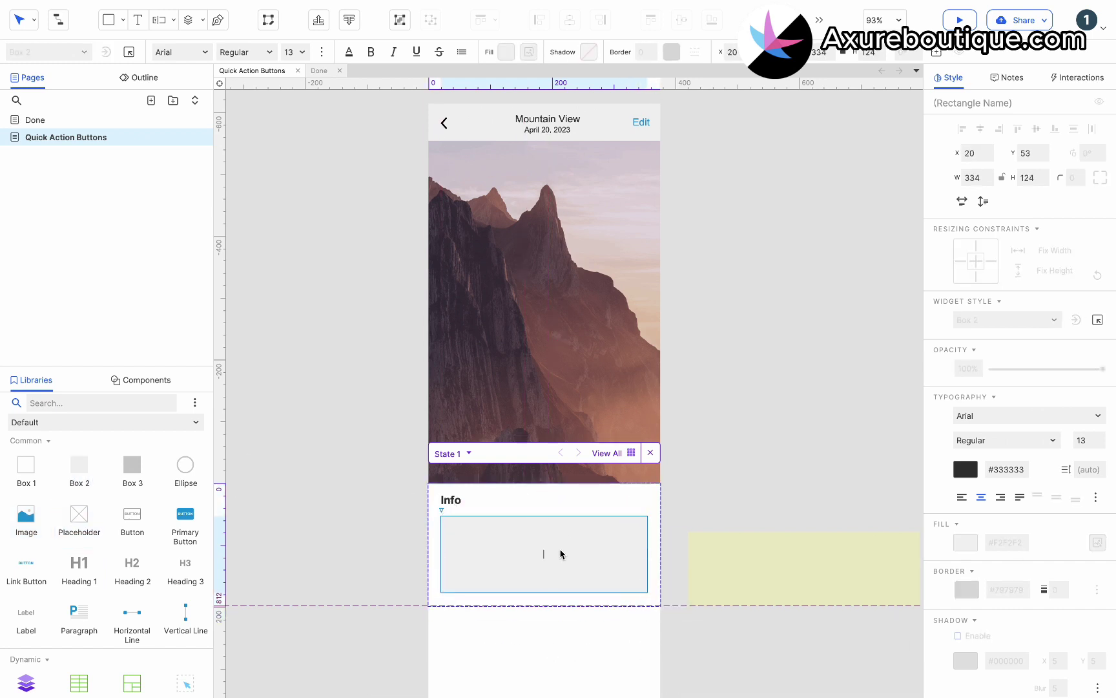
{"action": "type", "text": "Info content"}
{"action": "key", "text": "Escape"}
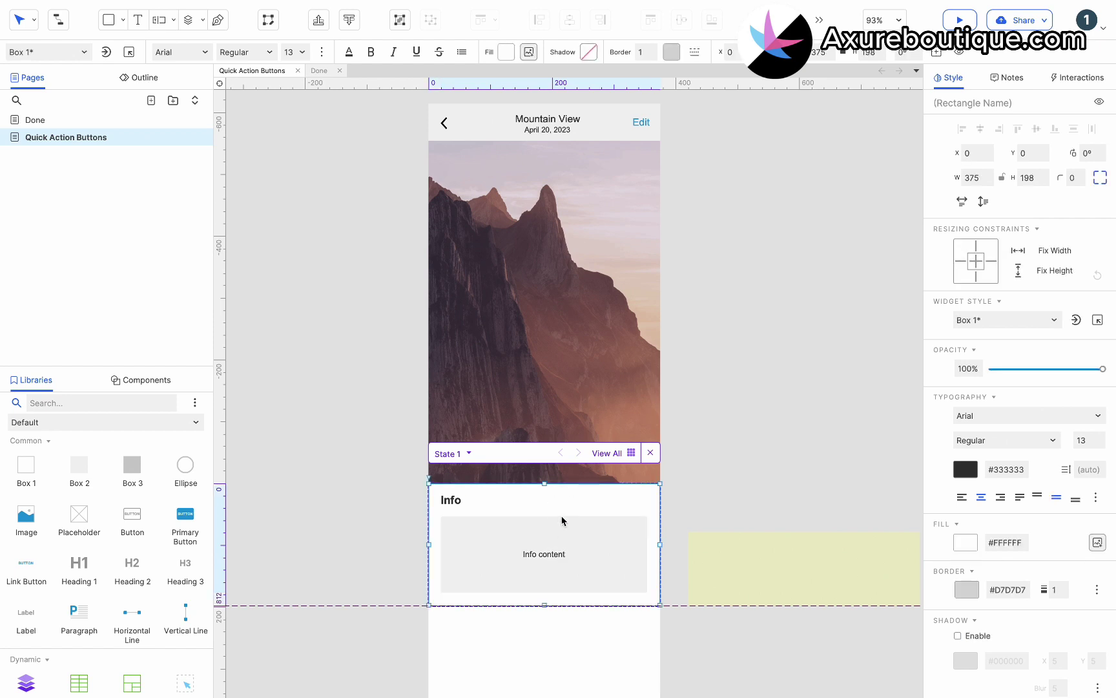
{"action": "left_click", "coordinate": [294, 51]}
{"action": "left_click", "coordinate": [289, 218]}
{"action": "left_click", "coordinate": [398, 486]}
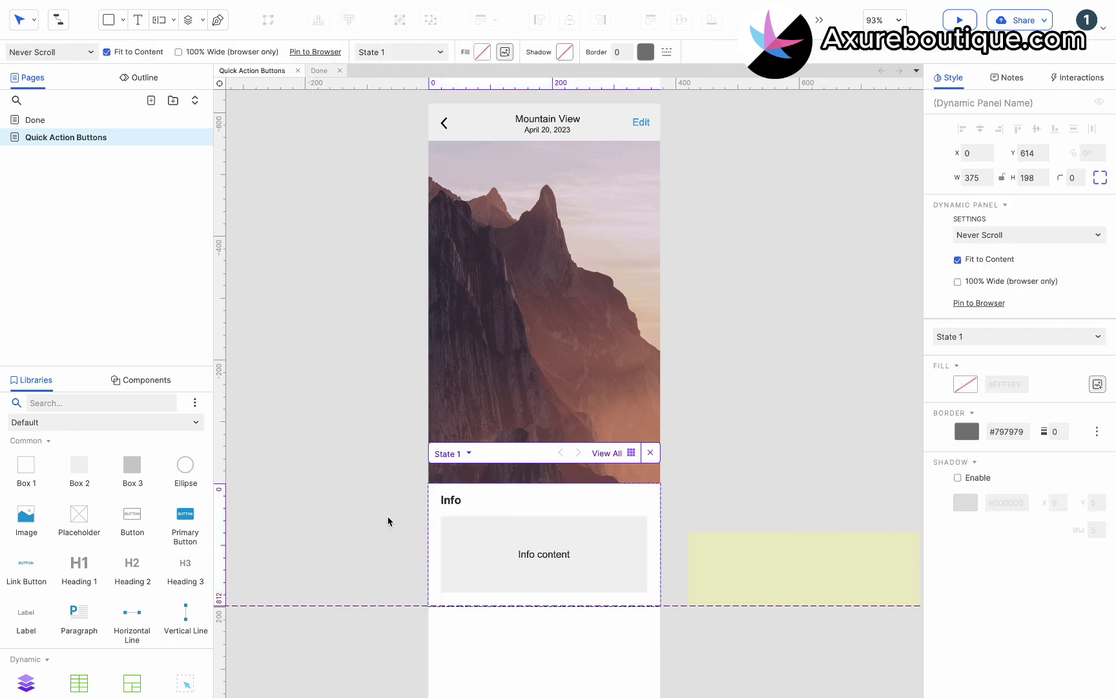
{"action": "left_click", "coordinate": [387, 522]}
- Move the Info panel to x -395 and pin it to the browser window at horizontal Center and vertical Bottom
{"action": "left_click_drag", "start_coordinate": [601, 525], "coordinate": [358, 517]}
{"action": "right_click", "coordinate": [441, 523]}
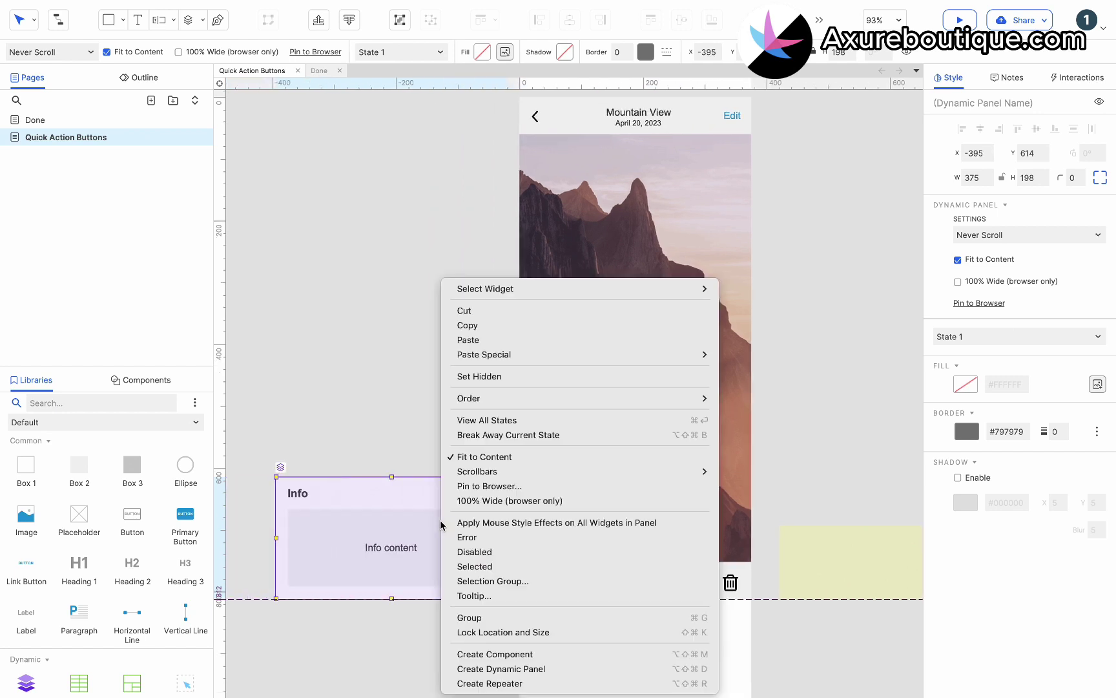
{"action": "left_click", "coordinate": [484, 490]}
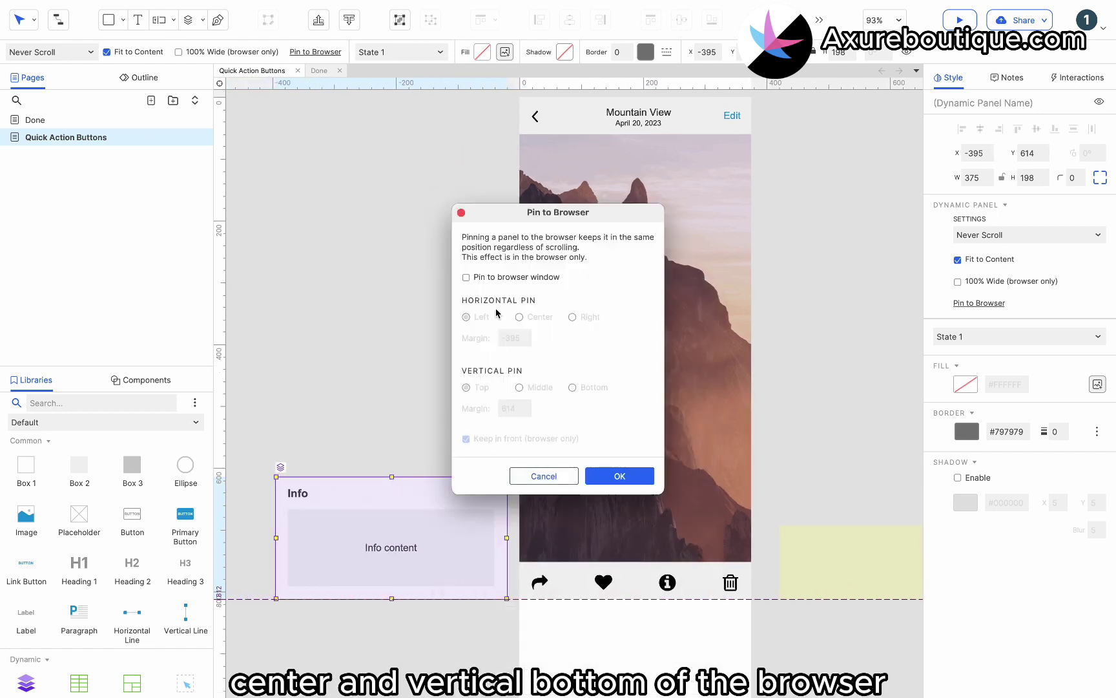
{"action": "left_click", "coordinate": [492, 277]}
{"action": "left_click", "coordinate": [537, 317]}
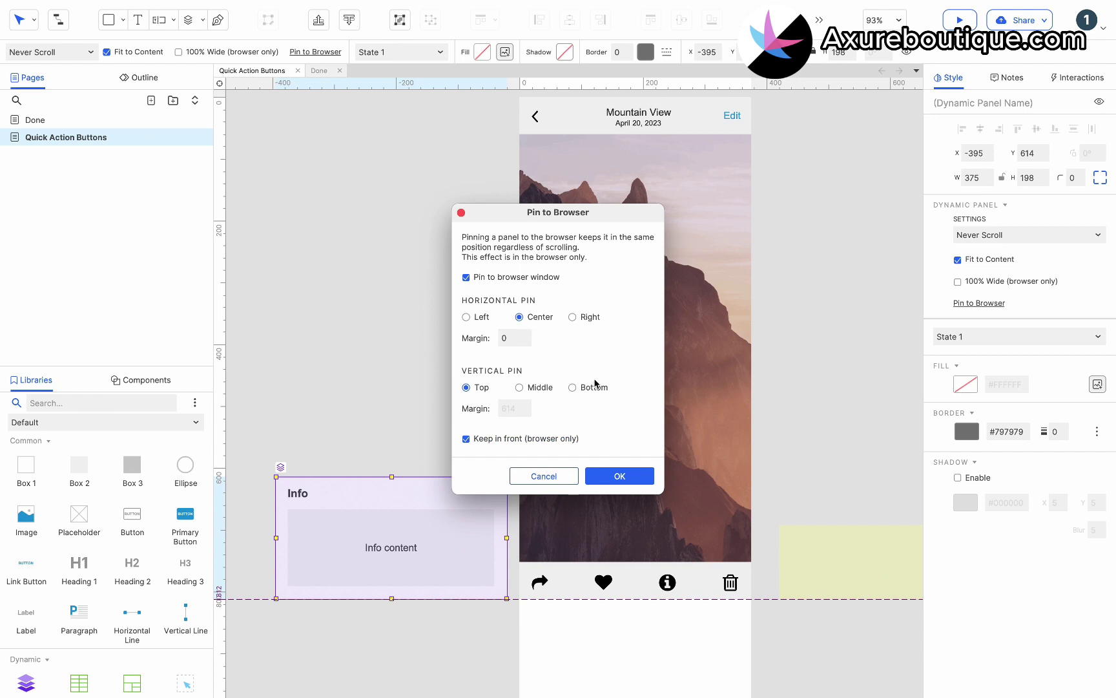
{"action": "left_click", "coordinate": [621, 475]}
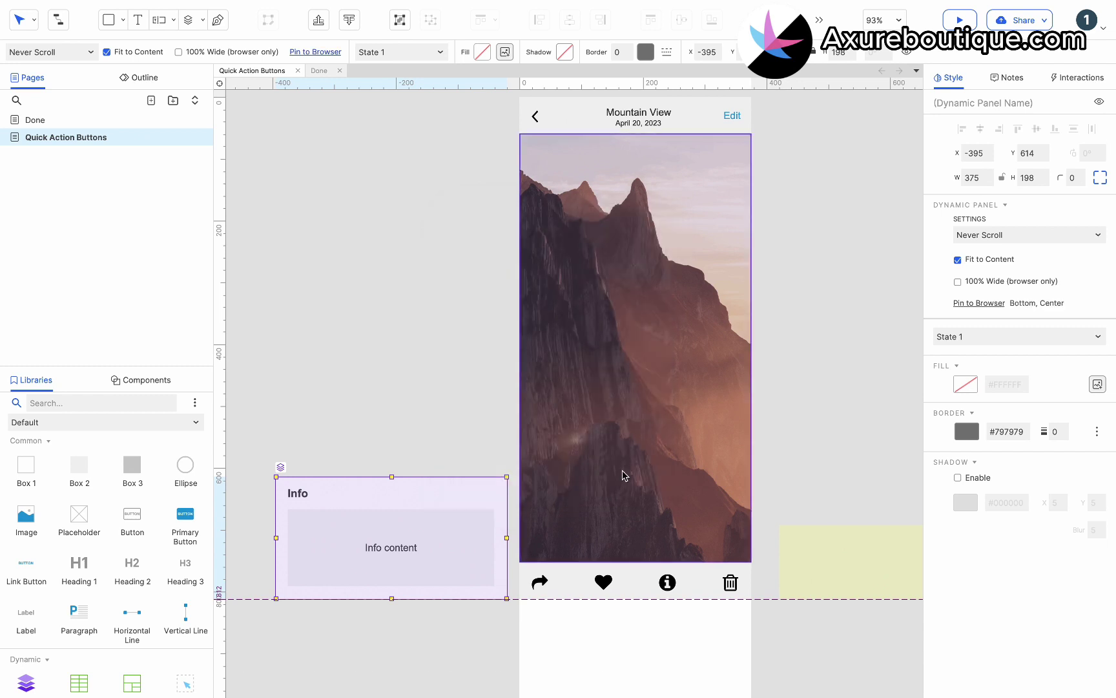
- Set the Info dynamic panel to hidden
{"action": "left_click", "coordinate": [444, 448]}
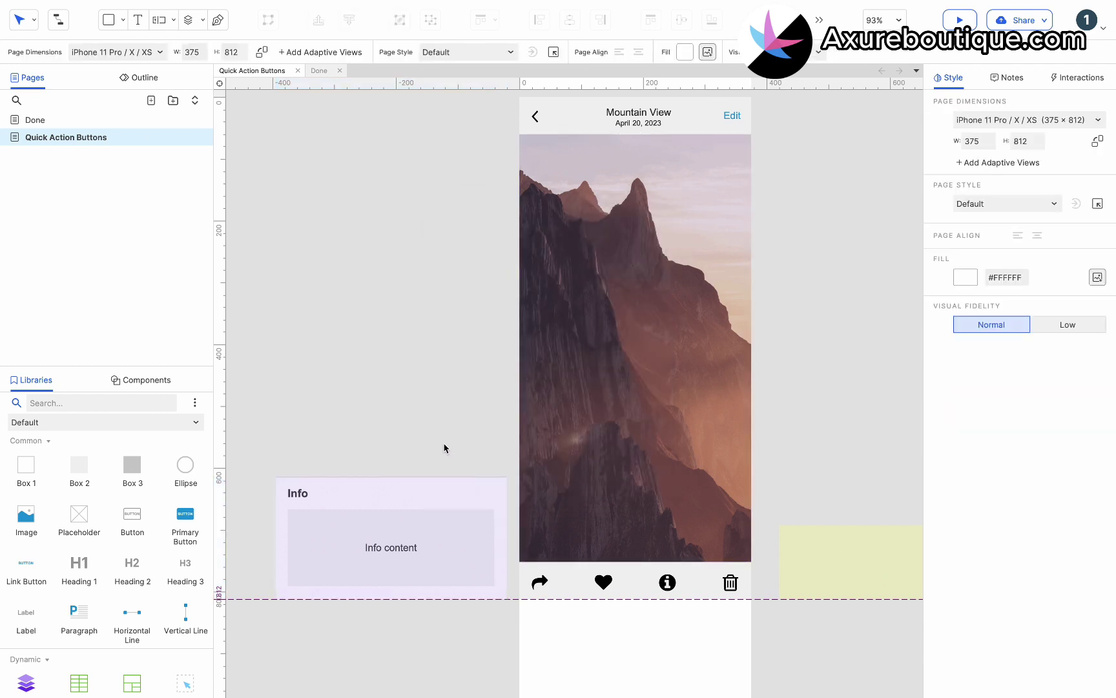
{"action": "left_click", "coordinate": [434, 516]}
{"action": "right_click", "coordinate": [421, 520]}
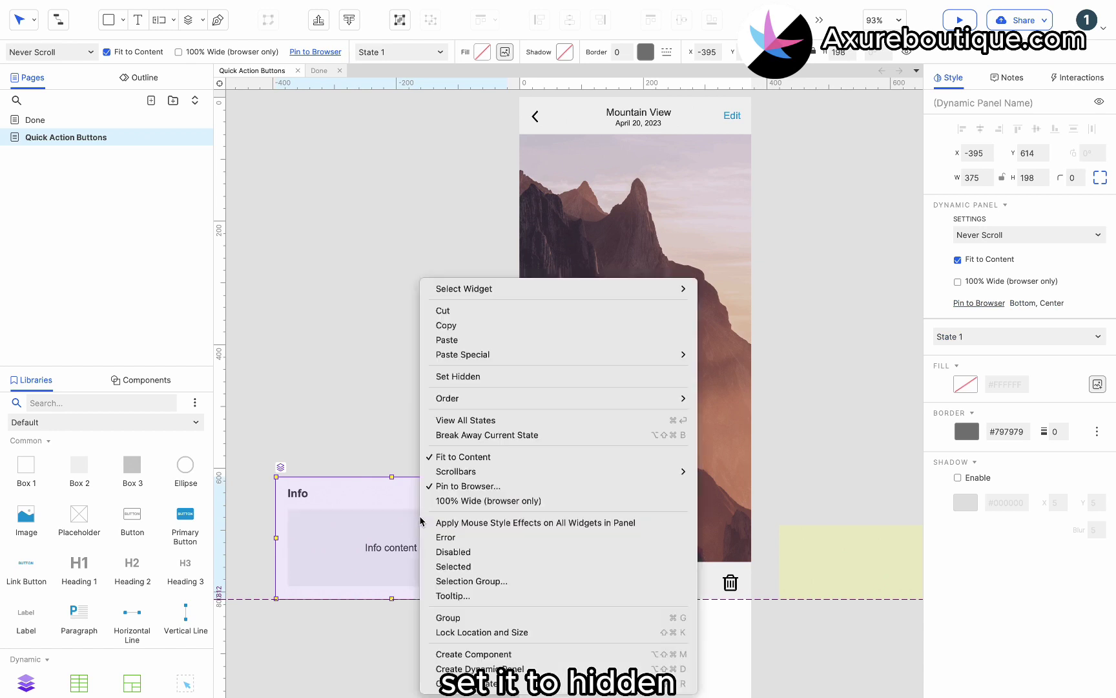
{"action": "left_click", "coordinate": [478, 377]}
- Add a new dynamic panel over the bottom of the phone page, reduce its height slightly and widen it to the full page width
{"action": "scroll", "coordinate": [414, 417], "scroll_direction": "right", "scroll_amount": 3}
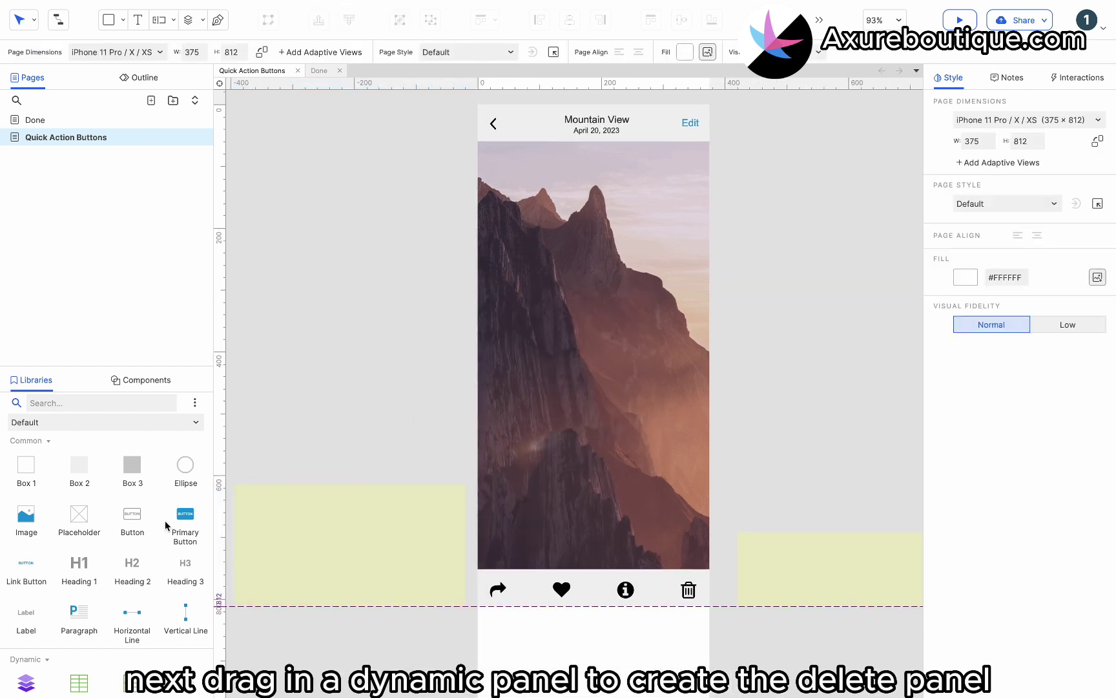
{"action": "left_click_drag", "start_coordinate": [17, 682], "coordinate": [472, 505]}
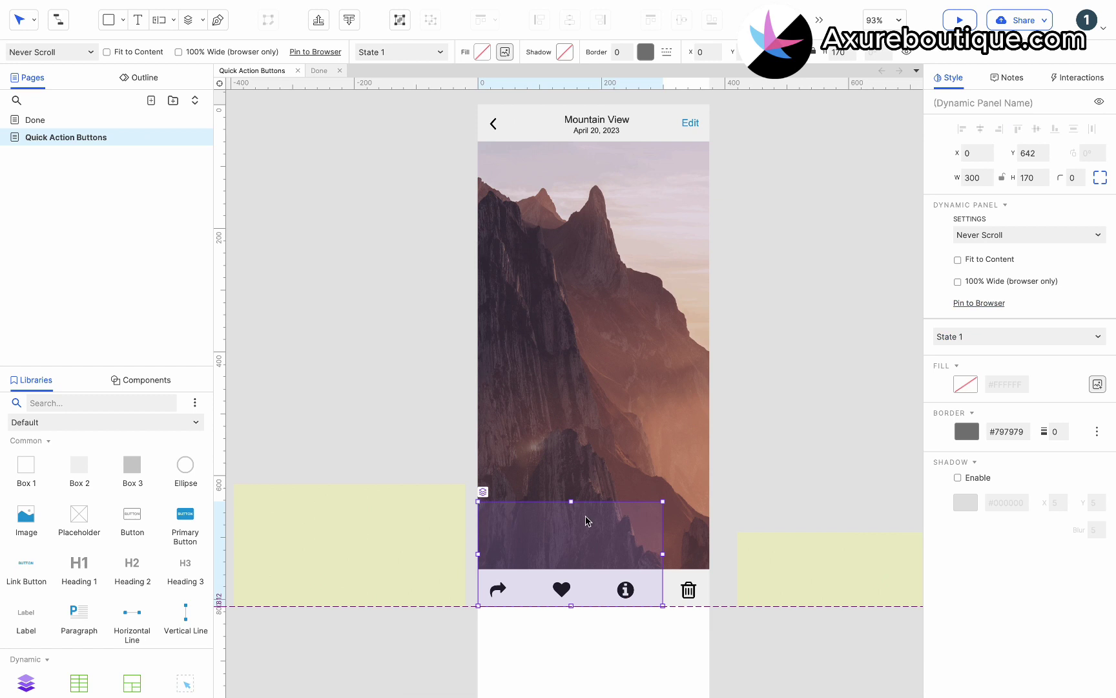
{"action": "left_click_drag", "start_coordinate": [572, 502], "coordinate": [571, 519]}
{"action": "left_click_drag", "start_coordinate": [663, 561], "coordinate": [709, 562]}
- Add a Button inside the new panel, sized 342 × 48 at x 16, y 9
{"action": "double_click", "coordinate": [602, 548]}
{"action": "left_click_drag", "start_coordinate": [132, 517], "coordinate": [695, 546]}
{"action": "left_click_drag", "start_coordinate": [499, 547], "coordinate": [485, 543]}
{"action": "left_click_drag", "start_coordinate": [558, 543], "coordinate": [600, 542]}
- Label the button "Delete" and set its text to font size 18 in red
{"action": "double_click", "coordinate": [600, 541]}
{"action": "type", "text": "Delete"}
{"action": "key", "text": "Escape"}
{"action": "left_click", "coordinate": [295, 52]}
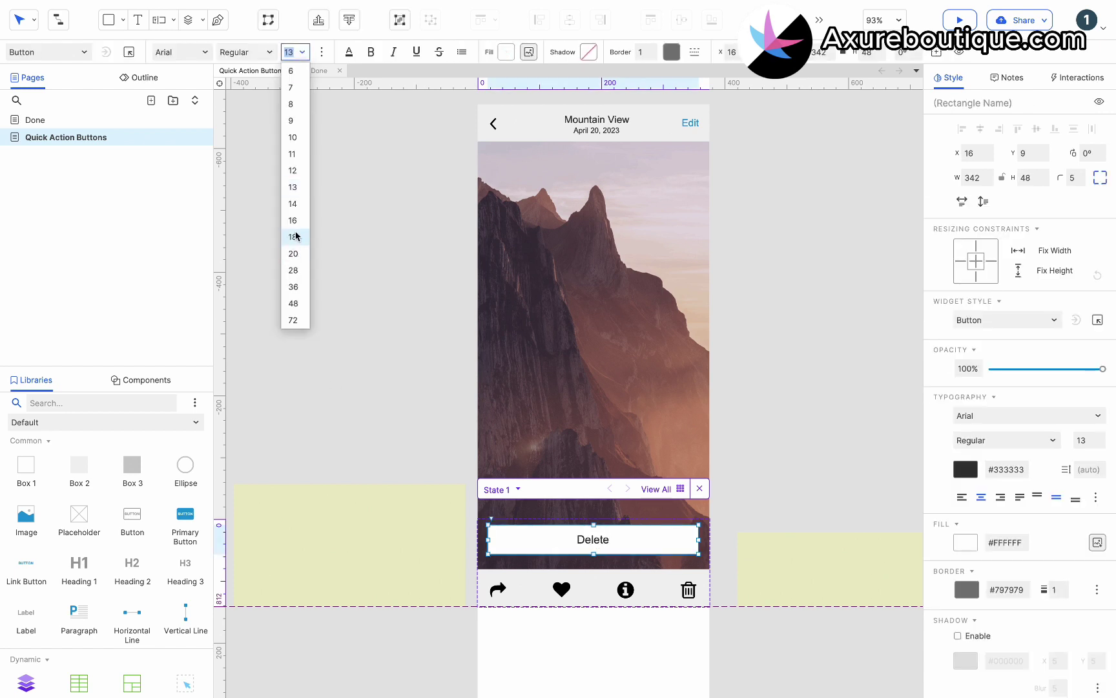
{"action": "left_click", "coordinate": [296, 237]}
{"action": "left_click", "coordinate": [348, 51]}
{"action": "left_click", "coordinate": [391, 318]}
{"action": "left_click", "coordinate": [525, 520]}
- Add a second Button below the Delete button, sized 342 × 48 at x 16, y 71
{"action": "left_click_drag", "start_coordinate": [133, 517], "coordinate": [497, 571]}
{"action": "left_click_drag", "start_coordinate": [576, 576], "coordinate": [705, 575]}
{"action": "mouse_move", "coordinate": [593, 576]}
{"action": "left_mouse_down"}
{"action": "mouse_move", "coordinate": [590, 532]}
{"action": "mouse_move", "coordinate": [594, 580]}
{"action": "left_mouse_up"}
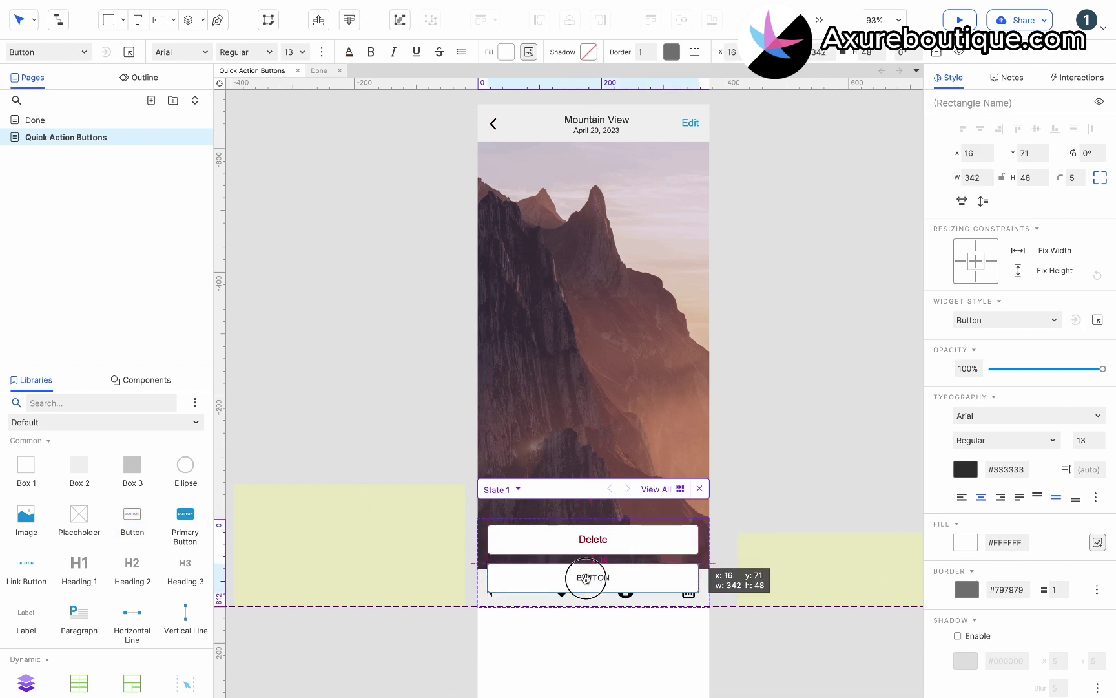
- Label the lower button "Cancel" and enlarge its text to match the Delete button
{"action": "double_click", "coordinate": [595, 580]}
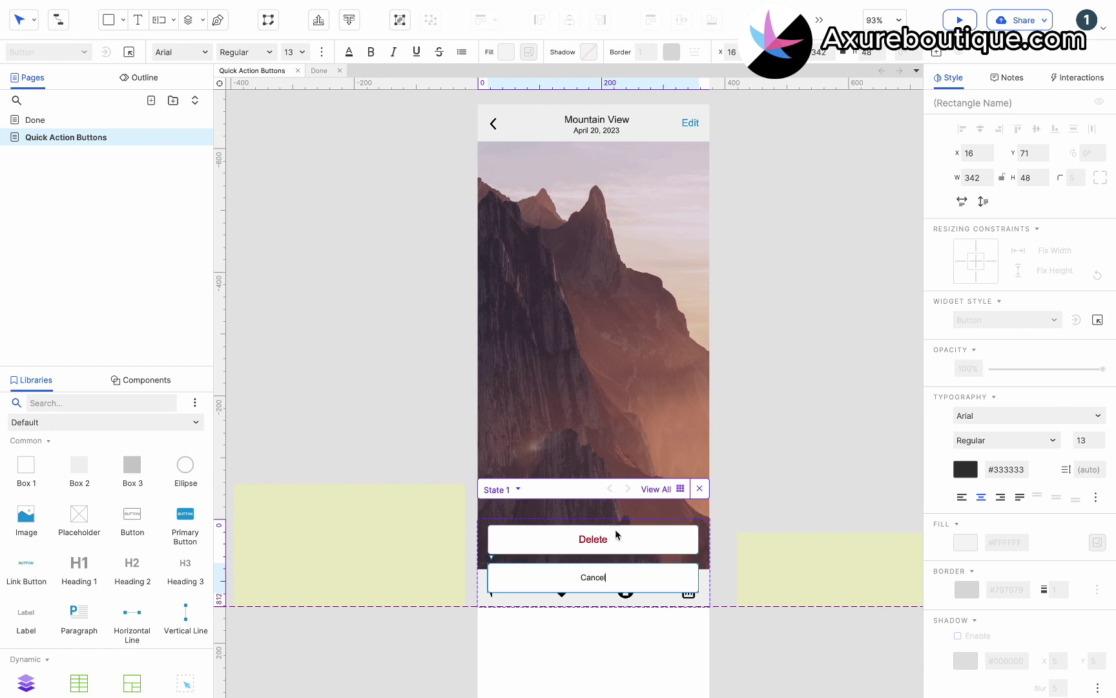
{"action": "key", "text": "Escape"}
{"action": "left_click", "coordinate": [307, 57]}
{"action": "left_click", "coordinate": [300, 221]}
- Change the upper button's label to "Delete Photo"
{"action": "double_click", "coordinate": [625, 539]}
{"action": "left_click", "coordinate": [625, 544]}
{"action": "type", "text": "Ph"}
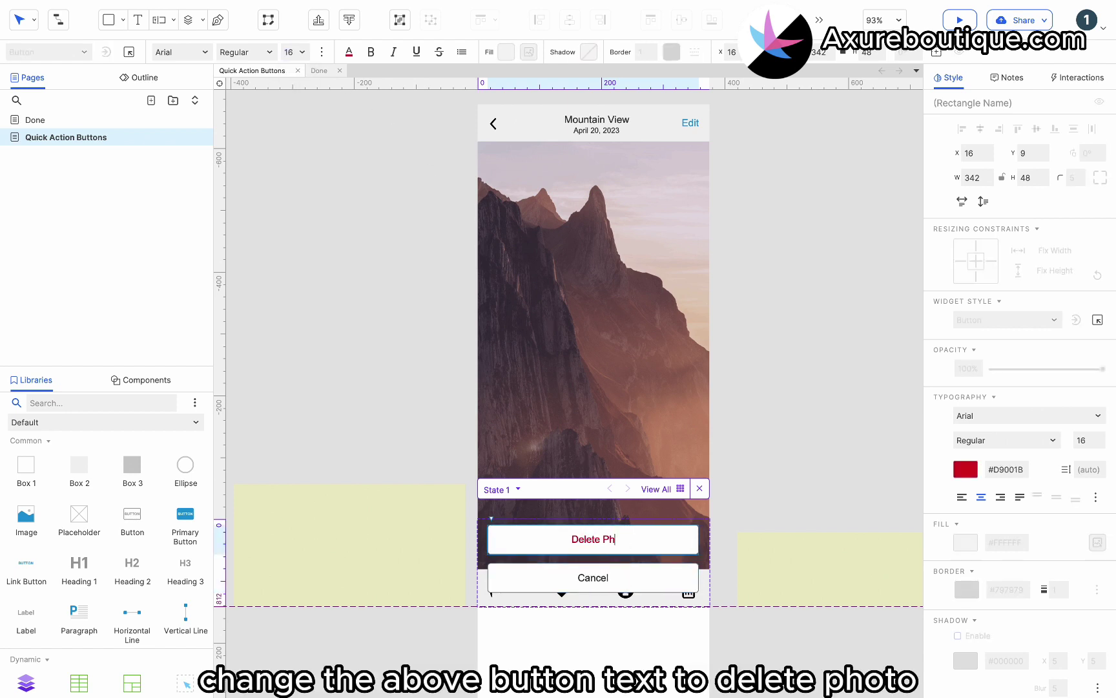
{"action": "type", "text": "oto"}
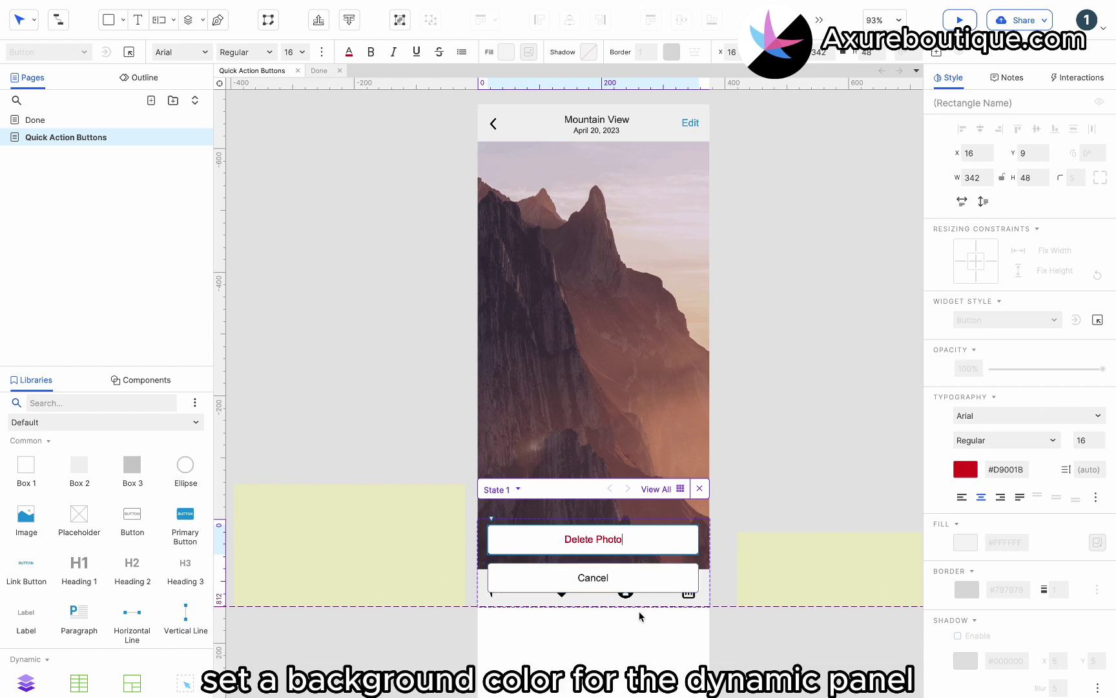
- Fill the dynamic panel behind the two buttons with semi-transparent black (#000000)
{"action": "left_click", "coordinate": [639, 611]}
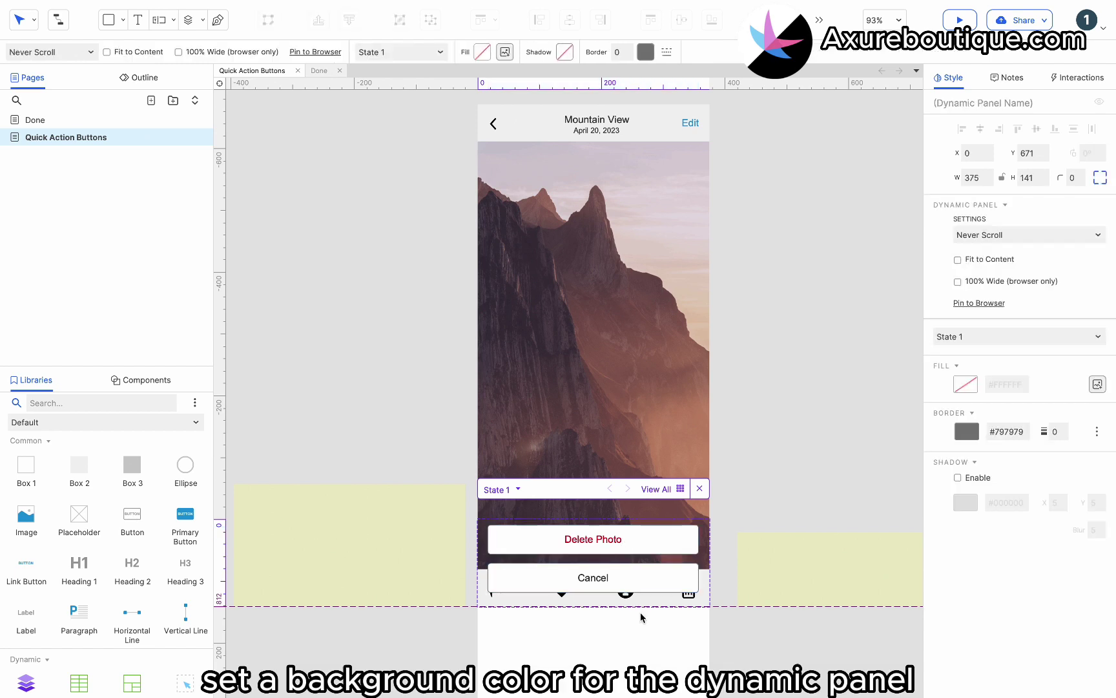
{"action": "left_click", "coordinate": [966, 386]}
{"action": "left_click", "coordinate": [974, 459]}
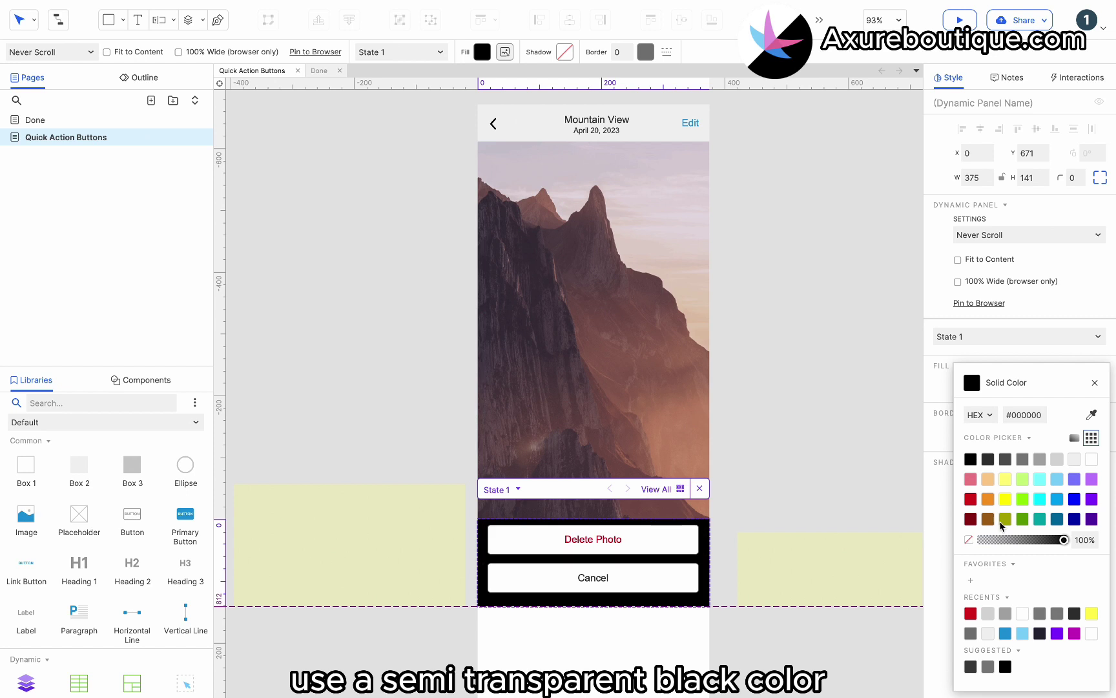
{"action": "left_click_drag", "start_coordinate": [1066, 547], "coordinate": [990, 540]}
{"action": "left_click", "coordinate": [748, 499]}
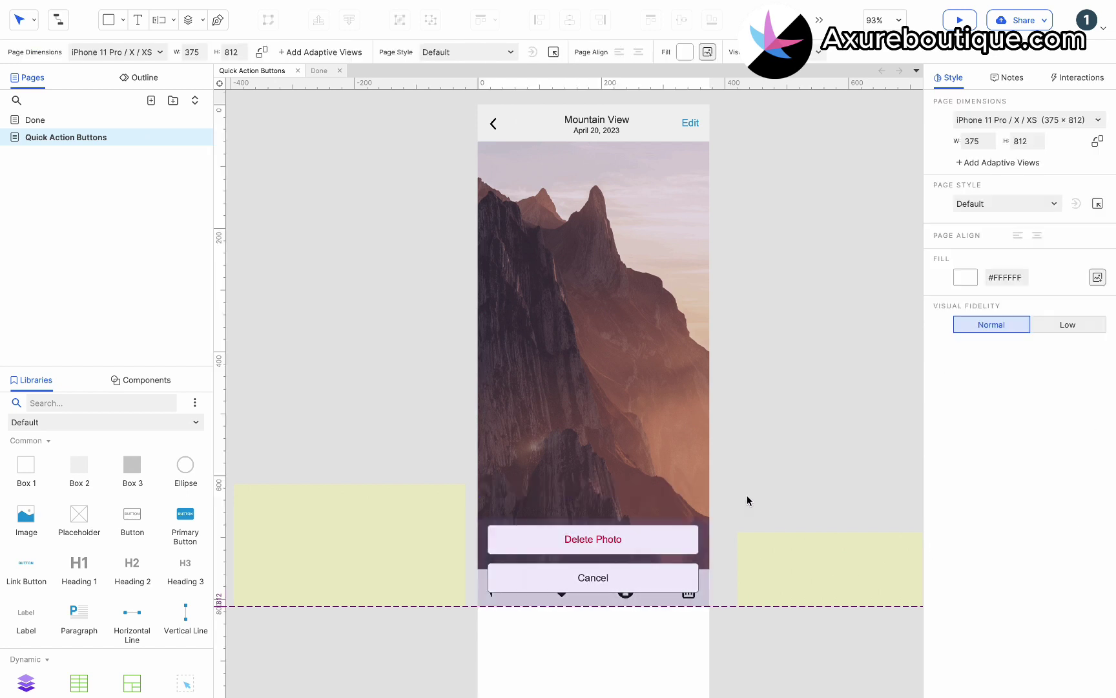
- Pin the delete dynamic panel to the browser window with horizontal center and vertical bottom
{"action": "left_click", "coordinate": [658, 547]}
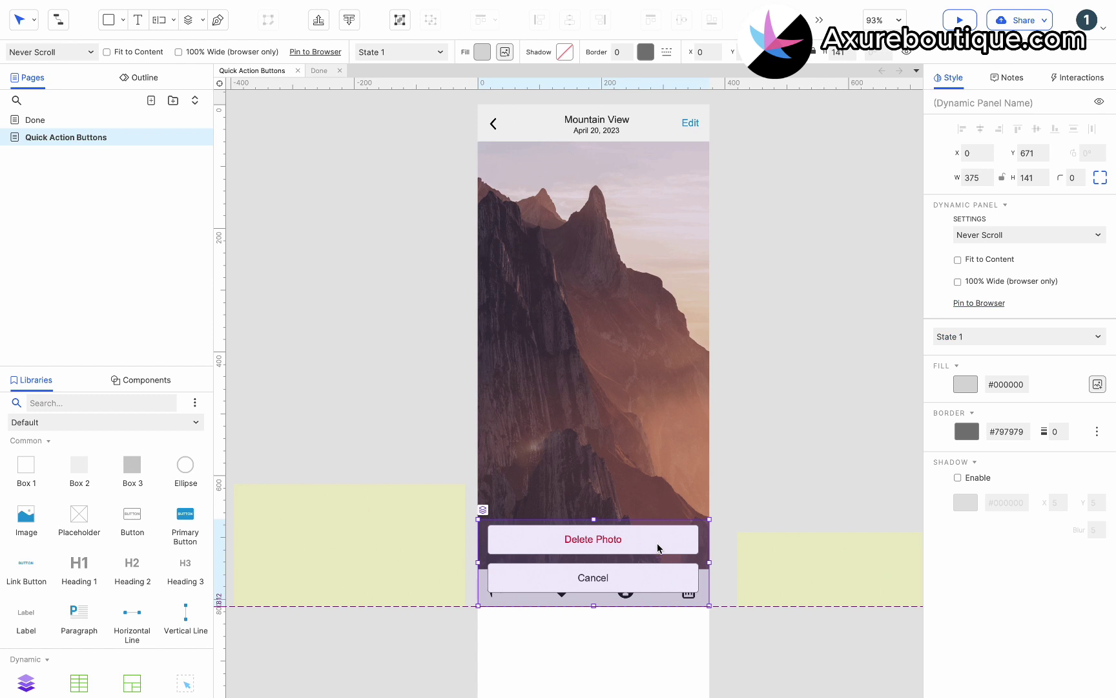
{"action": "right_click", "coordinate": [659, 547]}
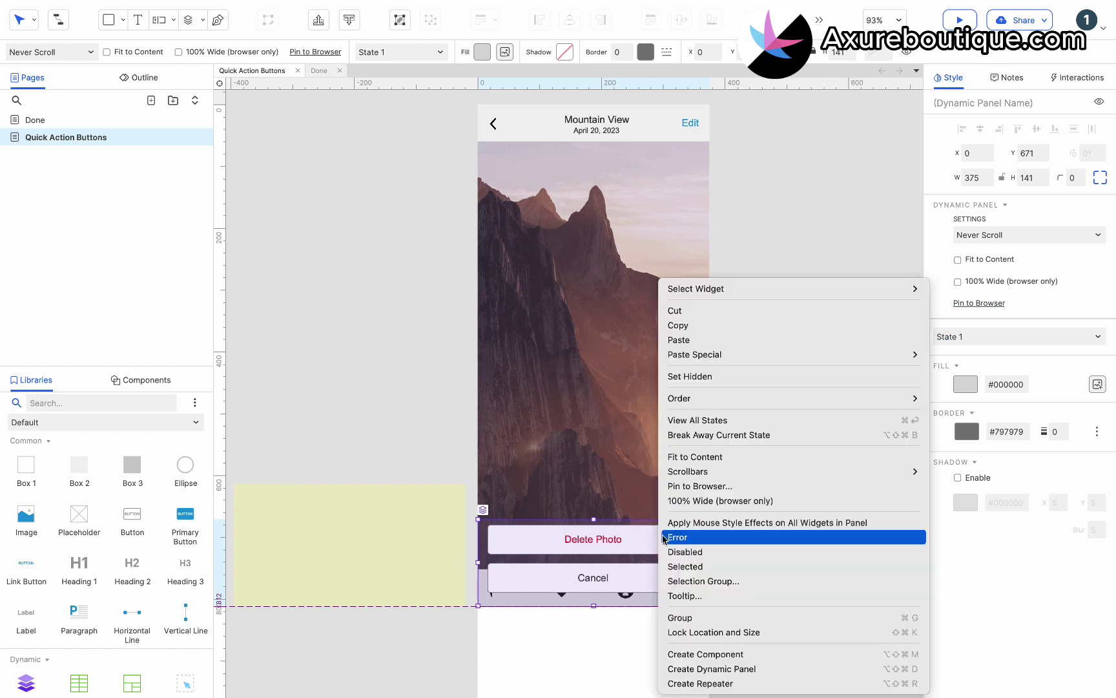
{"action": "left_click", "coordinate": [685, 485]}
{"action": "left_click", "coordinate": [551, 278]}
{"action": "left_click", "coordinate": [533, 315]}
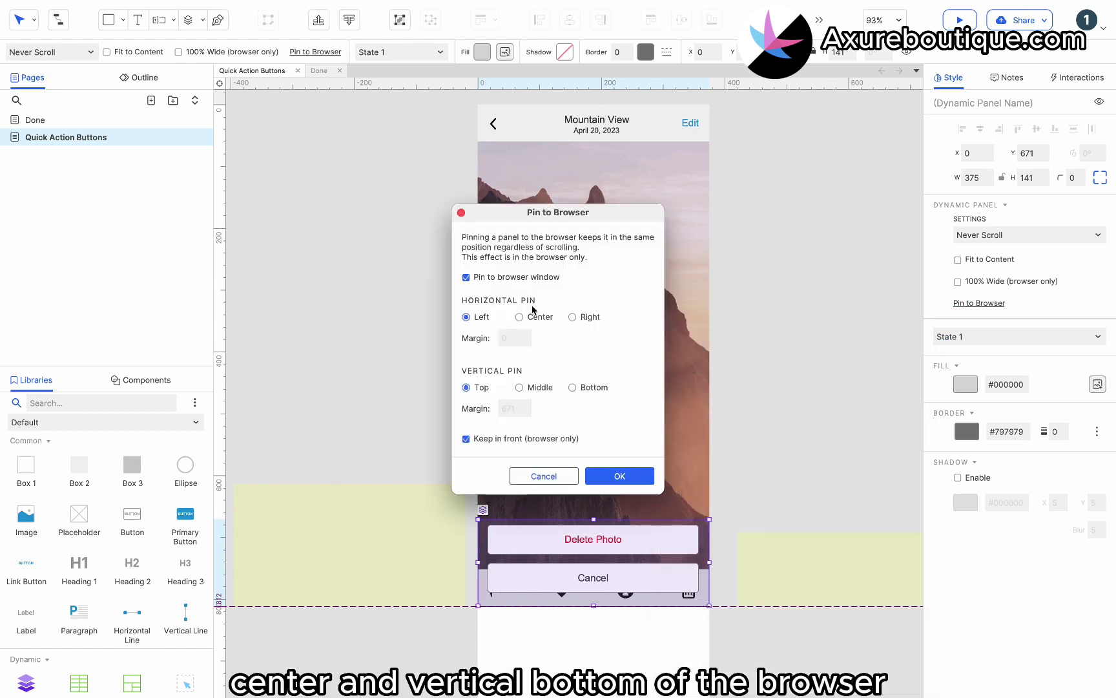
{"action": "left_click", "coordinate": [627, 476]}
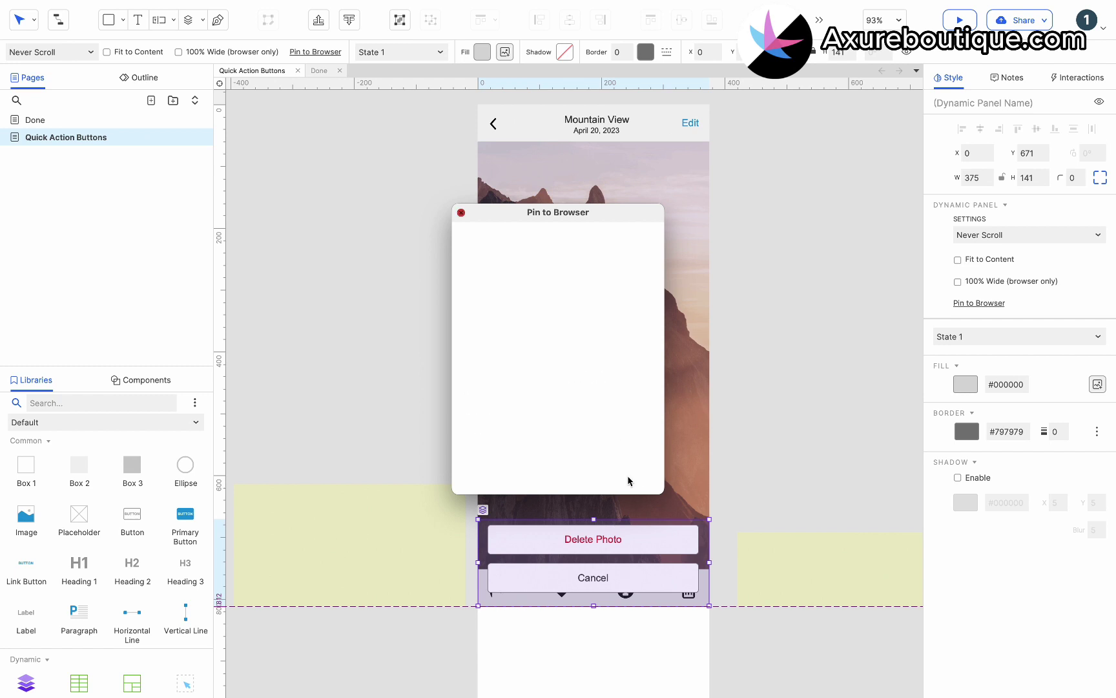
- Set the delete dynamic panel to hidden and move it horizontally off the phone page to x 871, y 671
{"action": "right_click", "coordinate": [623, 559]}
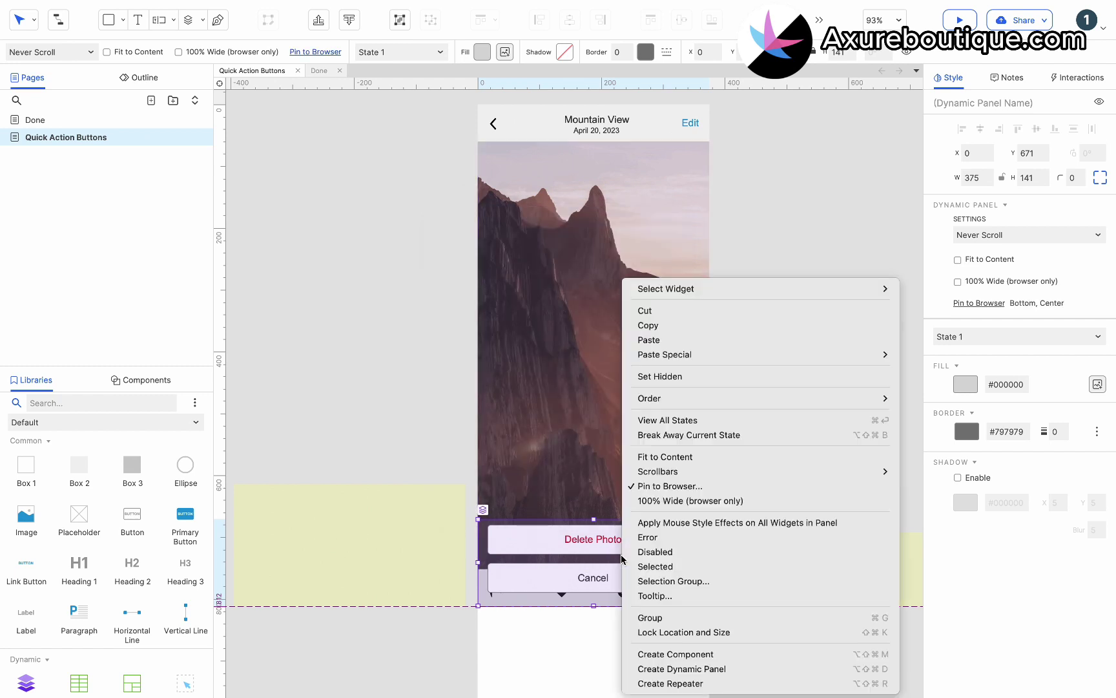
{"action": "left_click", "coordinate": [663, 376]}
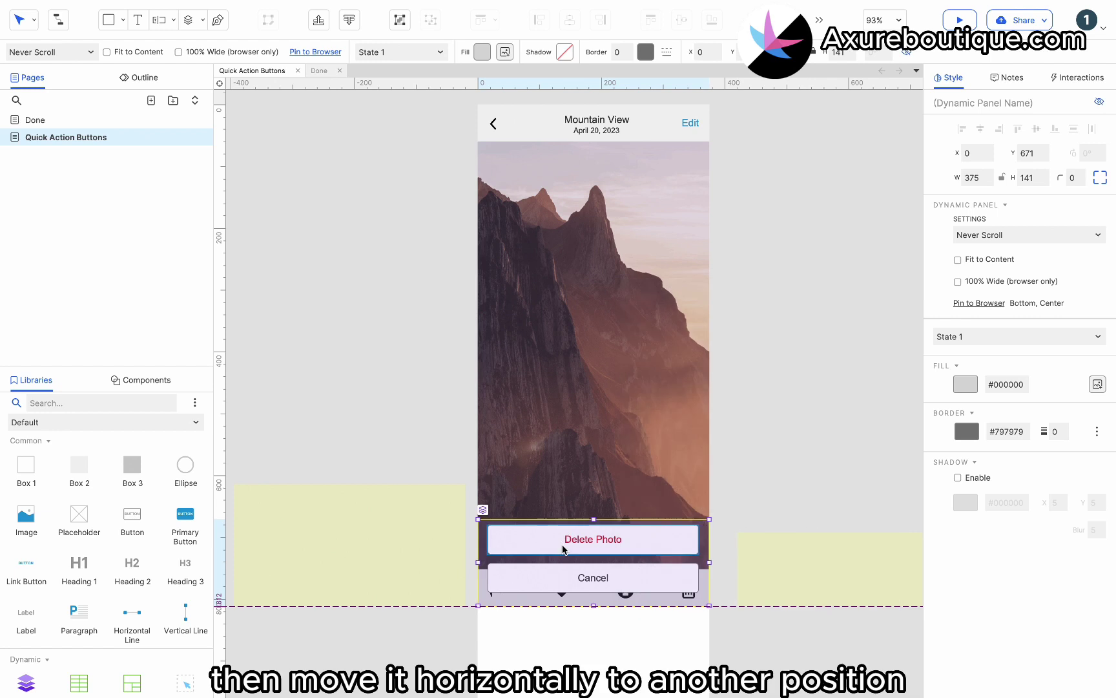
{"action": "left_click", "coordinate": [621, 544]}
{"action": "left_click", "coordinate": [624, 545]}
{"action": "scroll", "coordinate": [546, 546], "scroll_direction": "right", "scroll_amount": 3}
{"action": "left_click_drag", "start_coordinate": [546, 546], "coordinate": [710, 557]}
- Name the dynamic panel with the Delete Photo button "Delete" and the one with the info content "Info"
{"action": "left_click", "coordinate": [952, 102]}
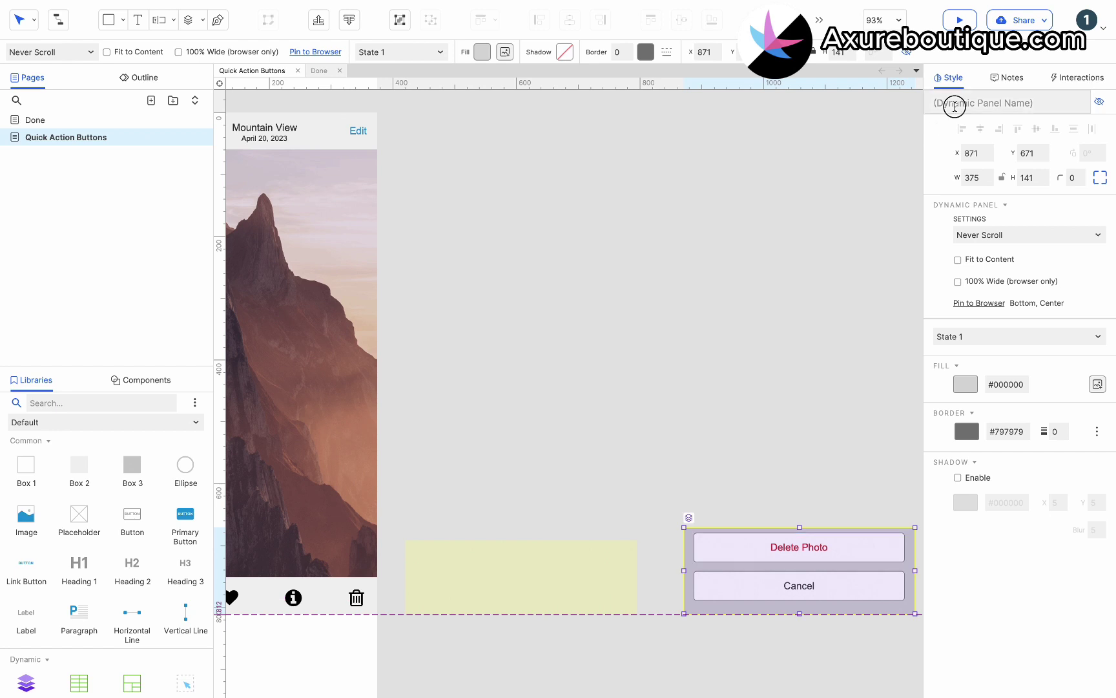
{"action": "type", "text": "Dele"}
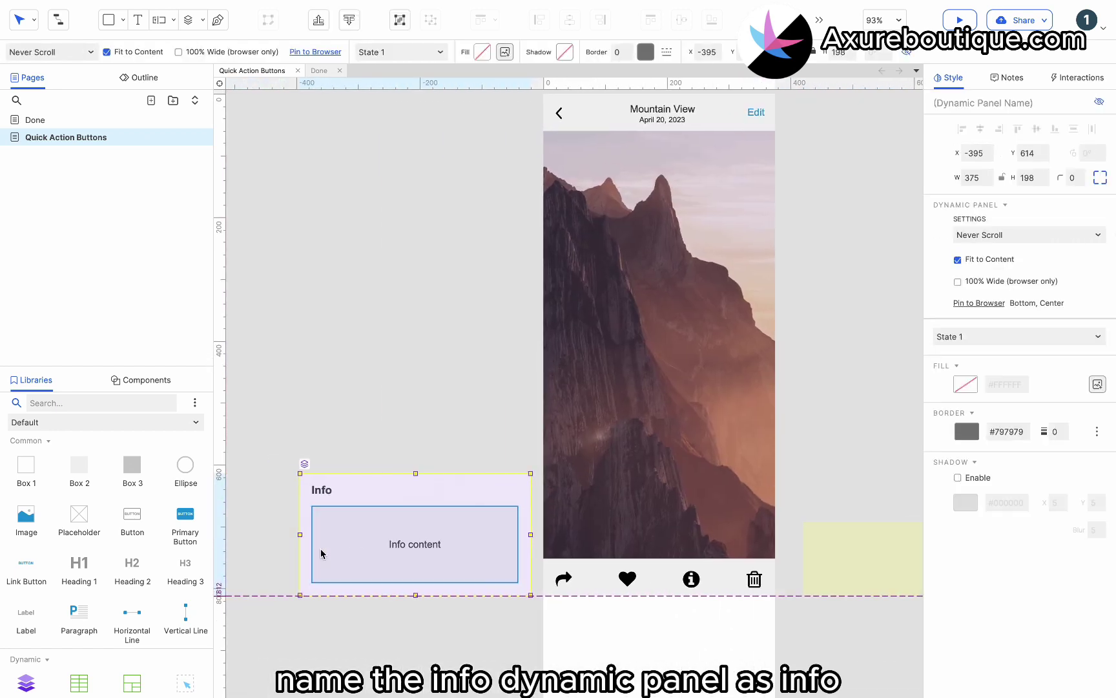
{"action": "left_click", "coordinate": [951, 102]}
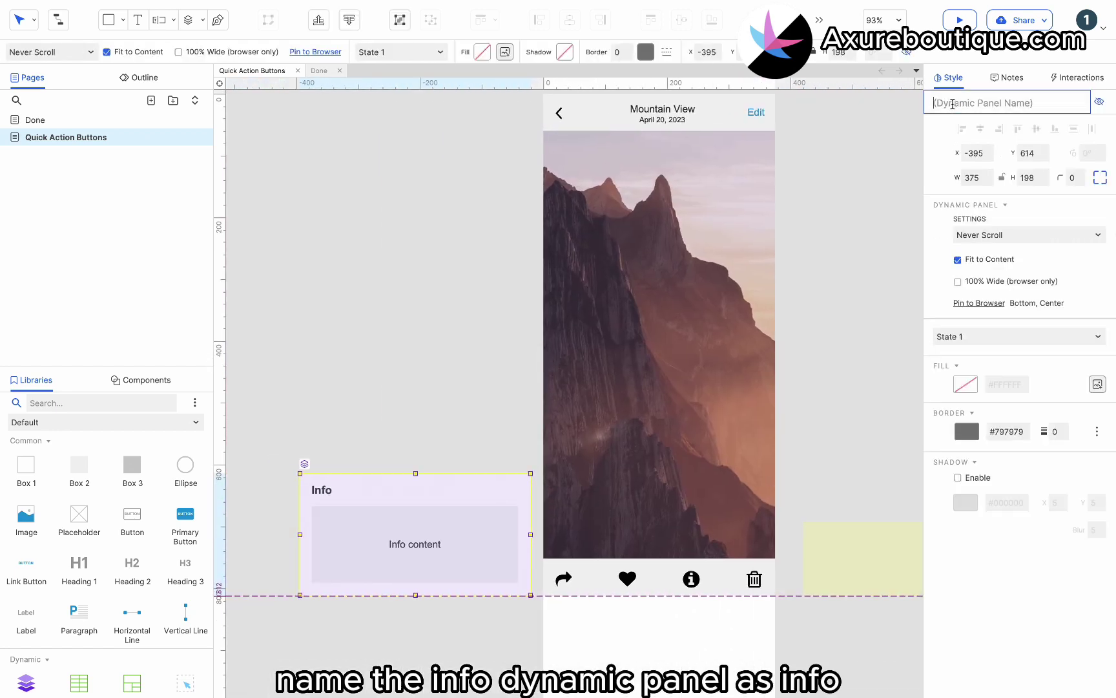
{"action": "type", "text": "Info"}
{"action": "left_click", "coordinate": [824, 381]}
- Add a Click or Tap interaction to the share icon that shows the Share dynamic panel
{"action": "scroll", "coordinate": [823, 375], "scroll_direction": "up", "scroll_amount": 1}
{"action": "scroll", "coordinate": [823, 374], "scroll_direction": "right", "scroll_amount": 1}
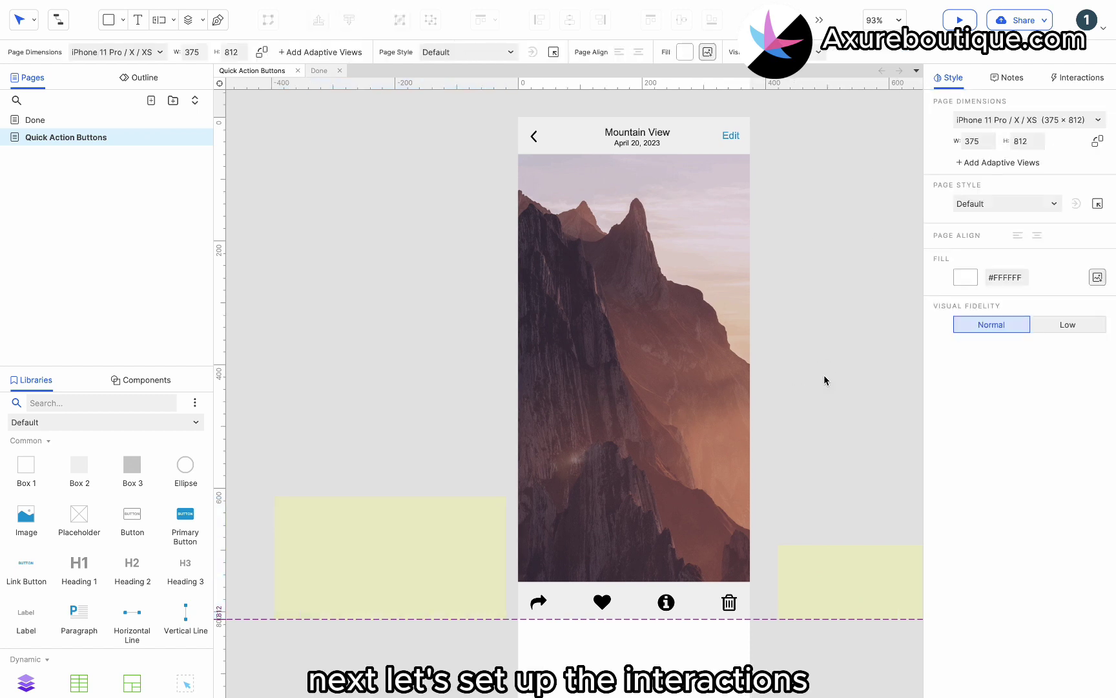
{"action": "left_click", "coordinate": [539, 602]}
{"action": "left_click", "coordinate": [540, 602]}
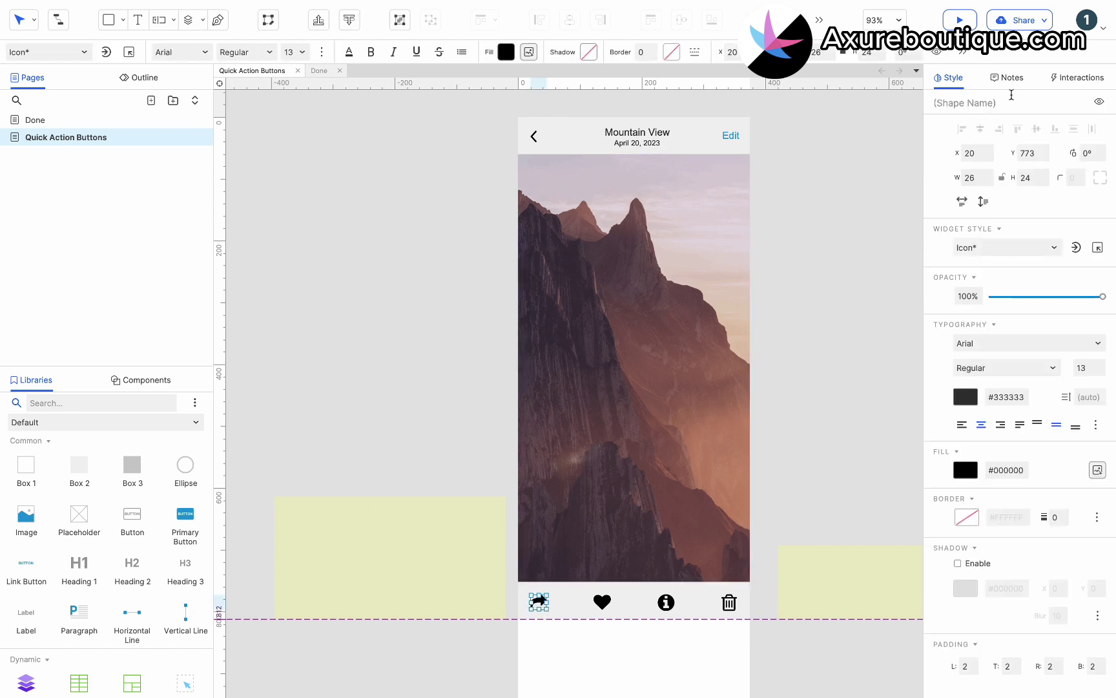
{"action": "left_click", "coordinate": [1054, 79]}
{"action": "left_click", "coordinate": [984, 153]}
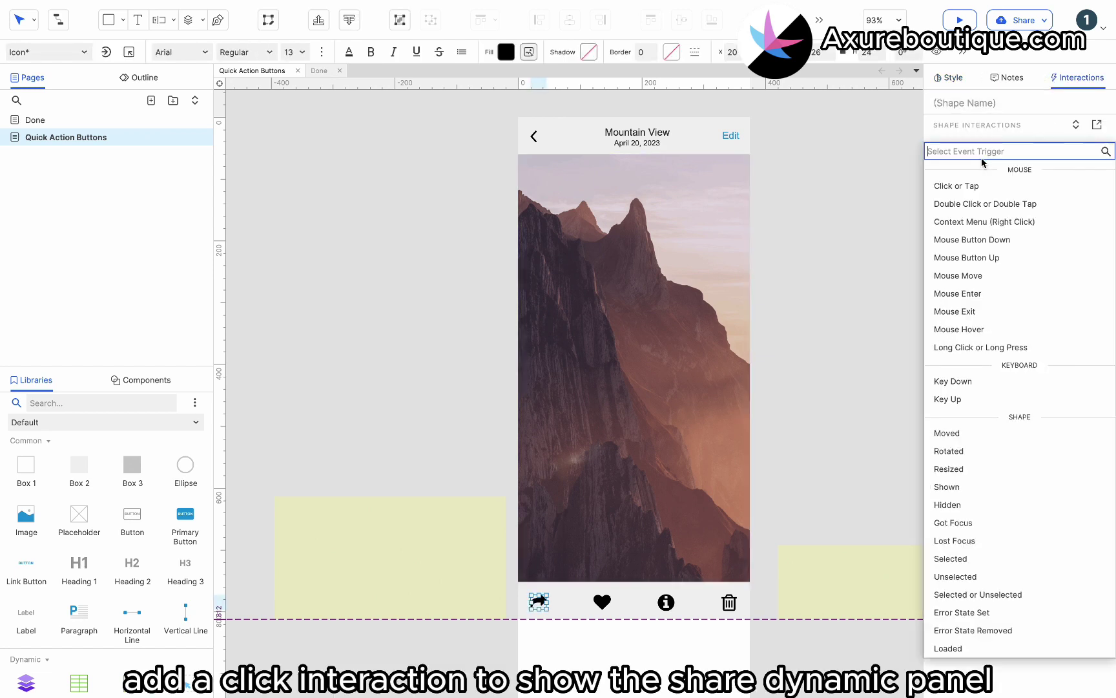
{"action": "left_click", "coordinate": [958, 186]}
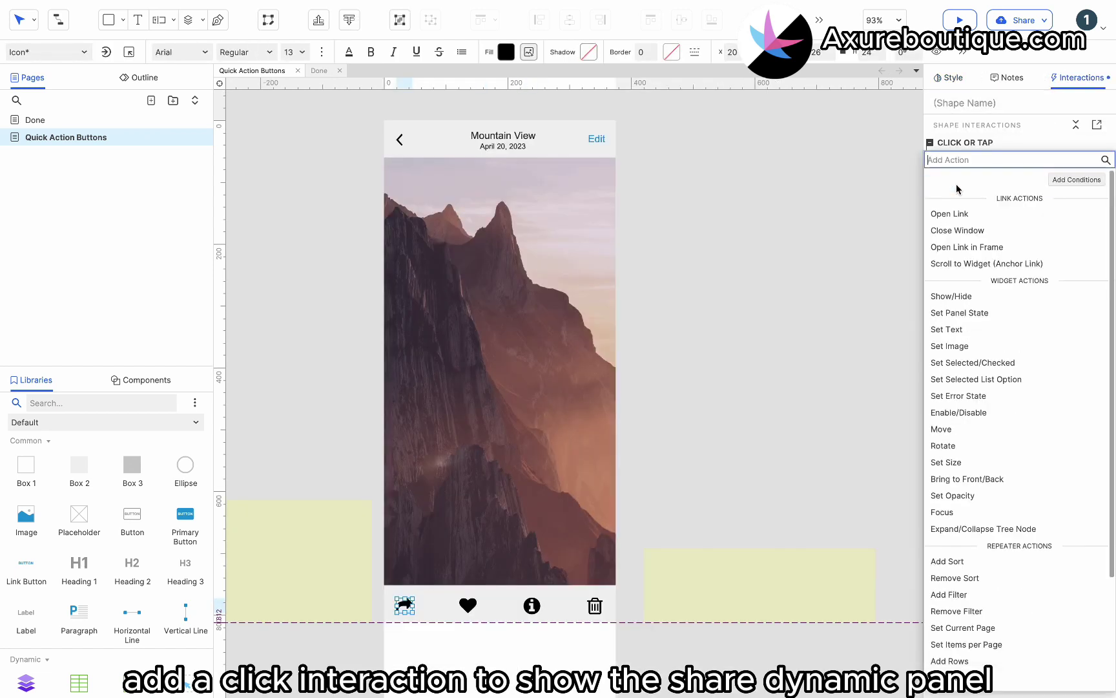
{"action": "left_click", "coordinate": [951, 296]}
{"action": "left_click", "coordinate": [969, 402]}
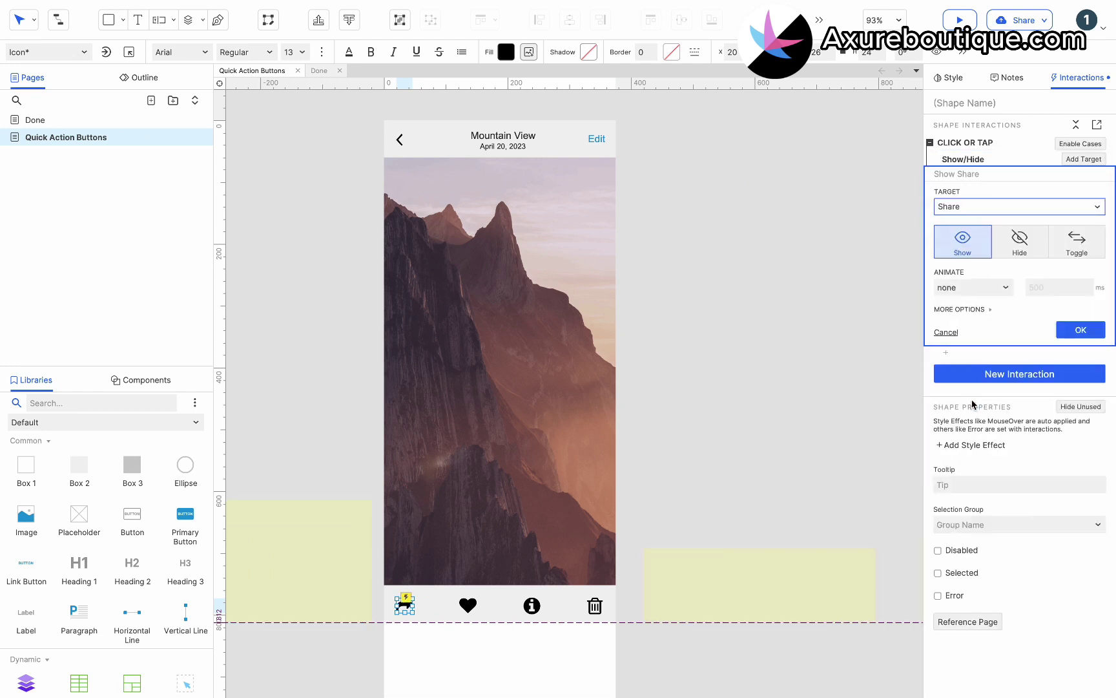
- Give the Show Share action a slide up animation of 200 ms with easing none
{"action": "left_click", "coordinate": [988, 285]}
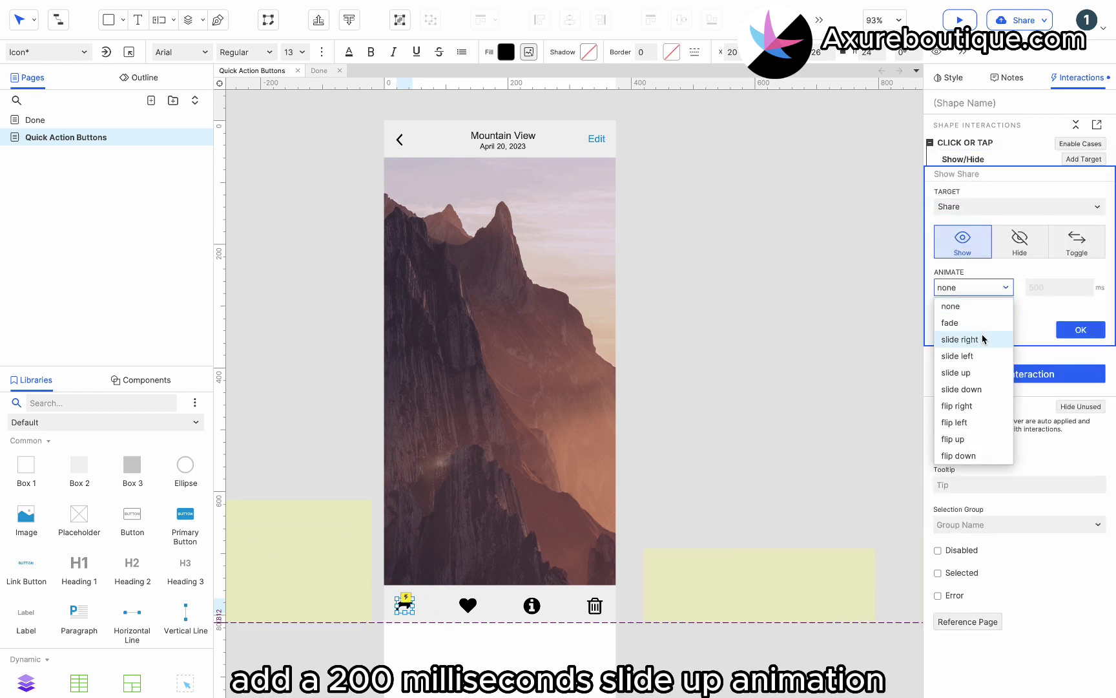
{"action": "left_click", "coordinate": [966, 373]}
{"action": "left_click", "coordinate": [1039, 288]}
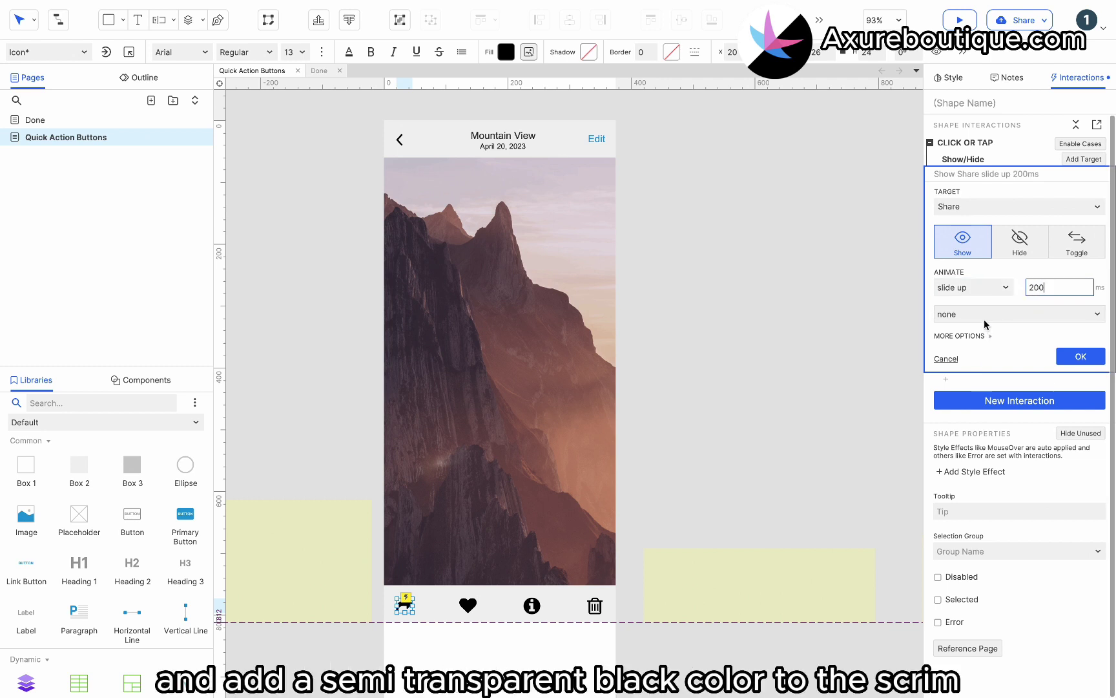
{"action": "left_click", "coordinate": [984, 317]}
{"action": "left_click", "coordinate": [971, 329]}
- Treat the shown Share panel as a lightbox with a black background (#000000) at 19% opacity
{"action": "left_click", "coordinate": [963, 336]}
{"action": "left_click", "coordinate": [967, 369]}
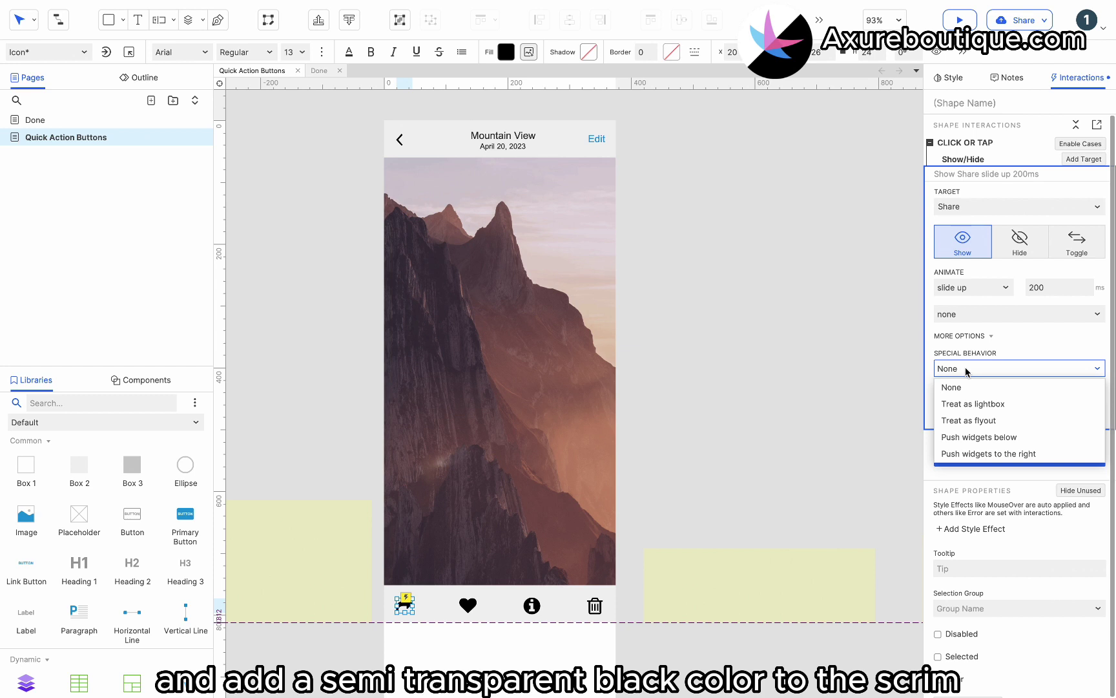
{"action": "left_click", "coordinate": [967, 404]}
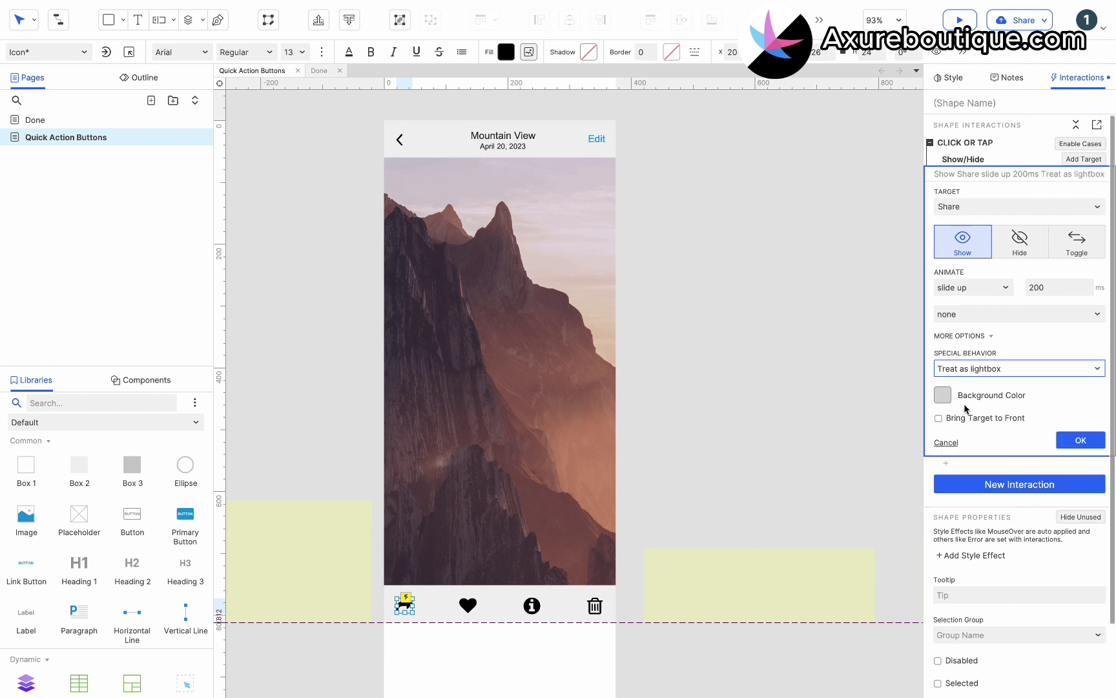
{"action": "left_click", "coordinate": [943, 394]}
{"action": "left_click", "coordinate": [950, 458]}
{"action": "left_click_drag", "start_coordinate": [969, 540], "coordinate": [977, 540]}
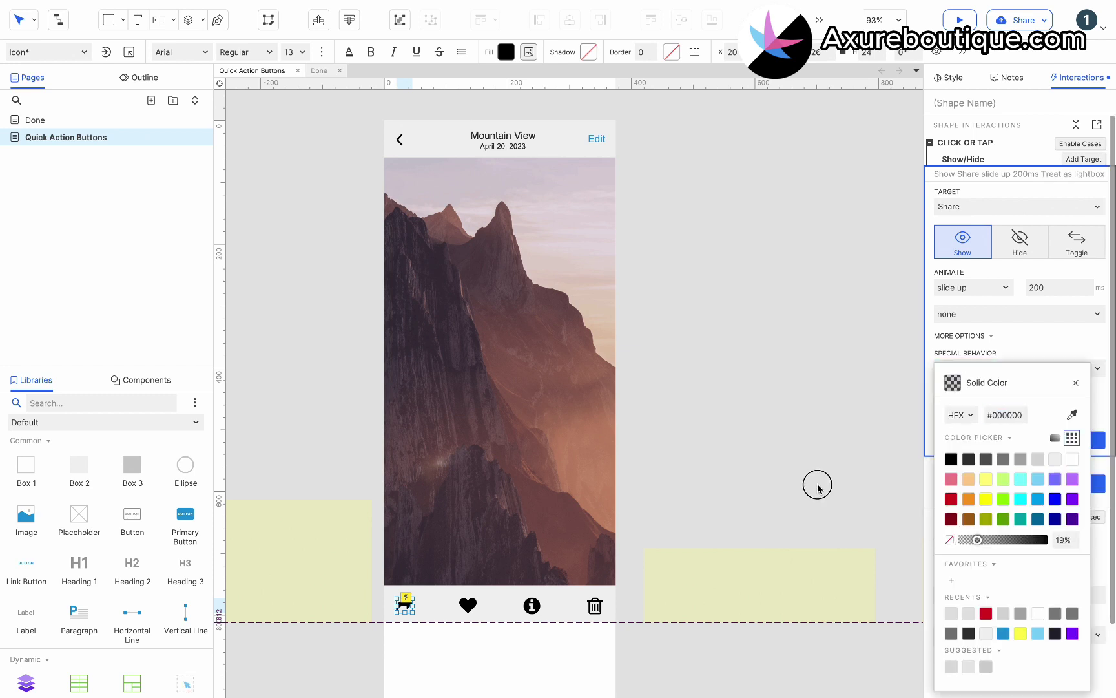
{"action": "left_click", "coordinate": [818, 486]}
- Add a Click or Tap interaction to the heart icon that sets its own selected value to toggle
{"action": "left_click", "coordinate": [468, 606]}
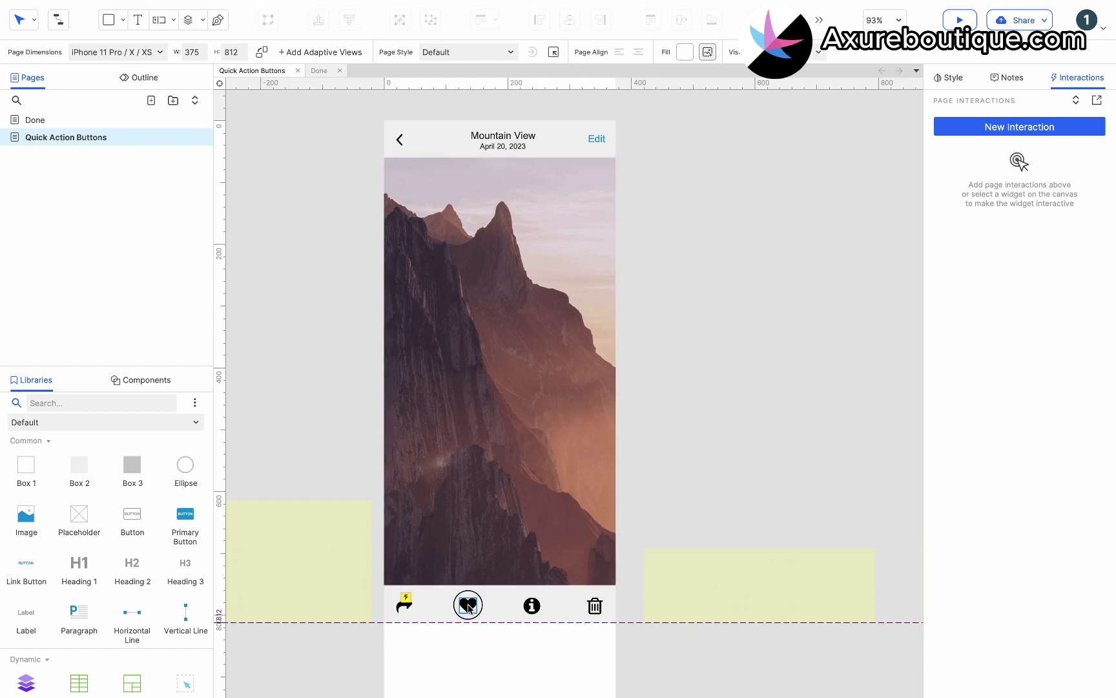
{"action": "left_click", "coordinate": [977, 158]}
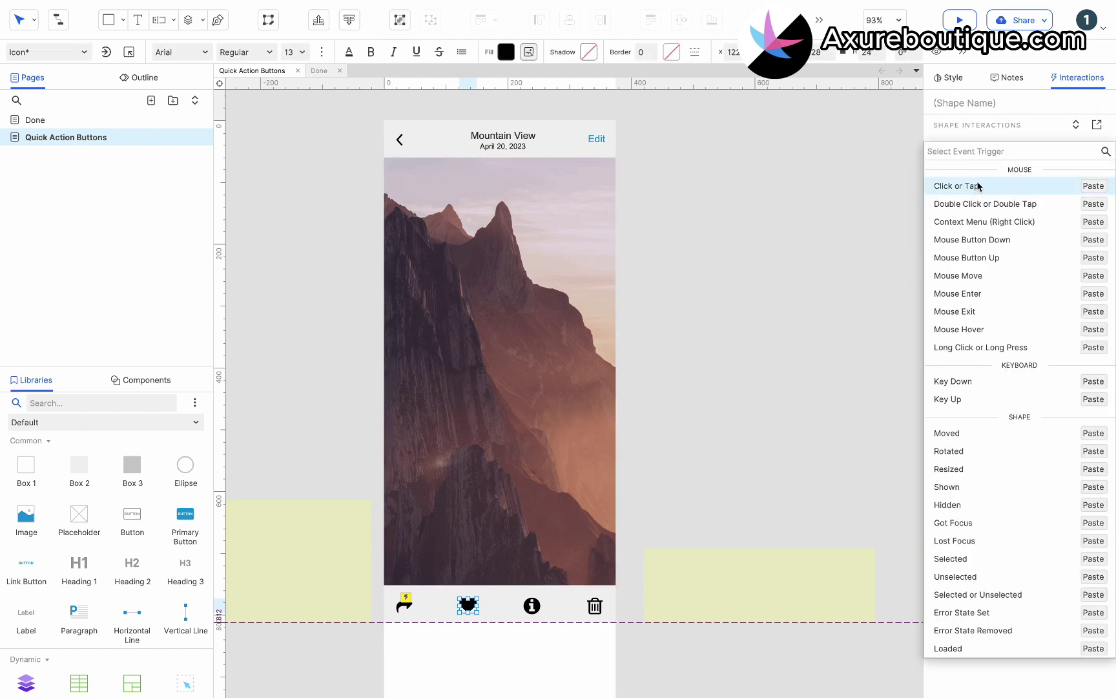
{"action": "left_click", "coordinate": [977, 183]}
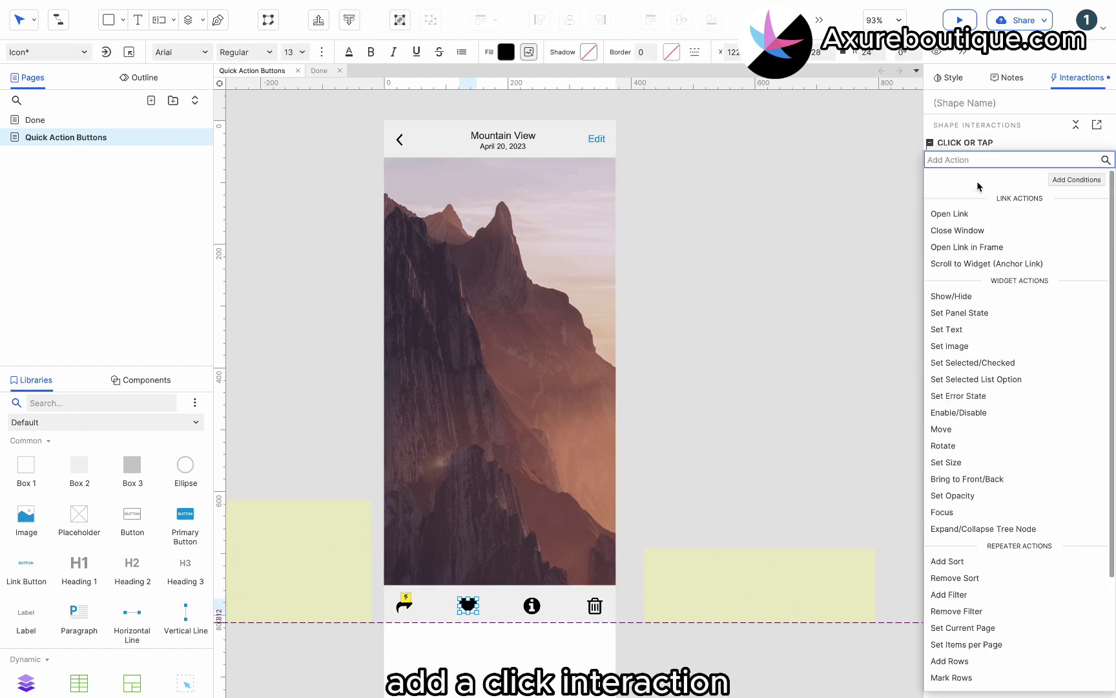
{"action": "left_click", "coordinate": [965, 363]}
{"action": "left_click", "coordinate": [984, 234]}
{"action": "left_click", "coordinate": [1047, 283]}
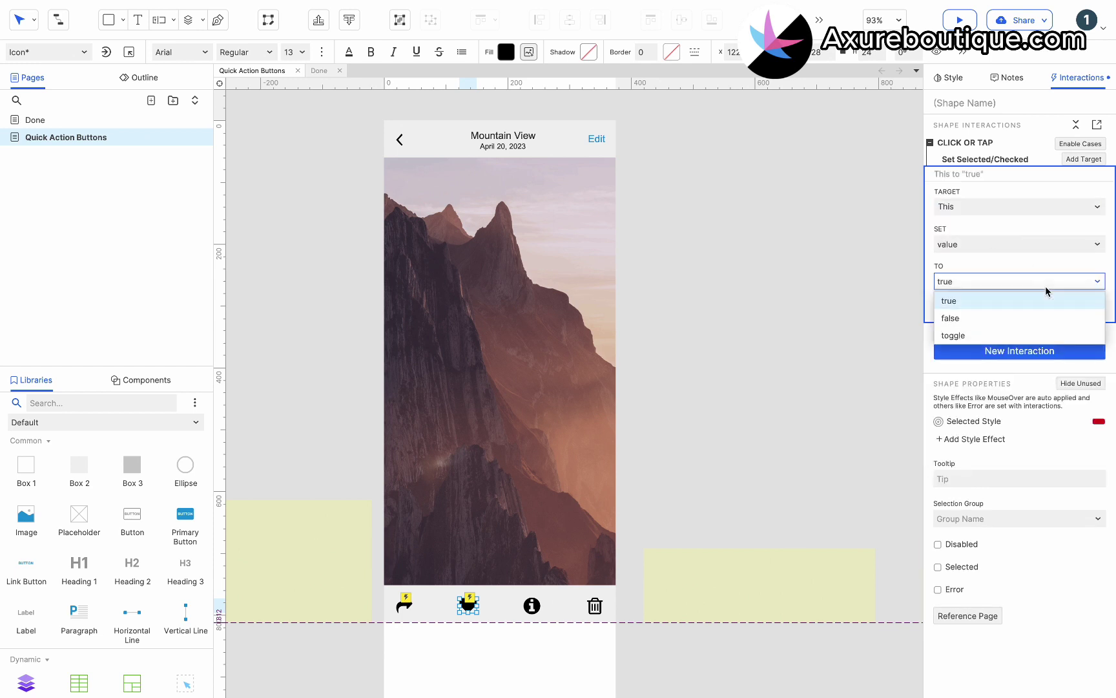
{"action": "left_click", "coordinate": [1011, 336]}
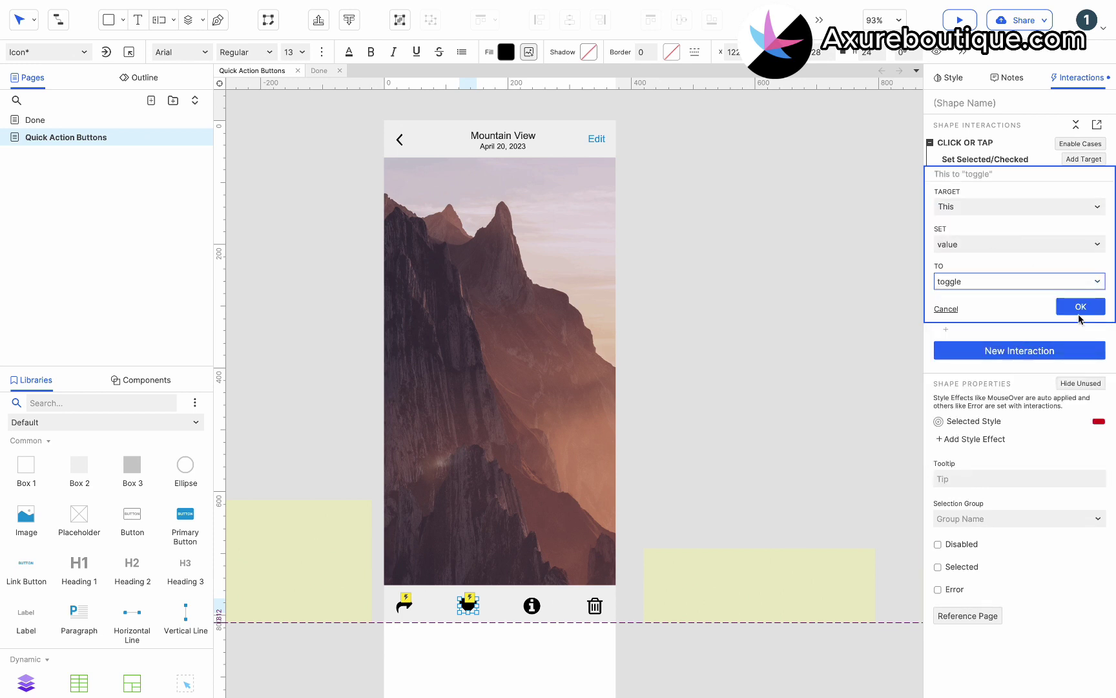
{"action": "left_click", "coordinate": [1079, 309]}
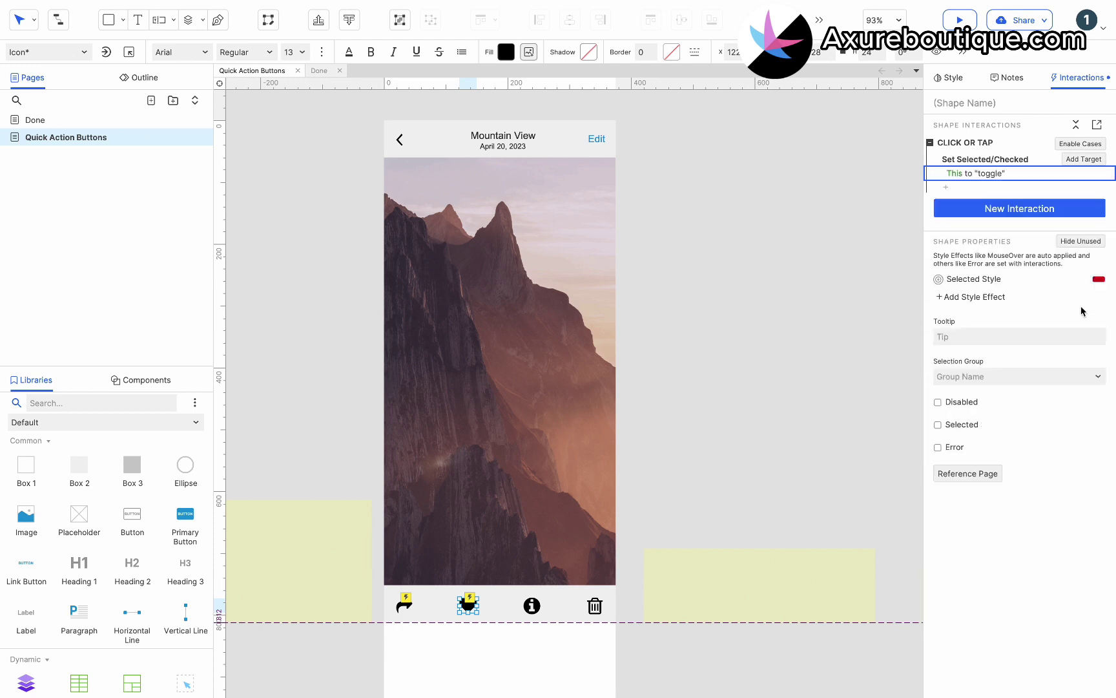
- Add a Click or Tap interaction to the info icon that shows the Info dynamic panel
{"action": "left_click", "coordinate": [531, 606]}
{"action": "left_click", "coordinate": [1007, 147]}
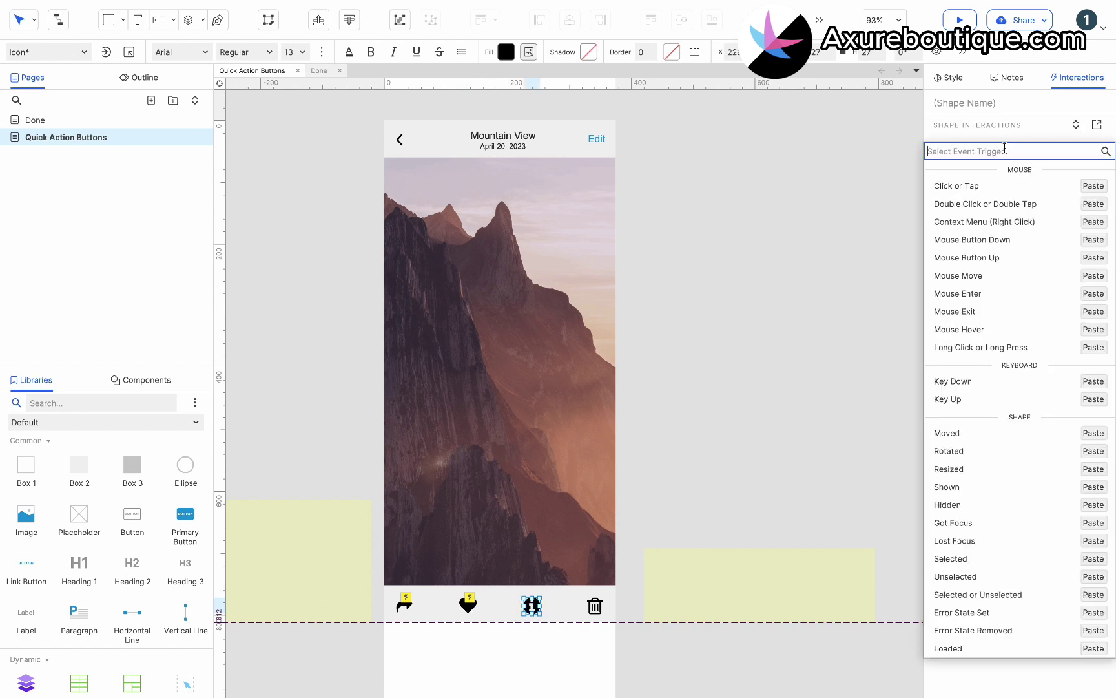
{"action": "left_click", "coordinate": [979, 191]}
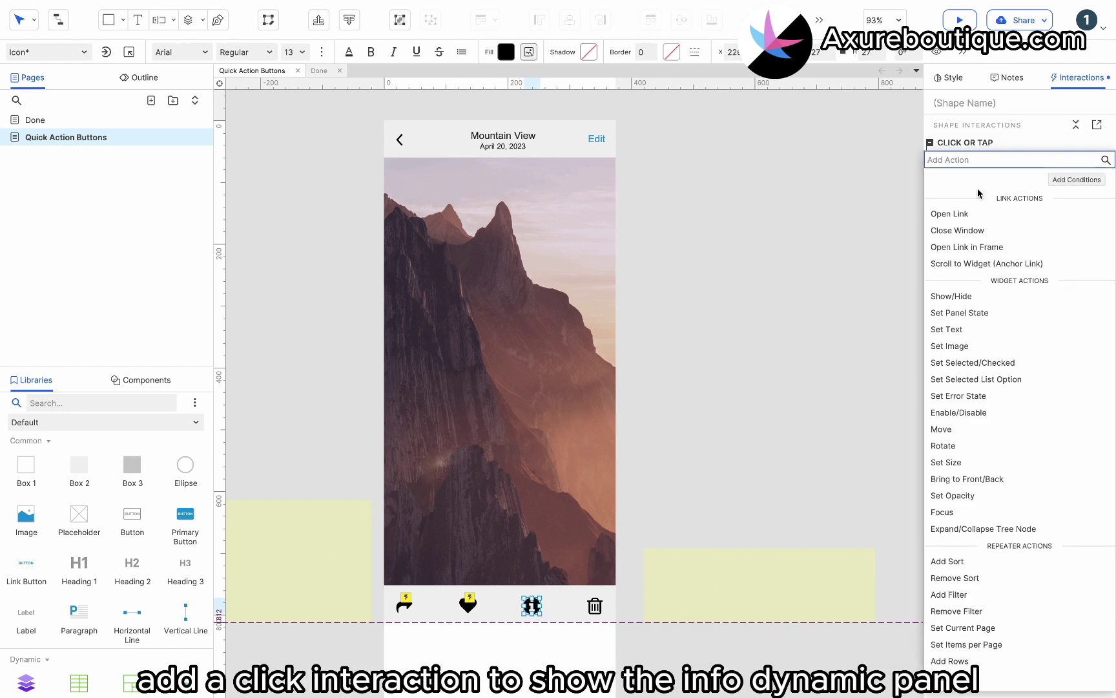
{"action": "left_click", "coordinate": [967, 296]}
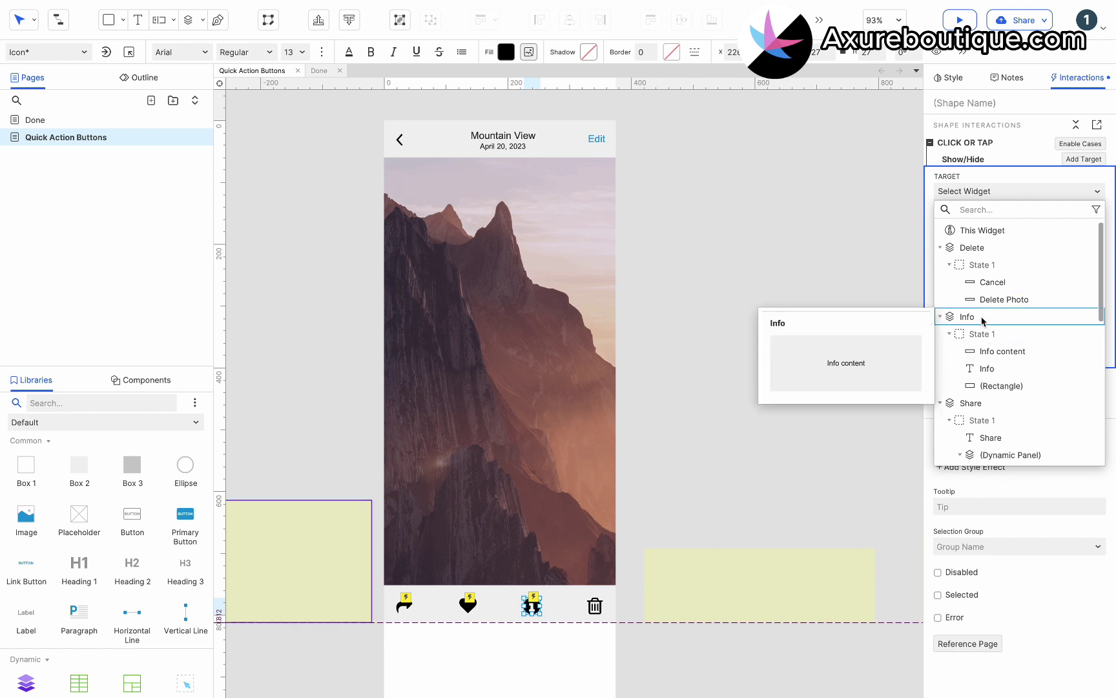
{"action": "left_click", "coordinate": [981, 316]}
- Give the Show Info action a slide up animation of 200 ms with no special behavior
{"action": "left_click", "coordinate": [983, 288]}
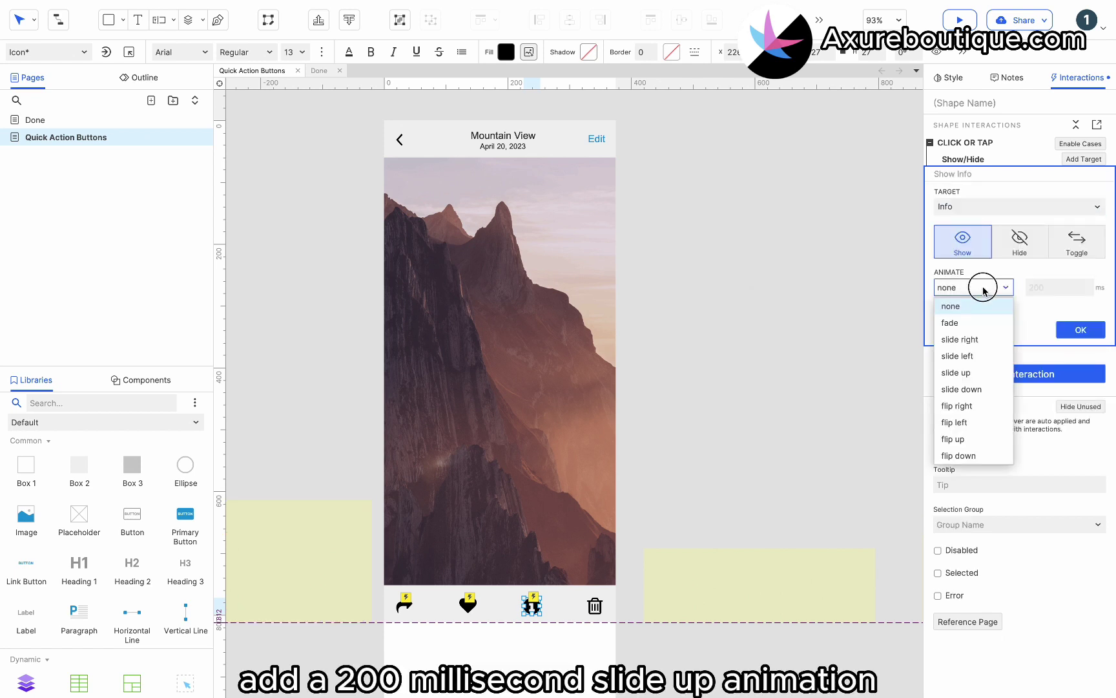
{"action": "left_click", "coordinate": [965, 373]}
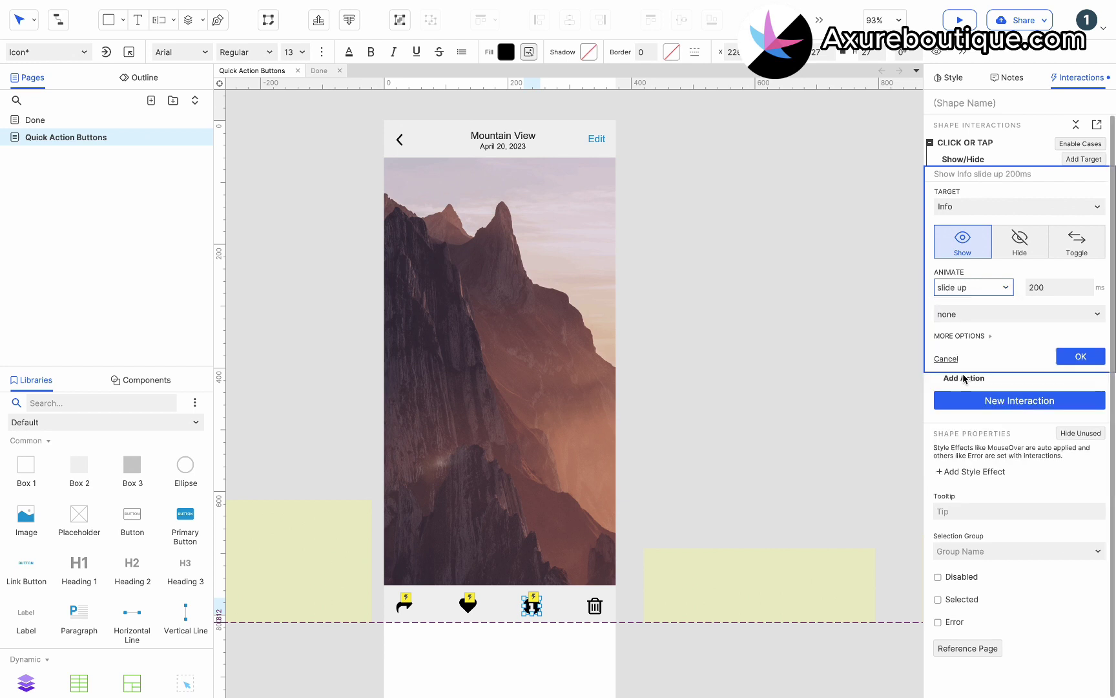
{"action": "left_click", "coordinate": [984, 336]}
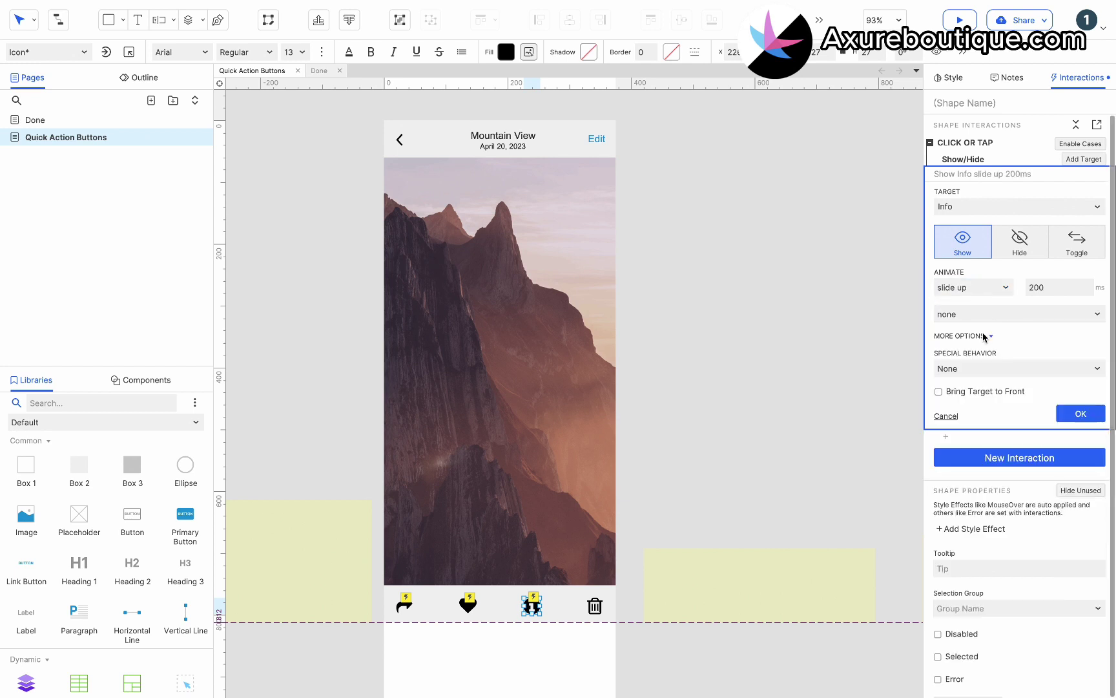
{"action": "left_click", "coordinate": [1078, 415]}
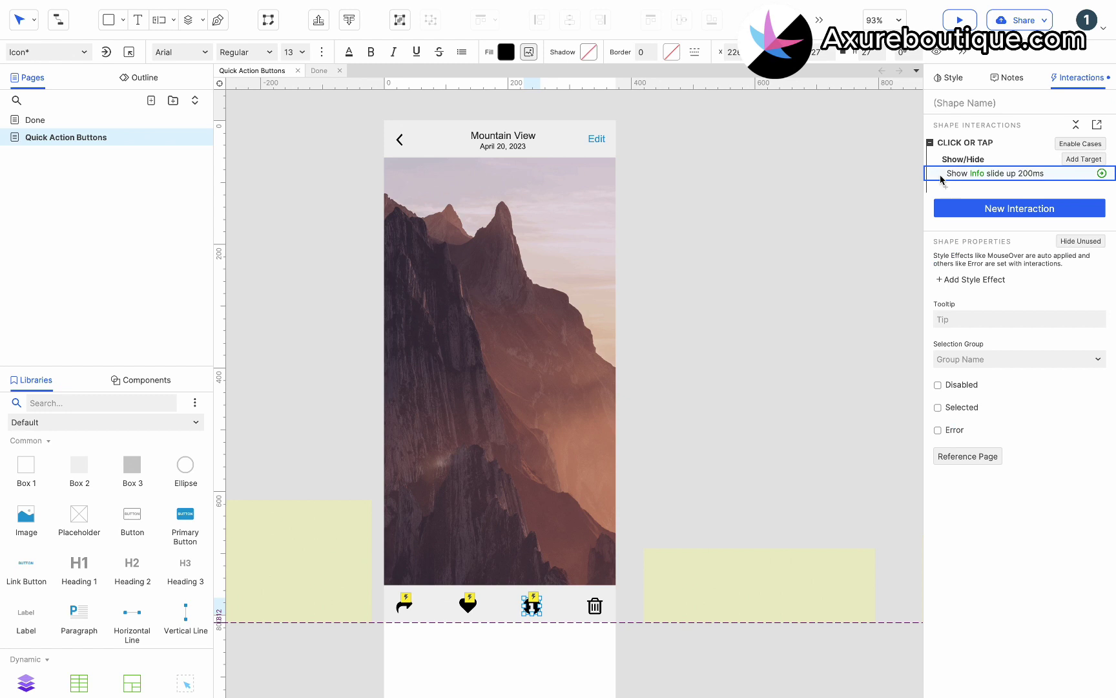
- Add a Move action to the info icon's interaction that moves the image dynamic panel by -100 in y, with x left blank
{"action": "left_click", "coordinate": [945, 189]}
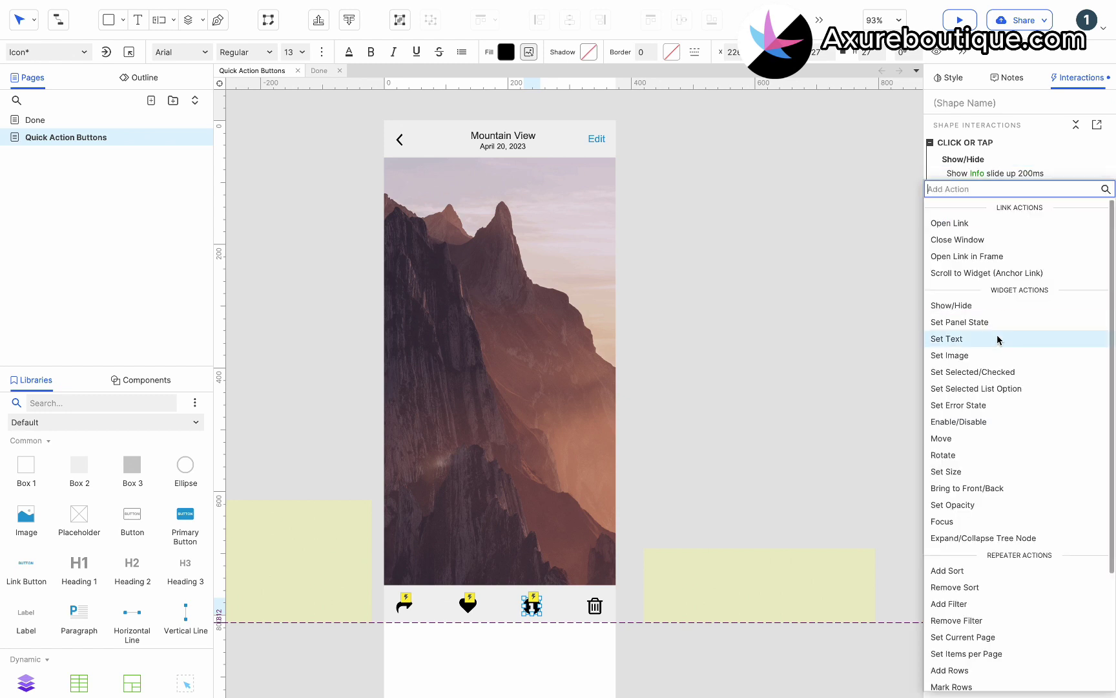
{"action": "left_click", "coordinate": [972, 438]}
{"action": "scroll", "coordinate": [972, 439], "scroll_direction": "down", "scroll_amount": 5}
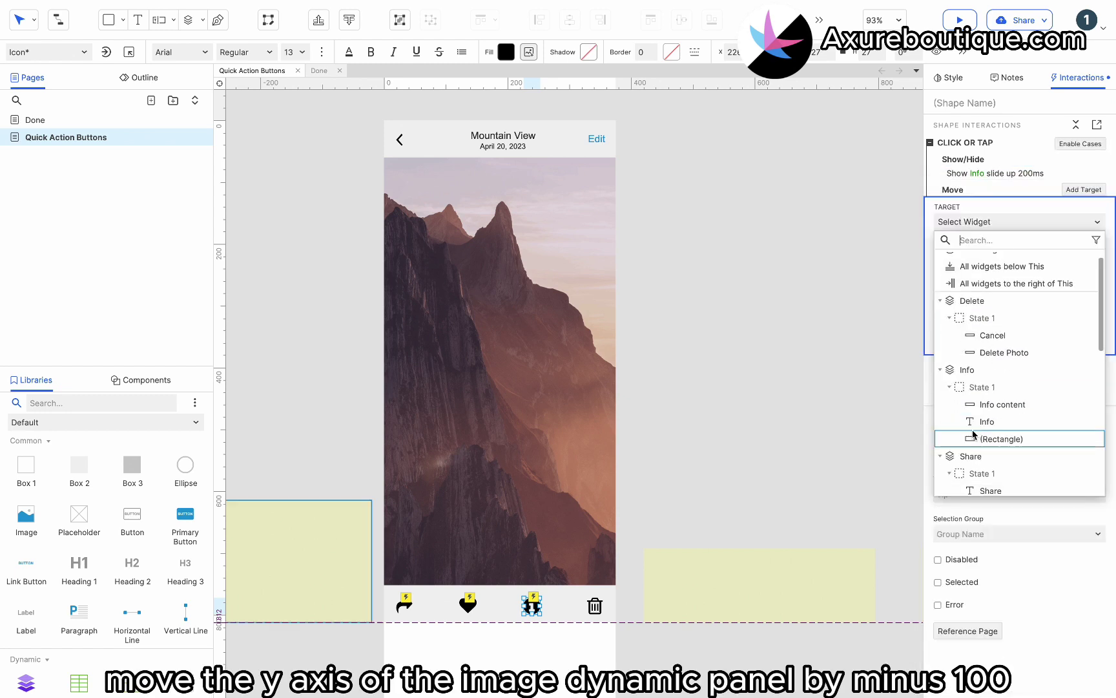
{"action": "scroll", "coordinate": [984, 388], "scroll_direction": "down", "scroll_amount": 5}
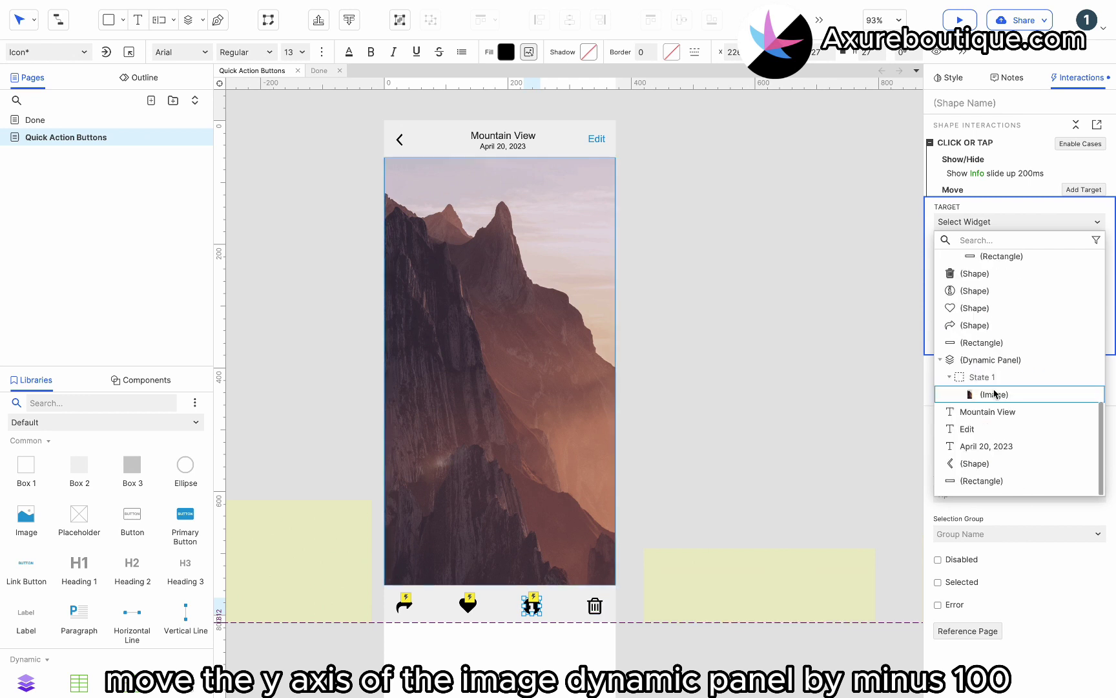
{"action": "left_click", "coordinate": [995, 359]}
{"action": "left_click", "coordinate": [999, 275]}
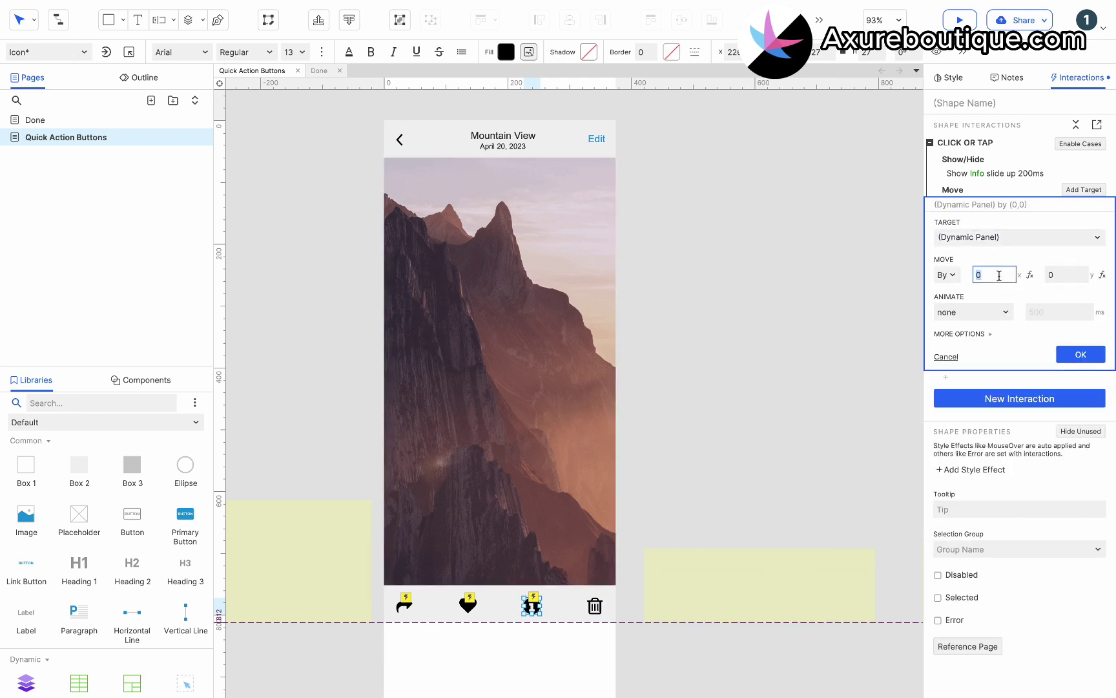
{"action": "left_click", "coordinate": [1058, 275]}
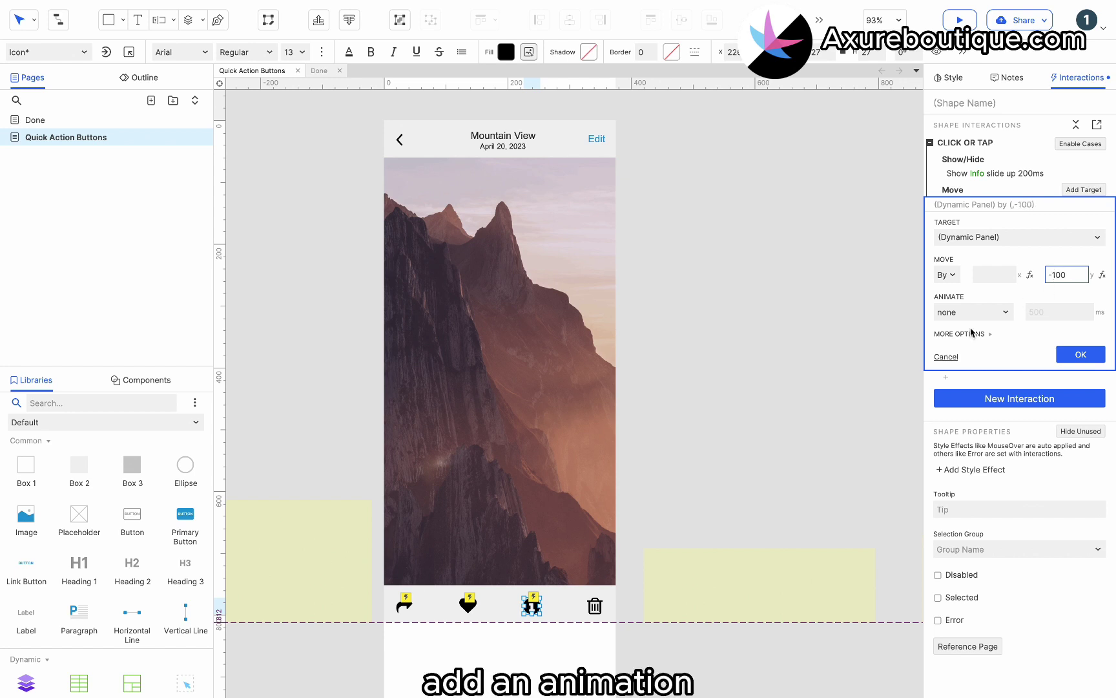
- Animate the image panel's Move action as linear over 200 ms
{"action": "left_click", "coordinate": [966, 314]}
{"action": "left_click", "coordinate": [955, 363]}
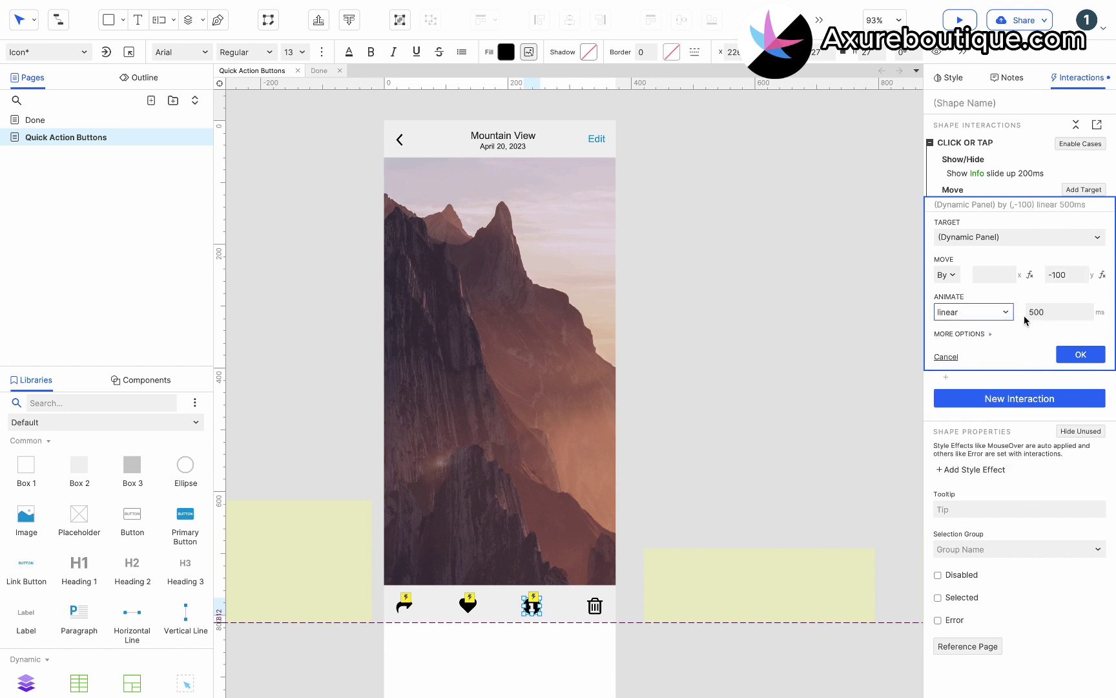
{"action": "left_click", "coordinate": [1038, 311]}
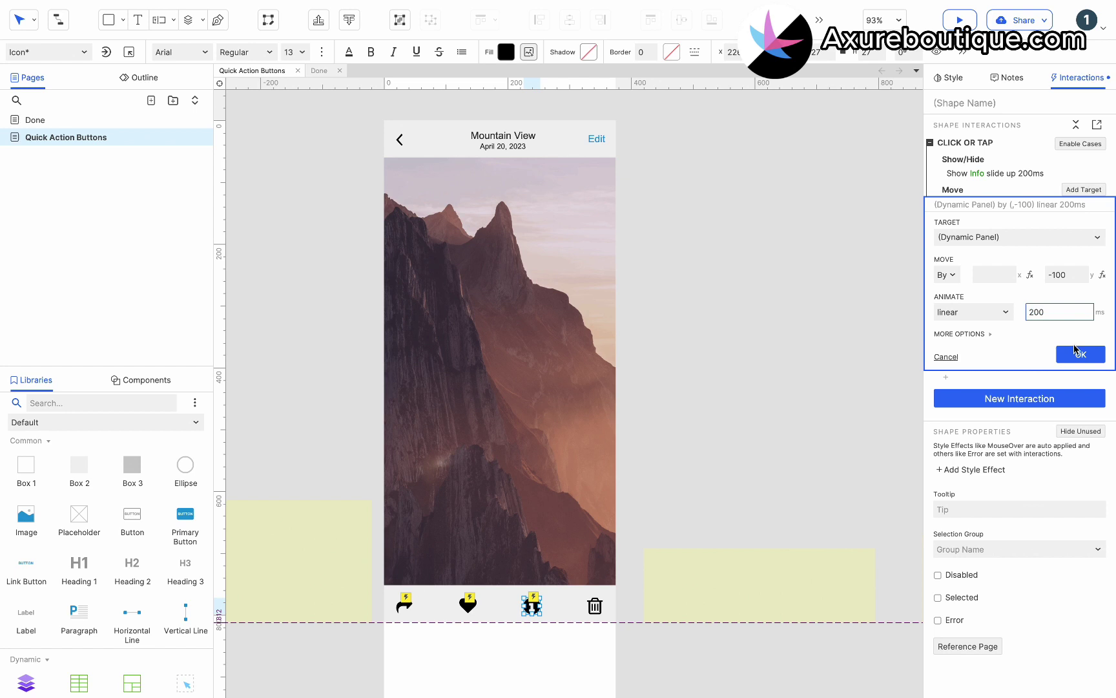
{"action": "type", "text": "200"}
{"action": "left_click", "coordinate": [1075, 349]}
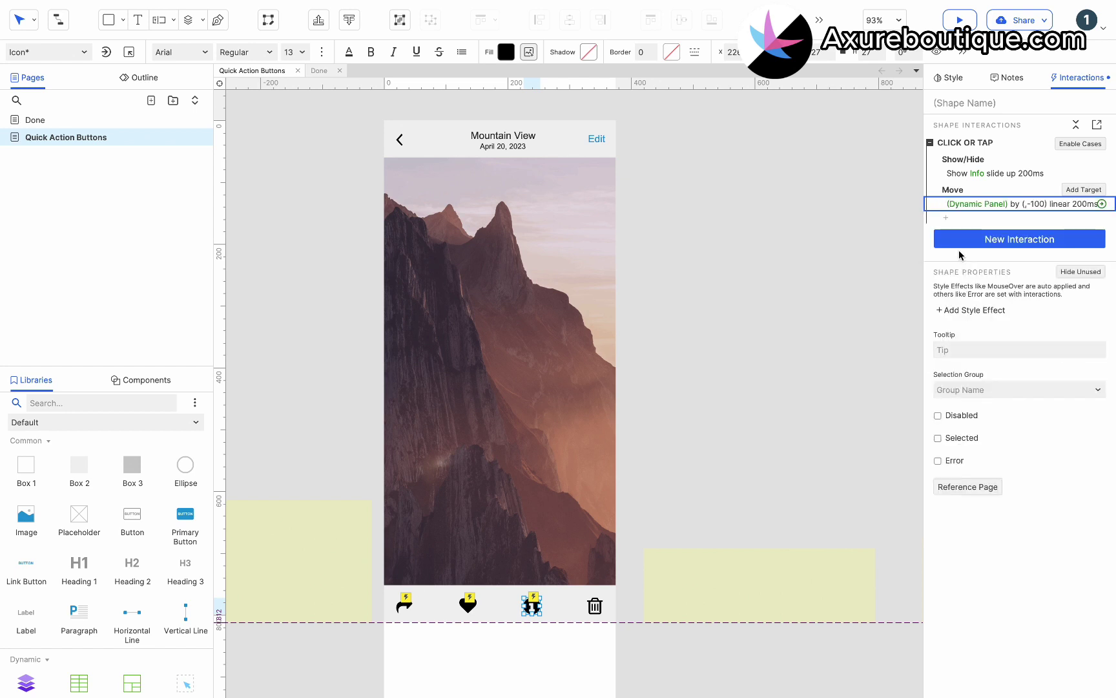
- Add a Set Selected/Checked action setting the image dynamic panel to true, and condition the case on is selected of This equals false
{"action": "left_click", "coordinate": [953, 220]}
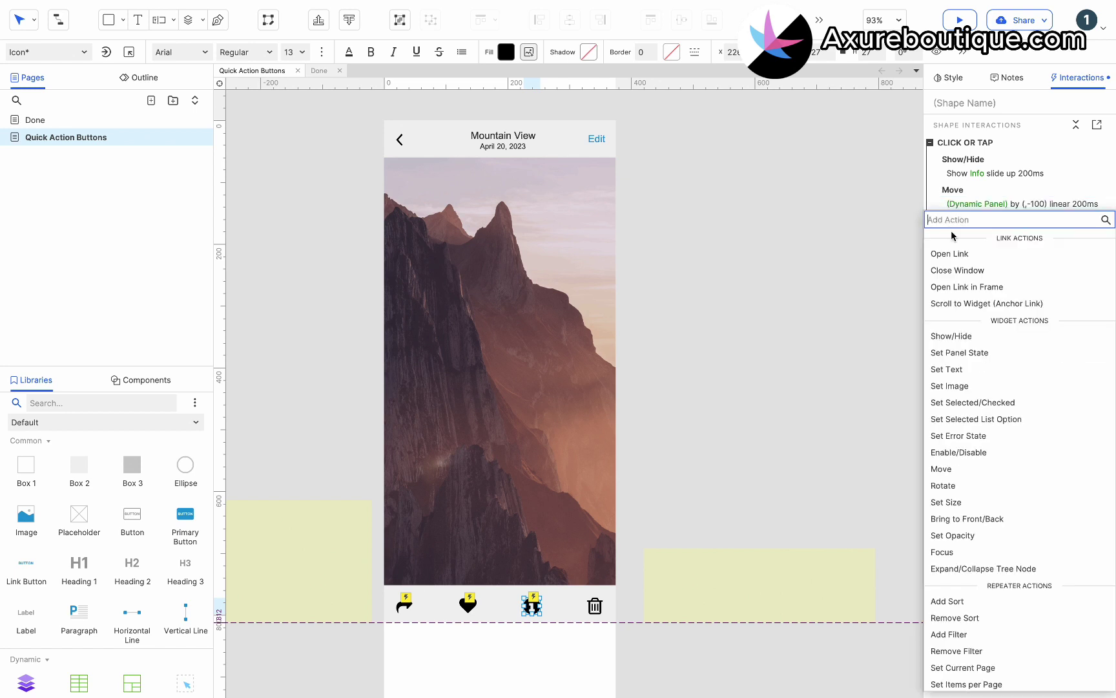
{"action": "left_click", "coordinate": [972, 402]}
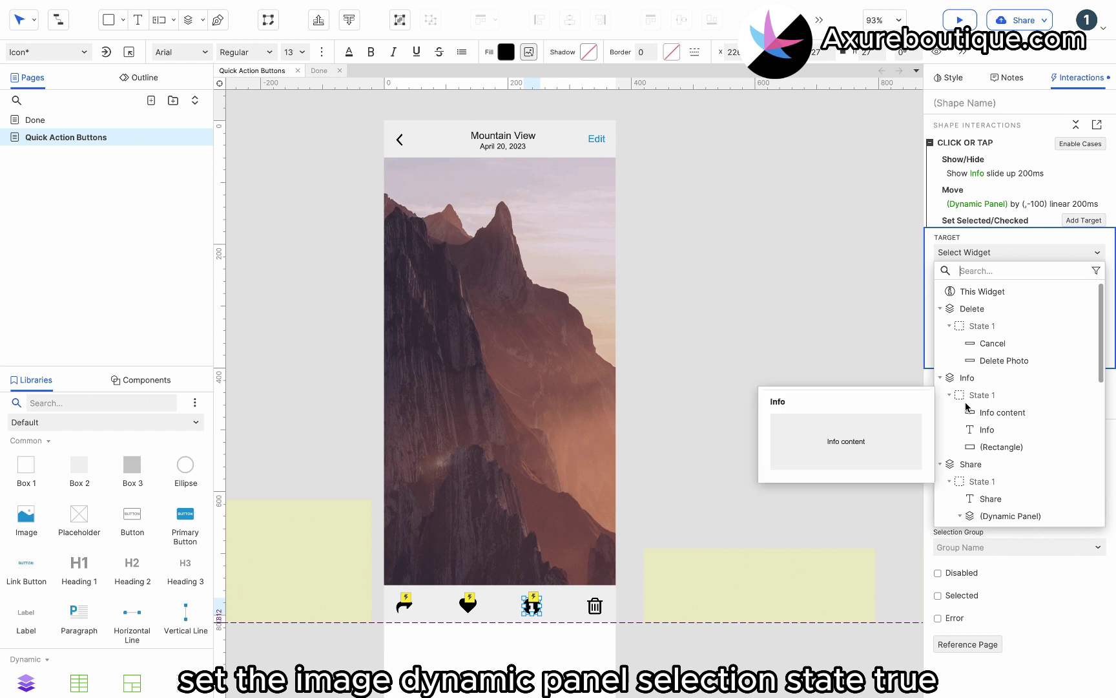
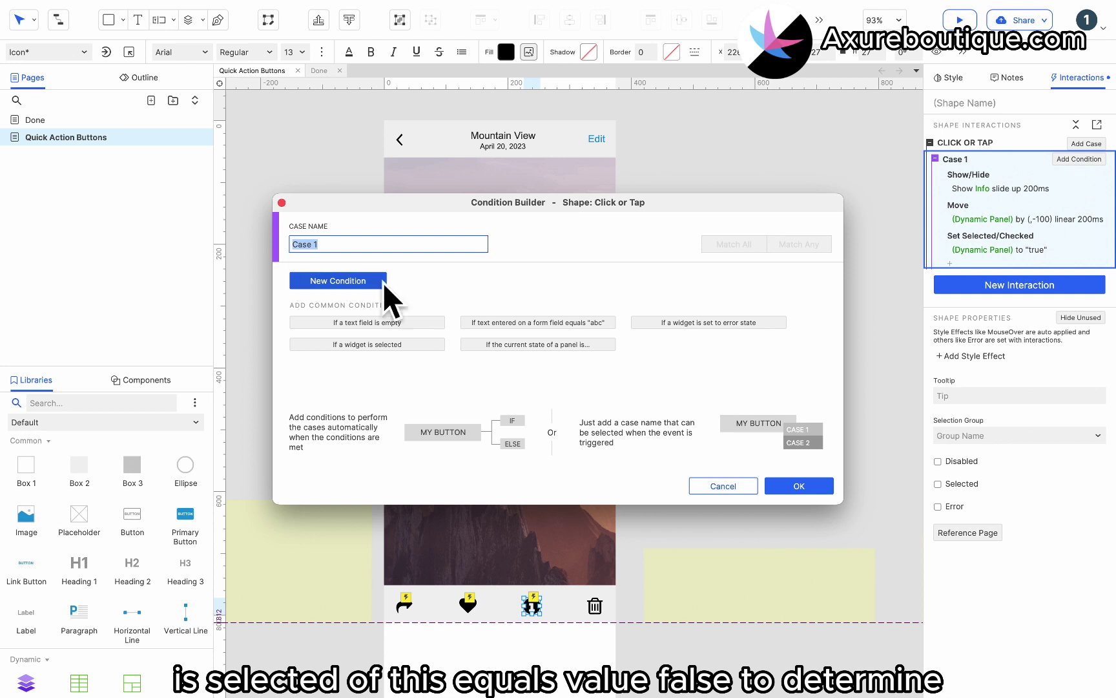
{"action": "left_click", "coordinate": [378, 281]}
{"action": "left_click", "coordinate": [378, 280]}
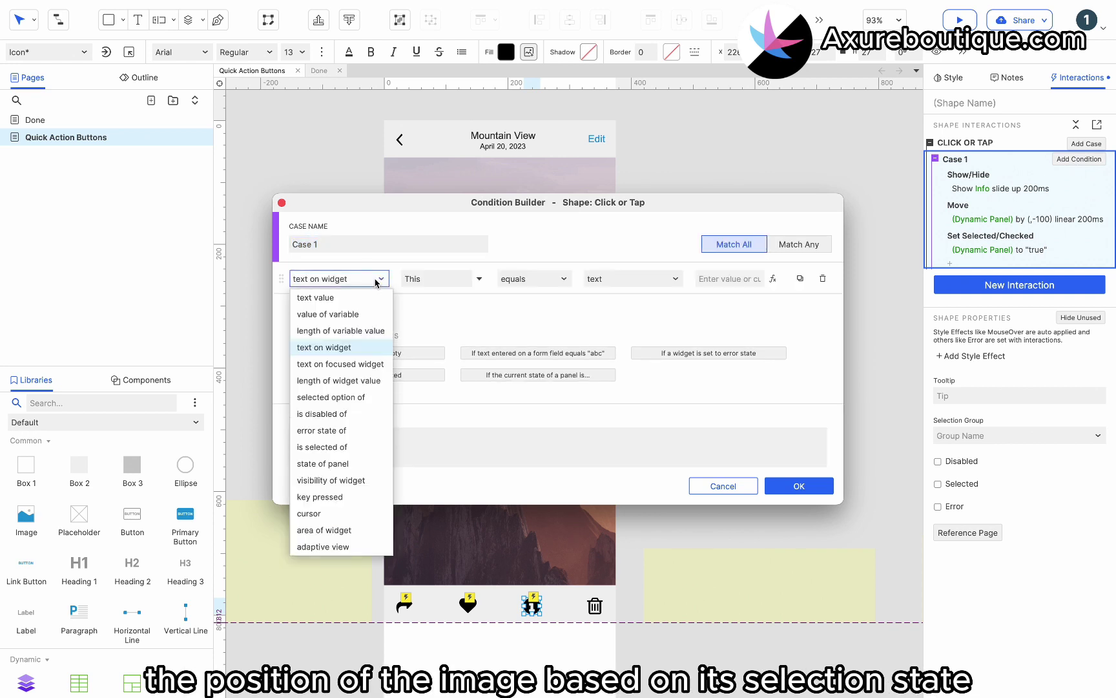
{"action": "left_click", "coordinate": [326, 447]}
{"action": "left_click", "coordinate": [735, 283]}
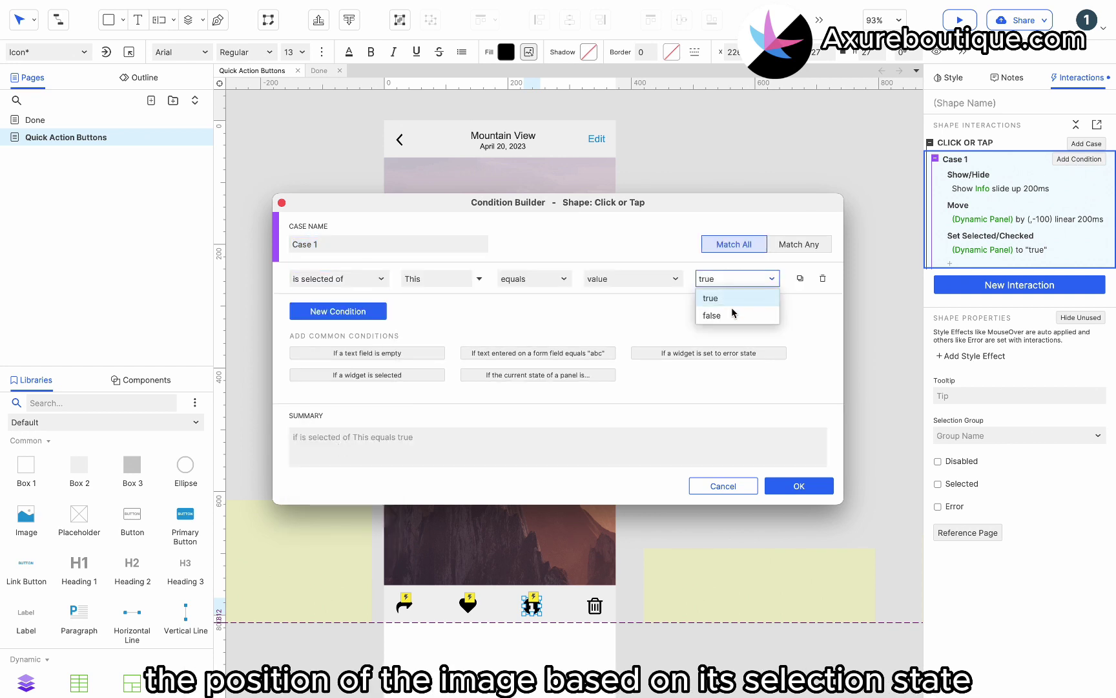
{"action": "left_click", "coordinate": [723, 316]}
{"action": "left_click", "coordinate": [795, 486]}
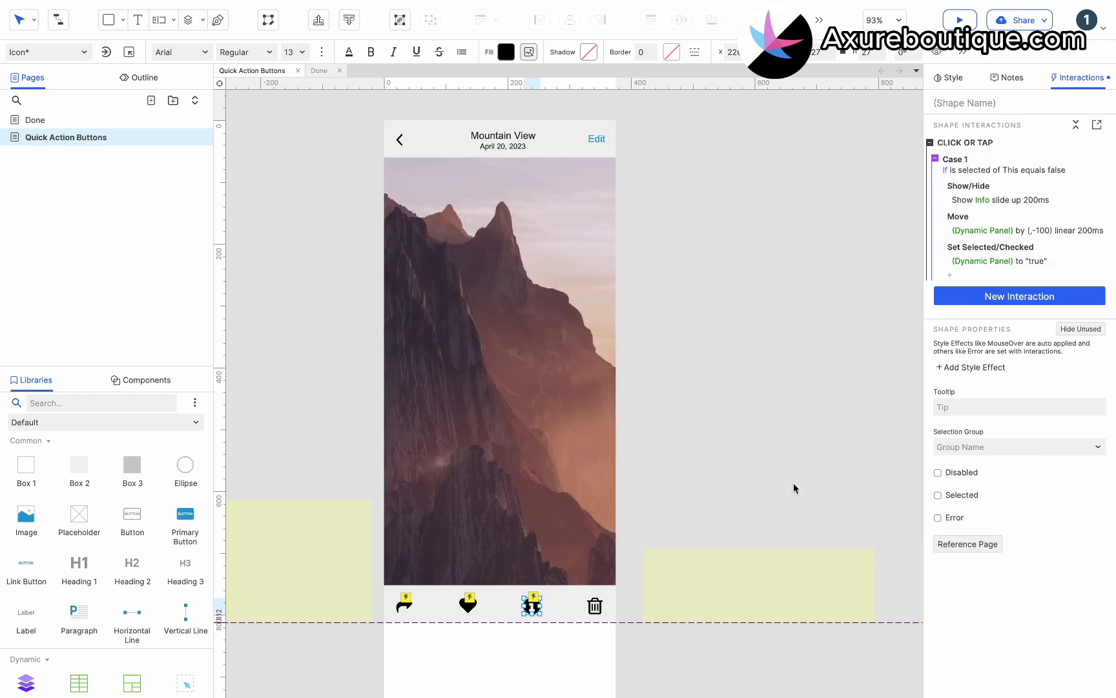
- Add a Swiped Down event without actions to the image dynamic panel
{"action": "left_click", "coordinate": [577, 433]}
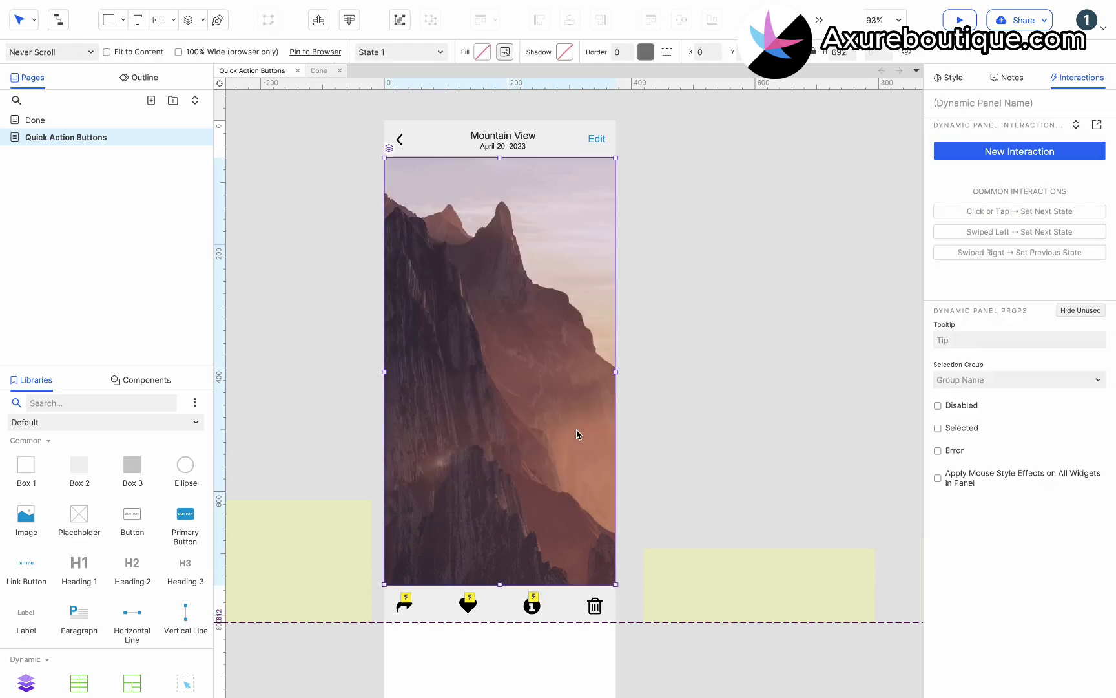
{"action": "left_click", "coordinate": [968, 162]}
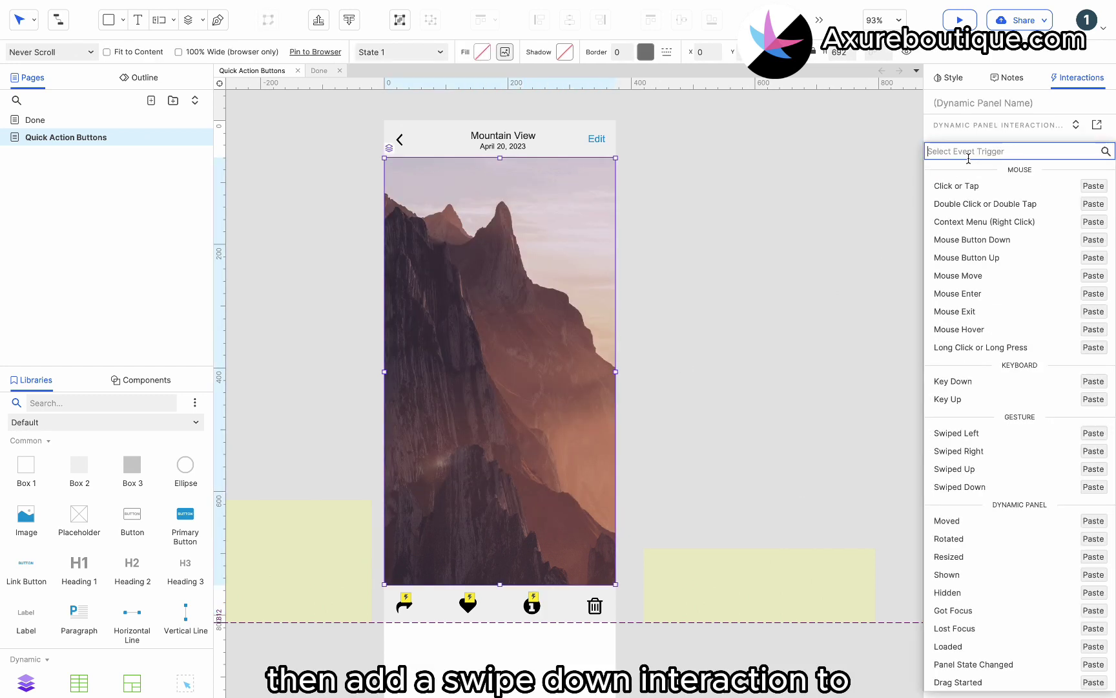
{"action": "left_click", "coordinate": [975, 486]}
{"action": "key", "text": "Escape"}
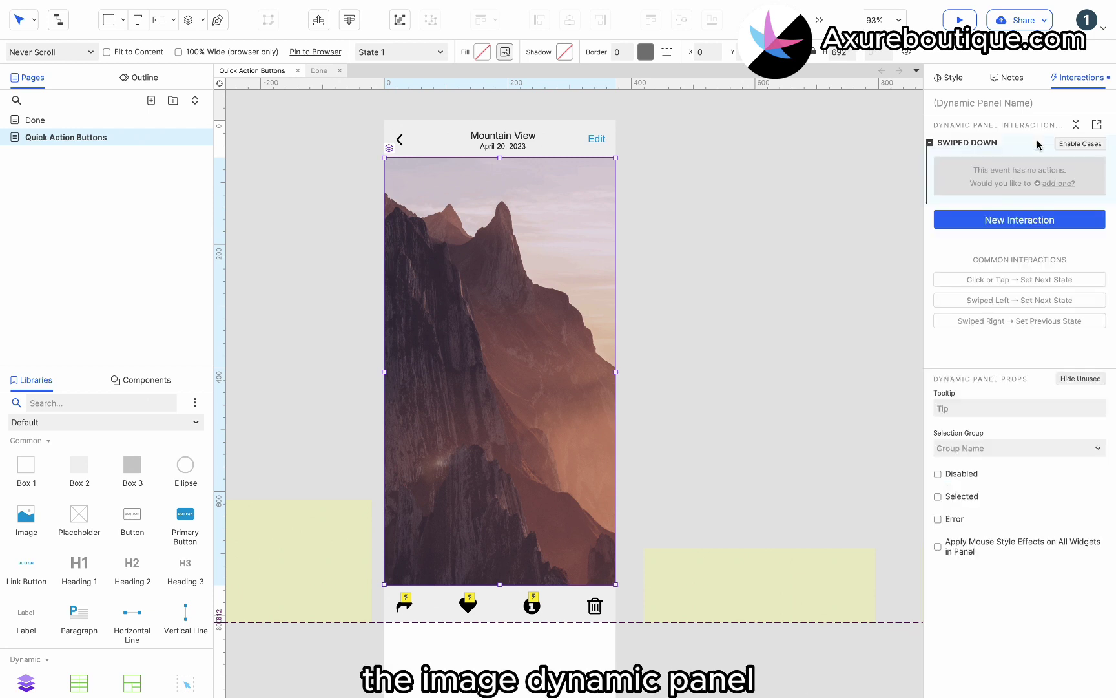
- Enable cases on the Swiped Down event and condition Case 1 on is selected of This equals true
{"action": "left_click", "coordinate": [1071, 157]}
{"action": "left_click", "coordinate": [1069, 159]}
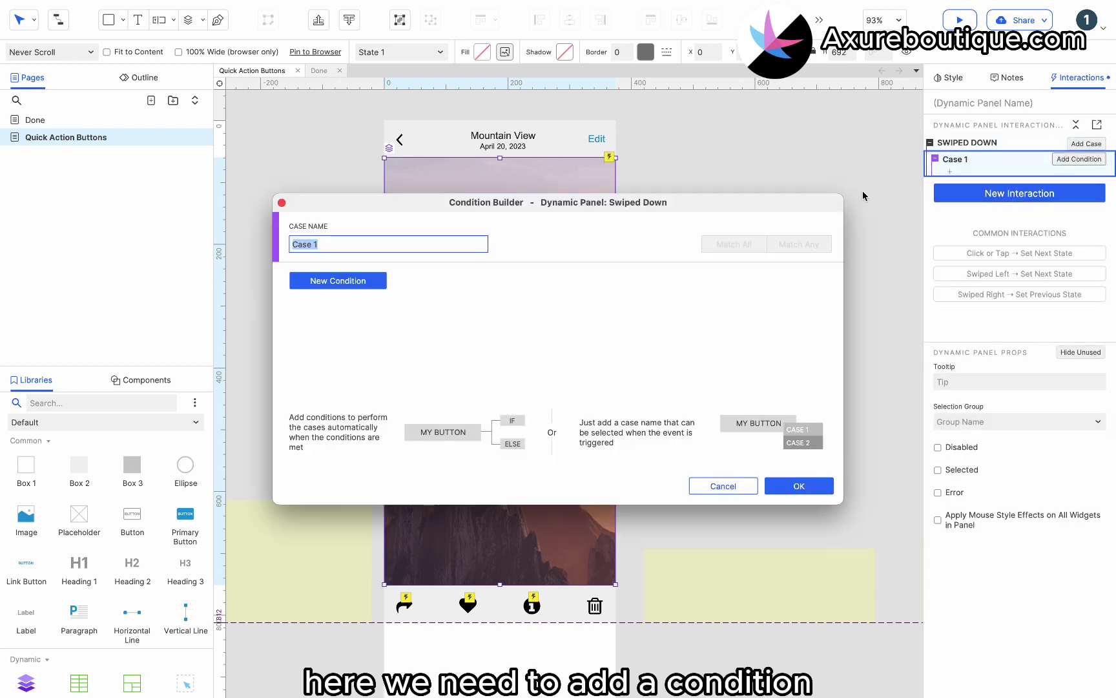
{"action": "left_click", "coordinate": [381, 282]}
{"action": "left_click", "coordinate": [370, 279]}
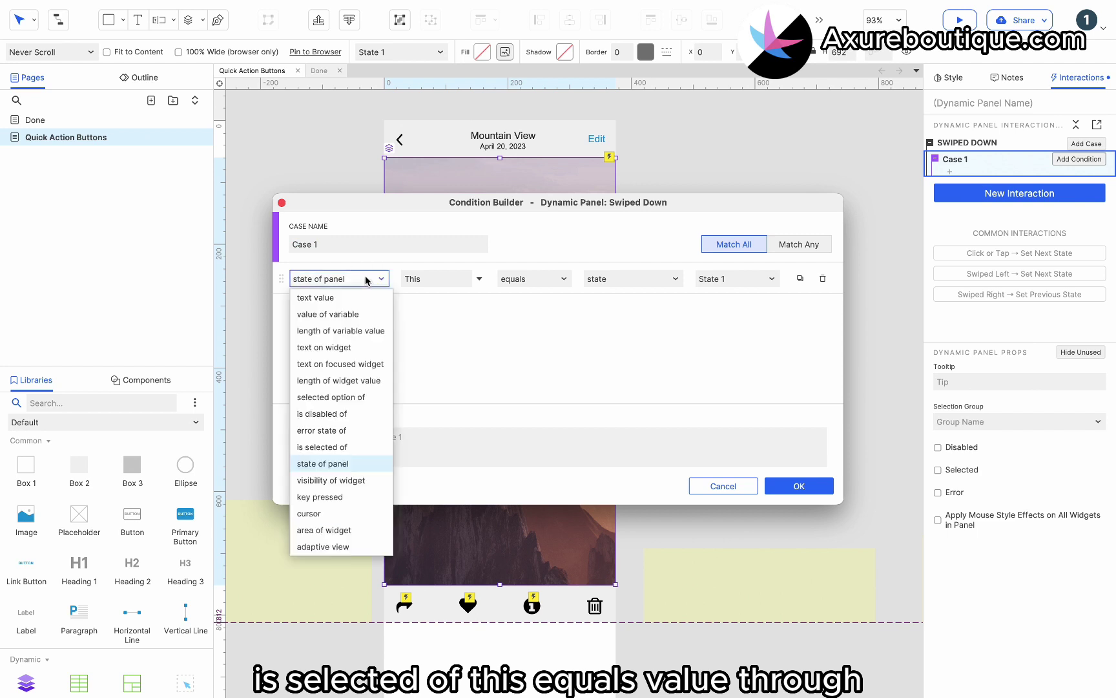
{"action": "left_click", "coordinate": [323, 447]}
{"action": "left_click", "coordinate": [706, 280]}
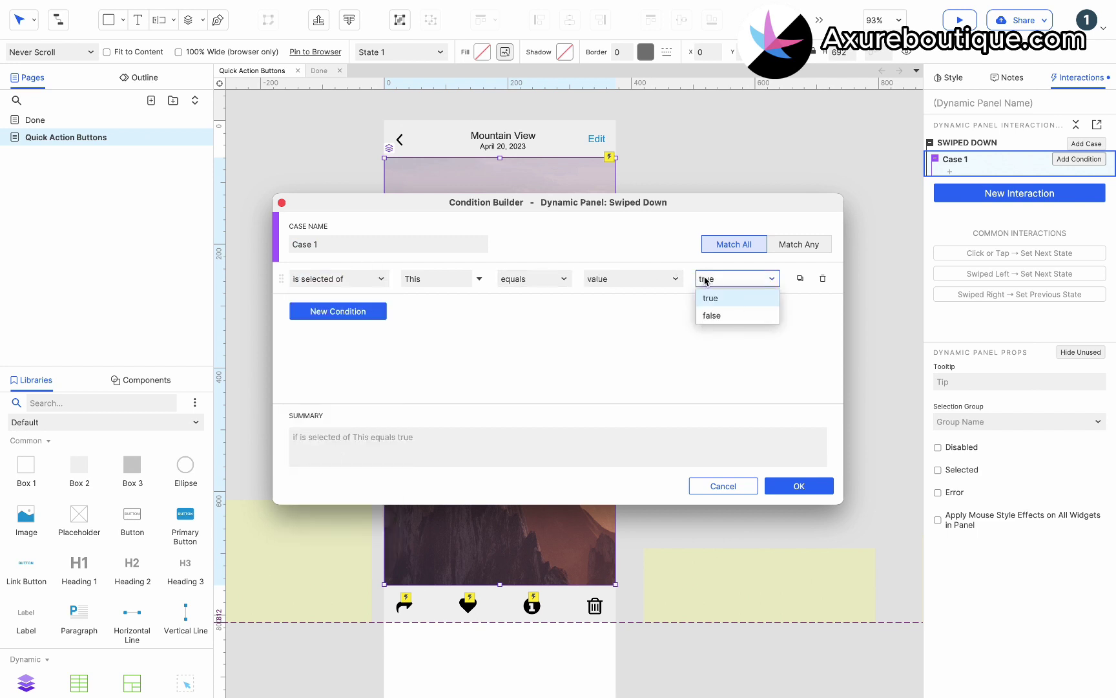
{"action": "left_click", "coordinate": [715, 300]}
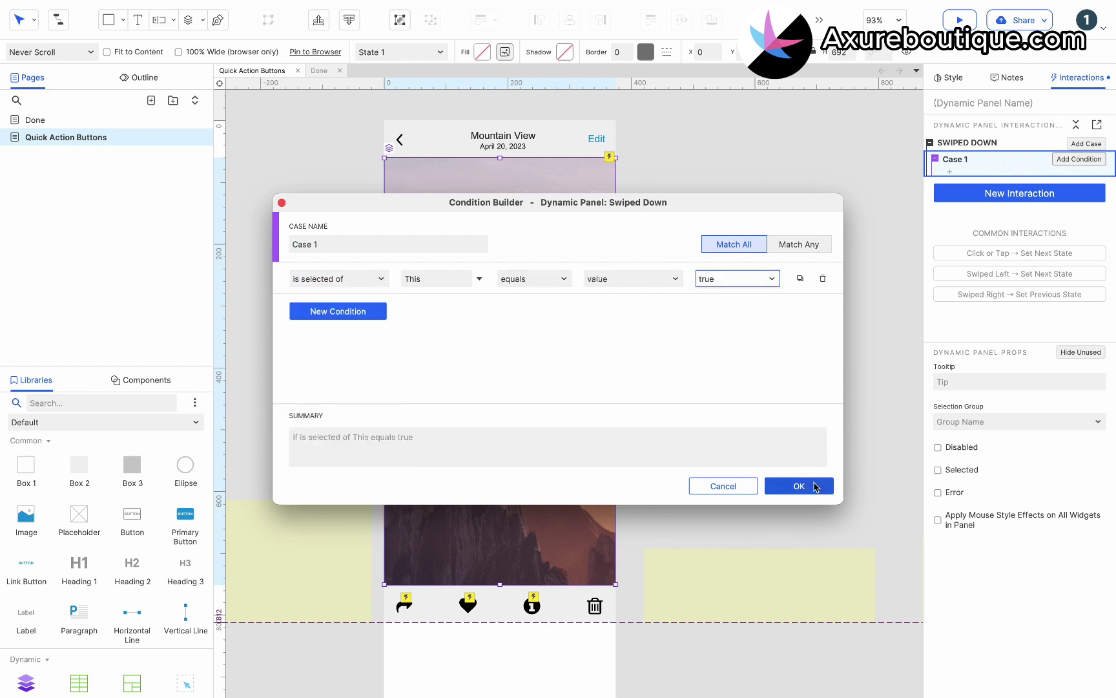
{"action": "left_click", "coordinate": [815, 486]}
- Add a Move action to the Swiped Down case moving this panel by 100 on y, with x blank, linear over 200 ms
{"action": "left_click", "coordinate": [952, 182]}
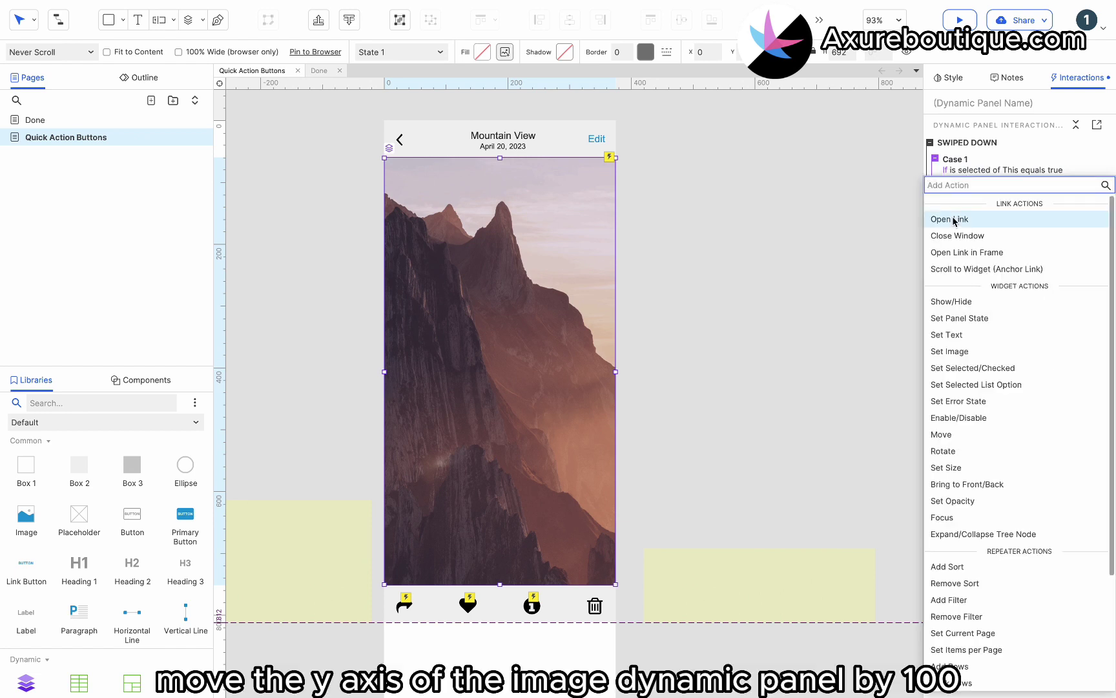
{"action": "left_click", "coordinate": [941, 434]}
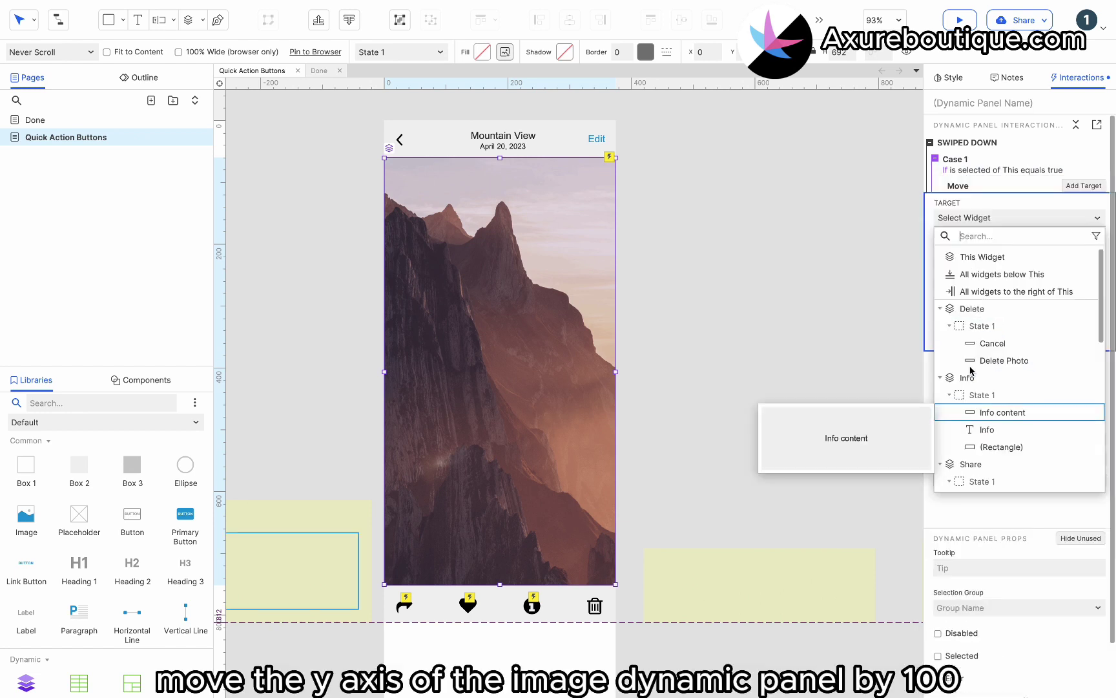
{"action": "left_click", "coordinate": [990, 258]}
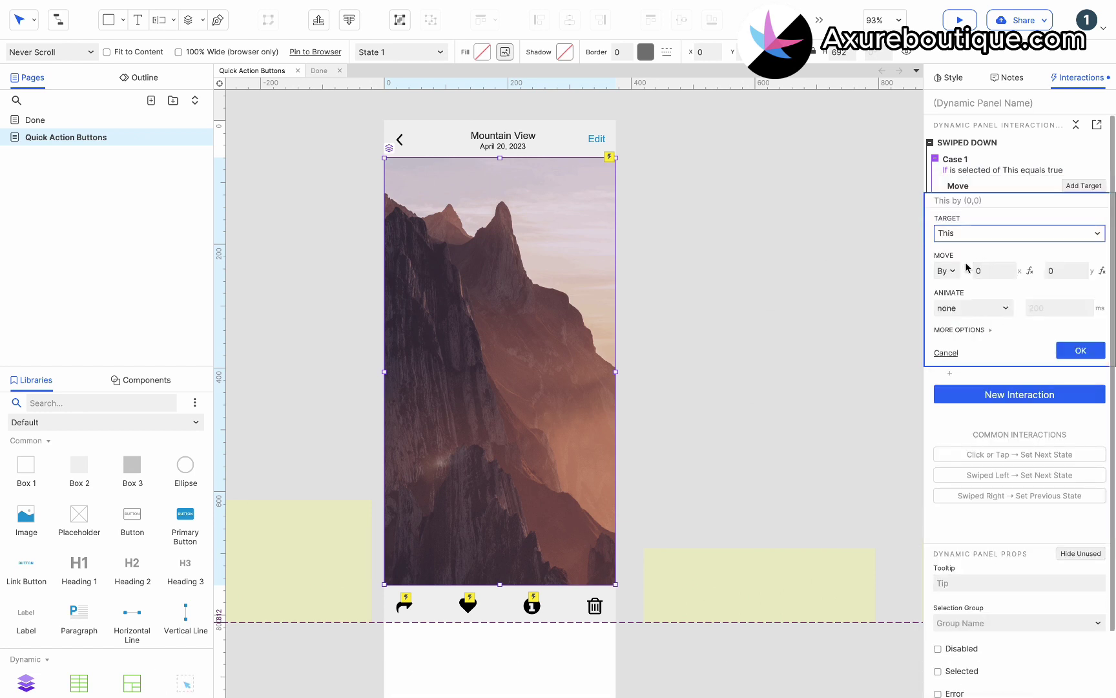
{"action": "left_click", "coordinate": [994, 267]}
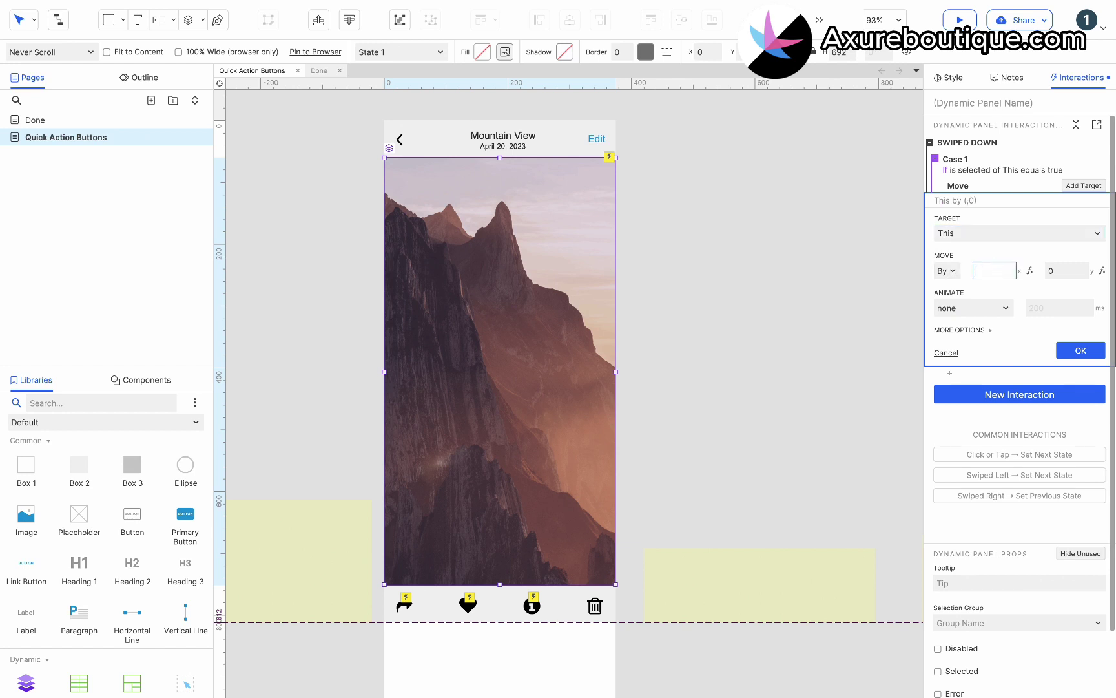
{"action": "left_click", "coordinate": [1052, 270]}
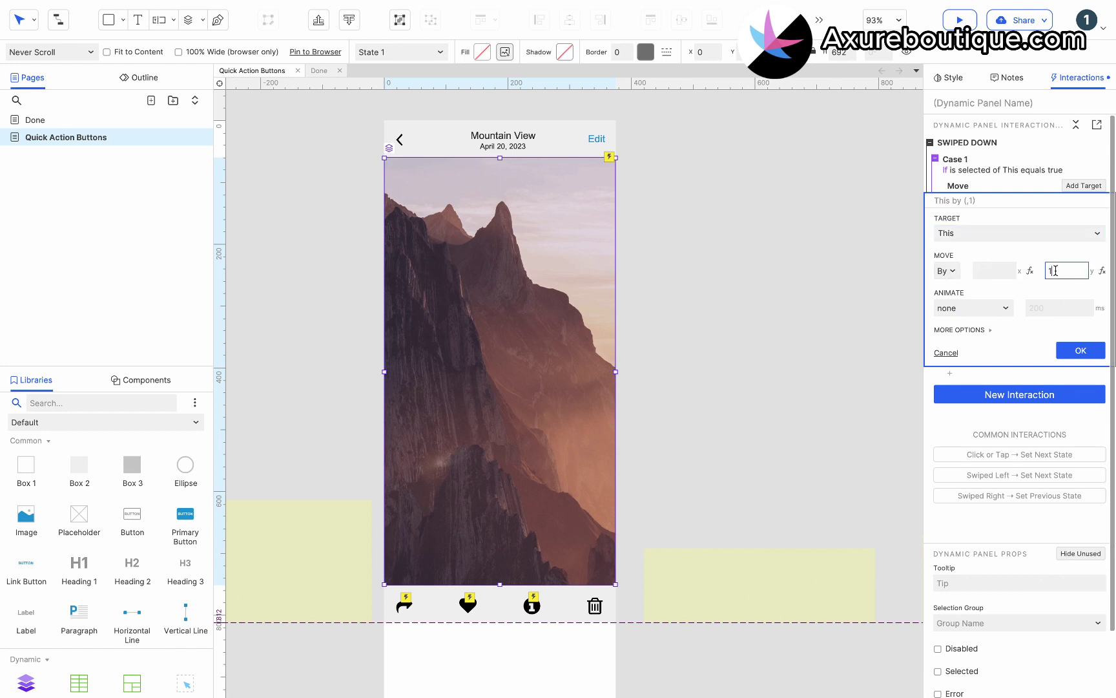
{"action": "left_click", "coordinate": [986, 308]}
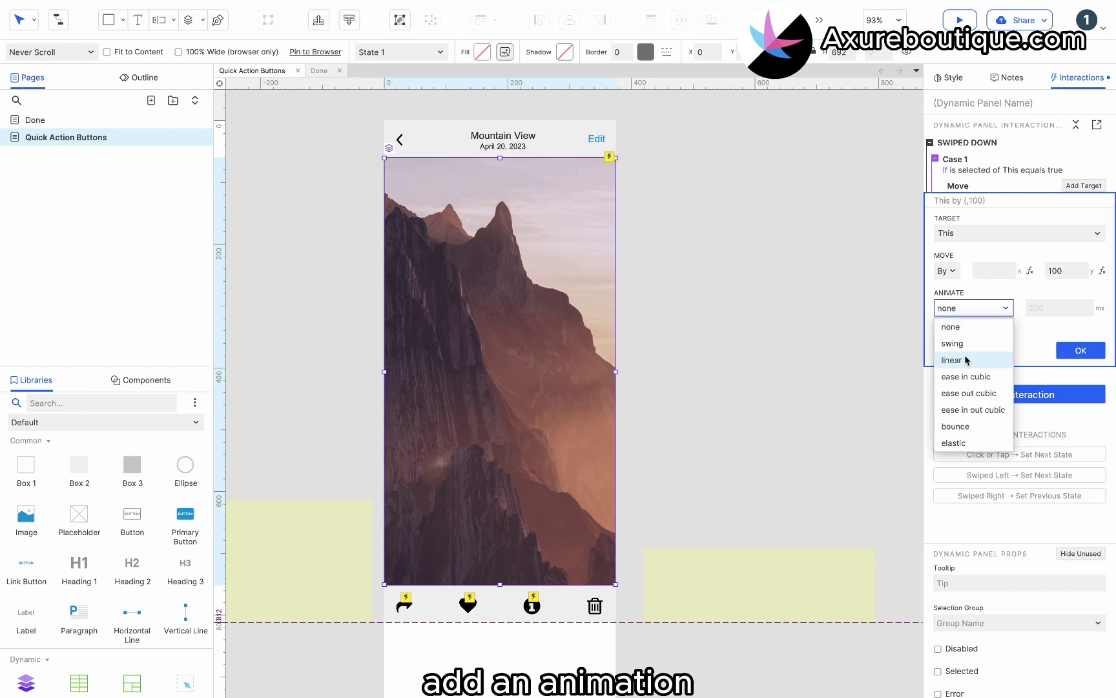
{"action": "left_click", "coordinate": [967, 357]}
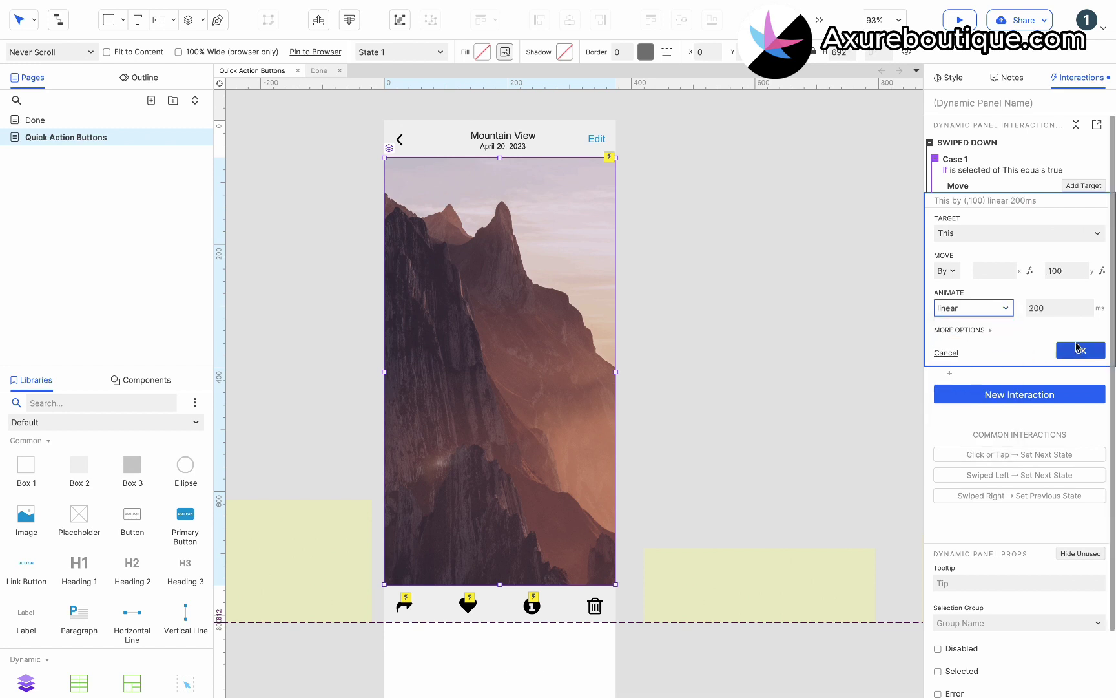
{"action": "left_click", "coordinate": [1078, 349]}
- Add a Show/Hide action to the Swiped Down case that hides the Info panel with a slide down animation over 200 ms
{"action": "left_click", "coordinate": [952, 214]}
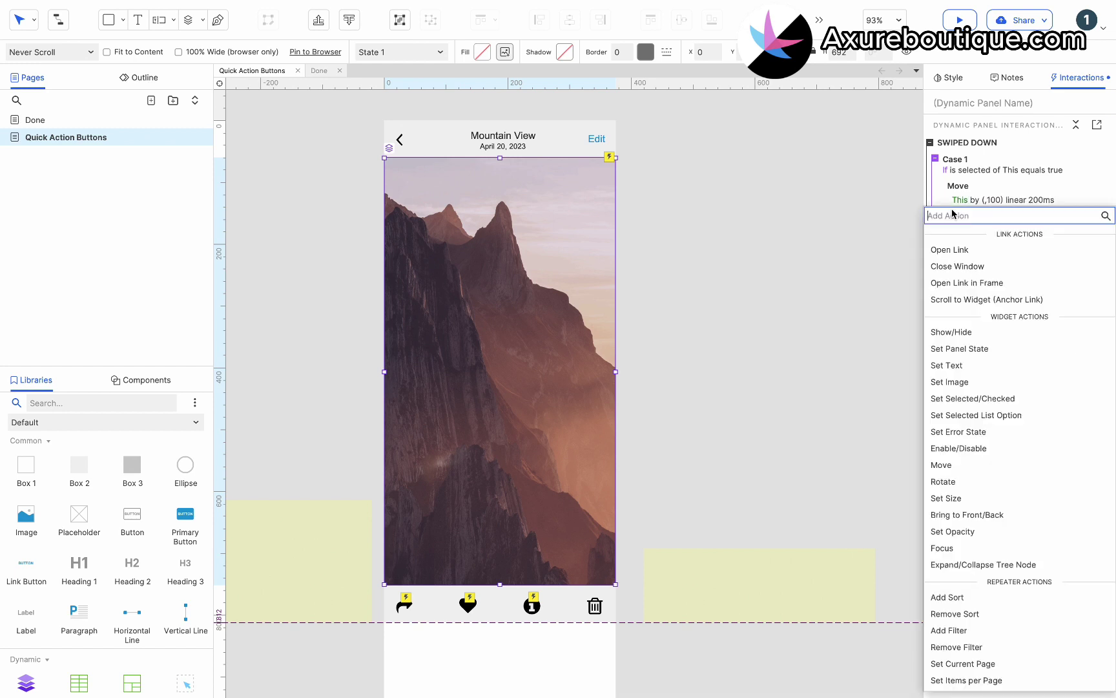
{"action": "left_click", "coordinate": [954, 329]}
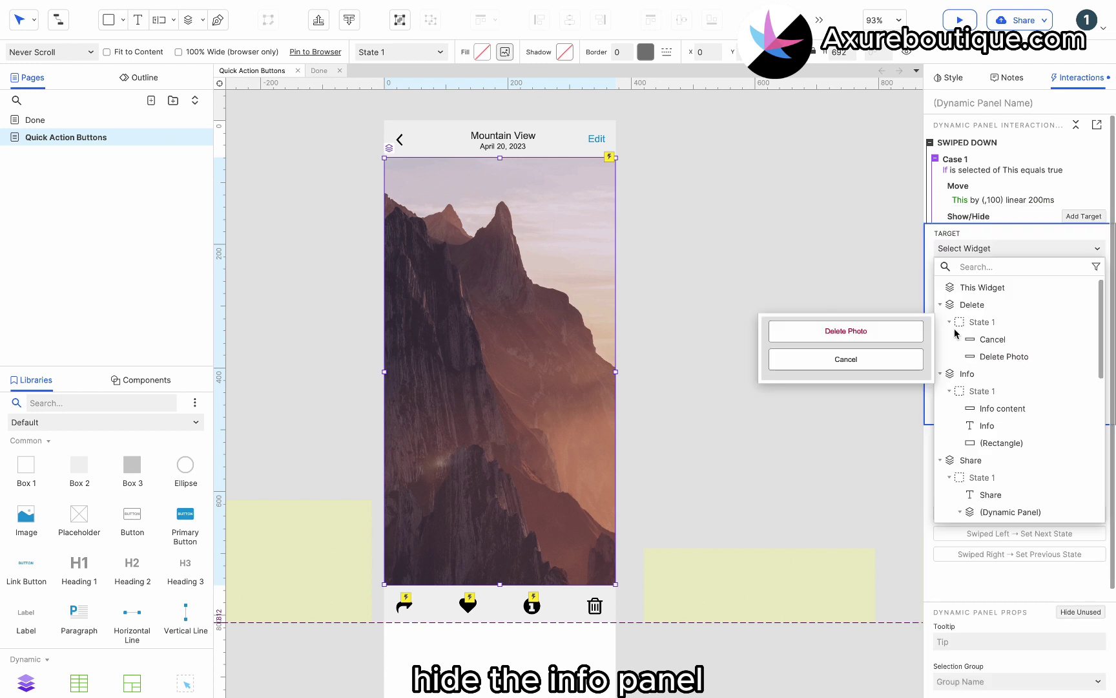
{"action": "left_click", "coordinate": [962, 374]}
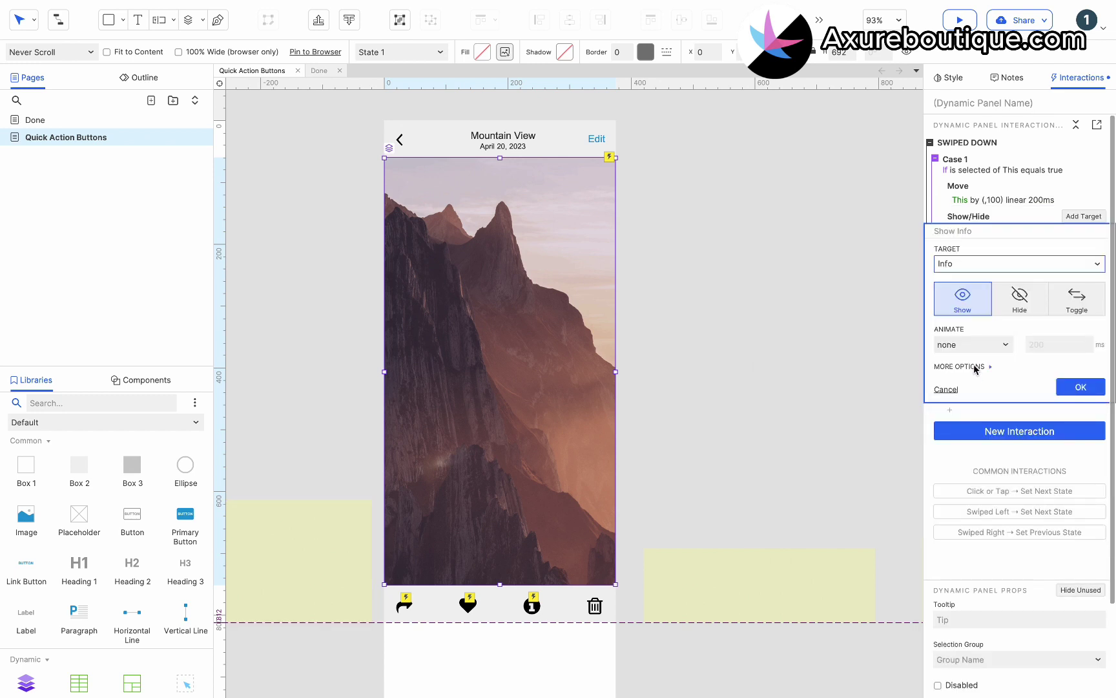
{"action": "left_click", "coordinate": [1026, 304]}
{"action": "left_click", "coordinate": [988, 345]}
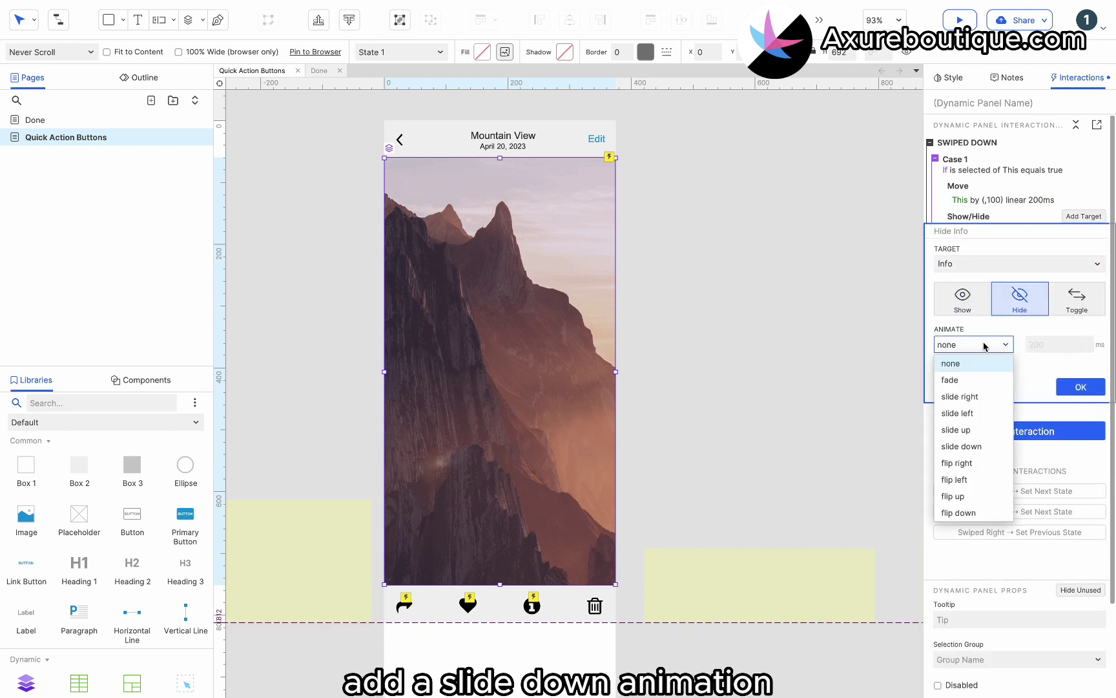
{"action": "left_click", "coordinate": [970, 445]}
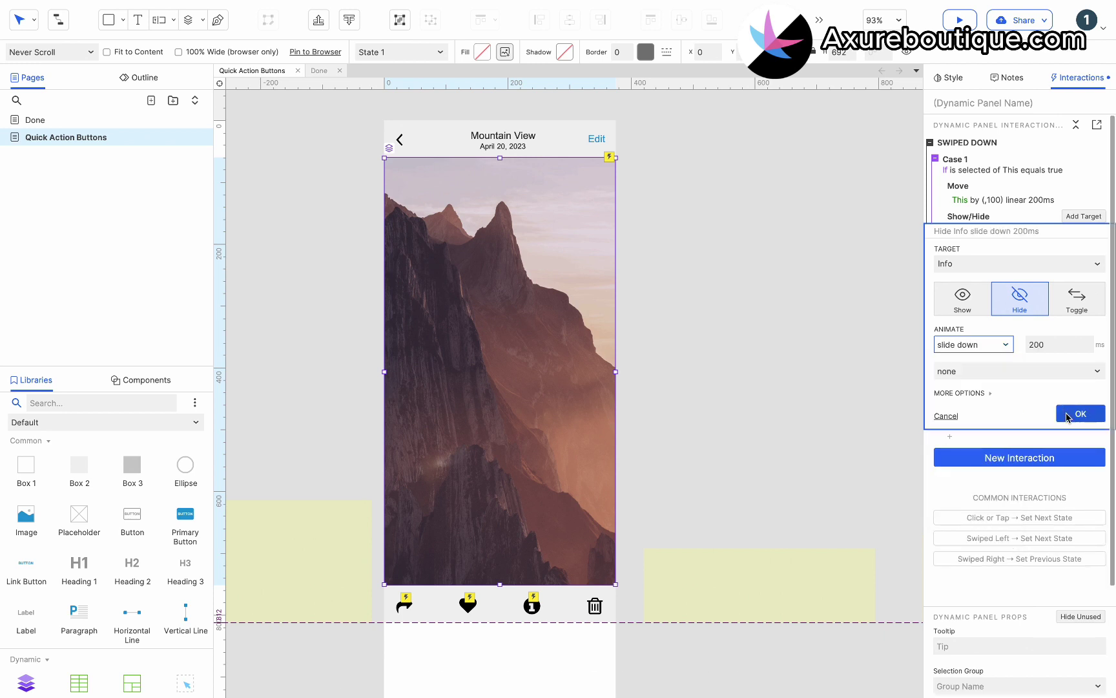
{"action": "left_click", "coordinate": [1068, 416]}
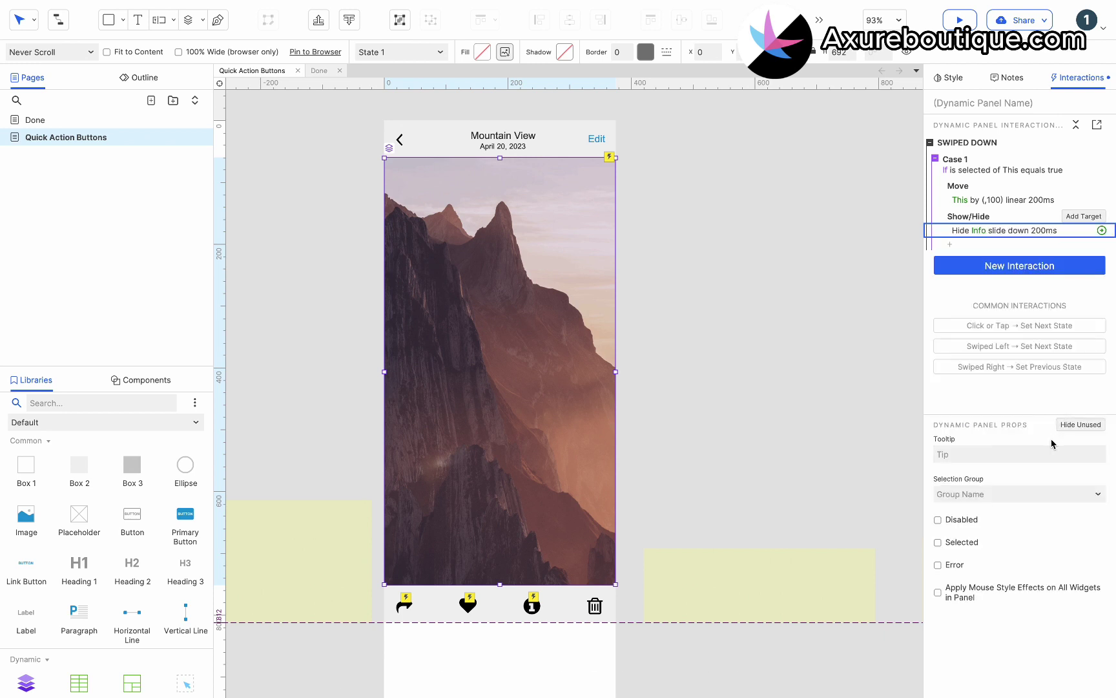
- Add a Set Selected/Checked action to the Swiped Down case setting this panel's value to false
{"action": "left_click", "coordinate": [954, 243]}
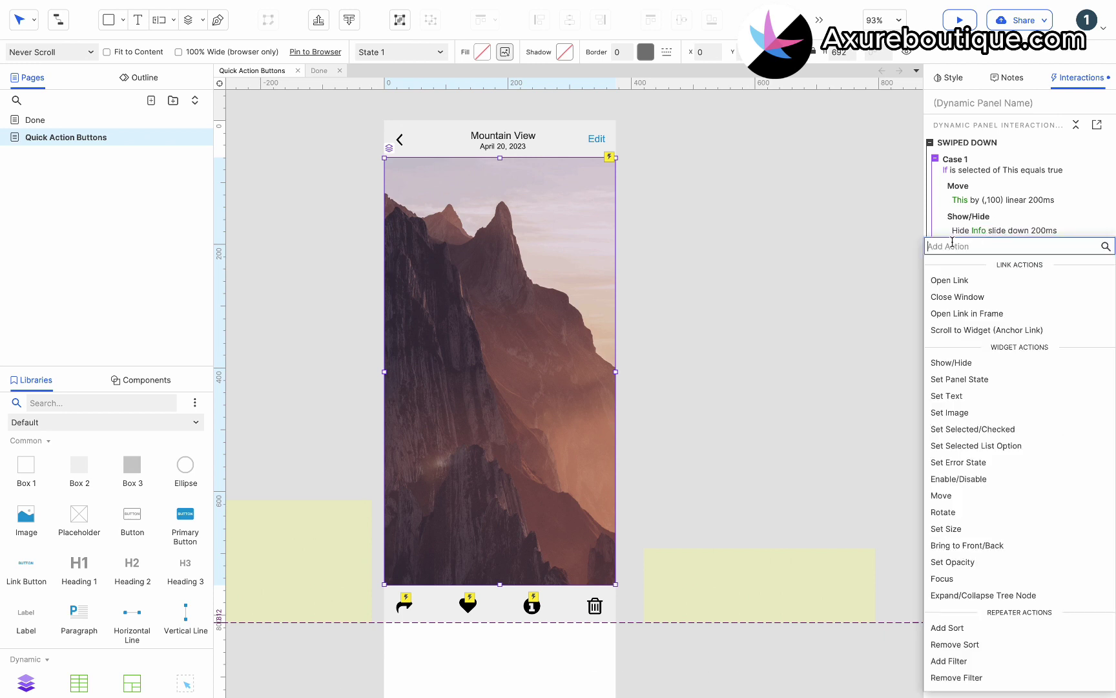
{"action": "left_click", "coordinate": [969, 433]}
{"action": "left_click", "coordinate": [959, 317]}
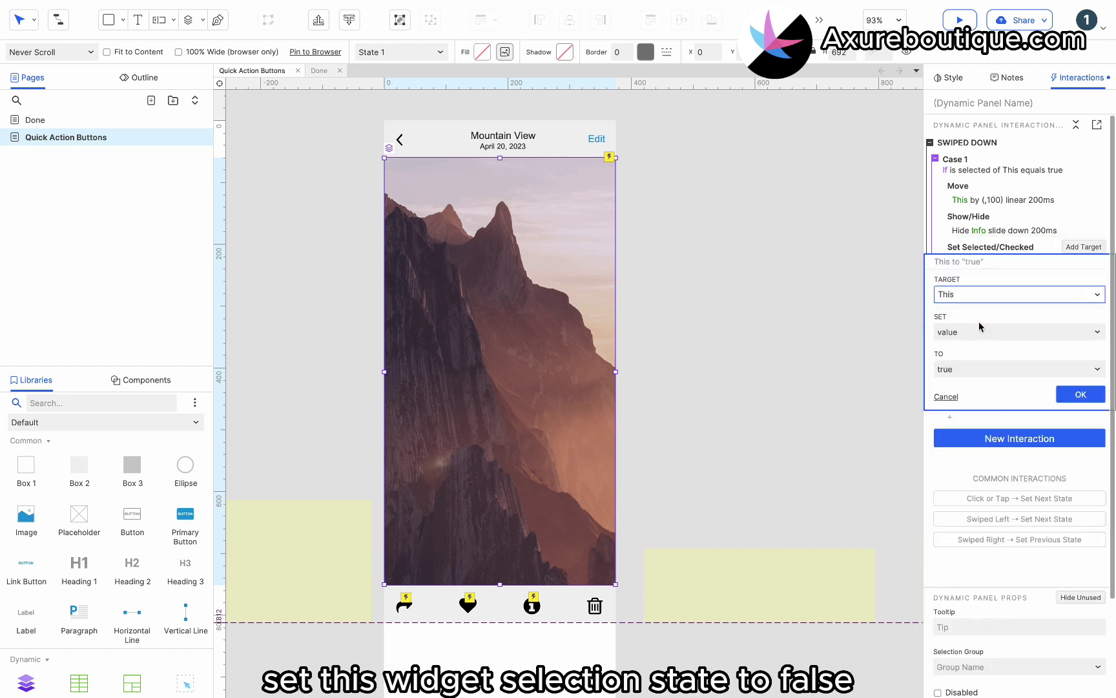
{"action": "left_click", "coordinate": [968, 367]}
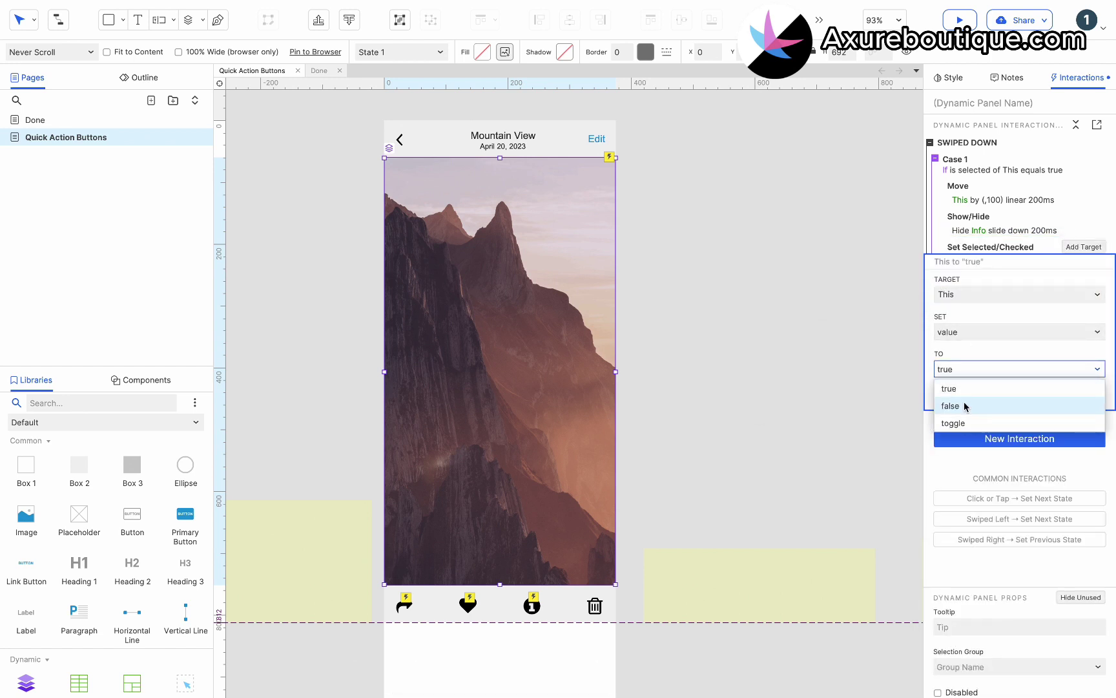
{"action": "left_click", "coordinate": [967, 406]}
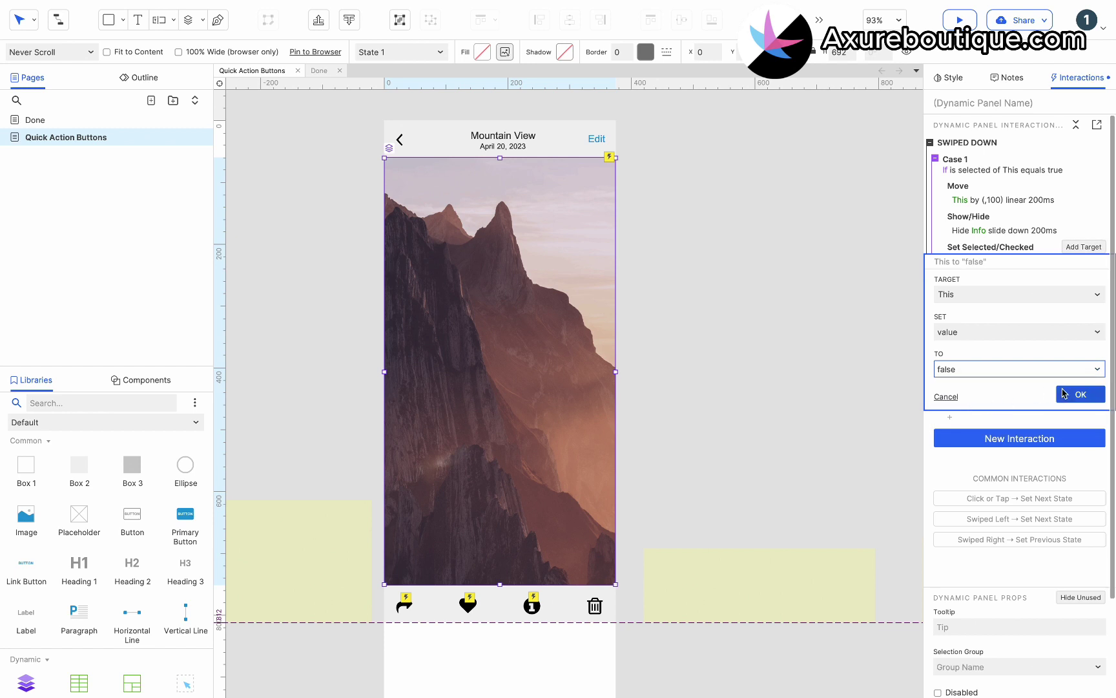
{"action": "left_click", "coordinate": [1072, 393]}
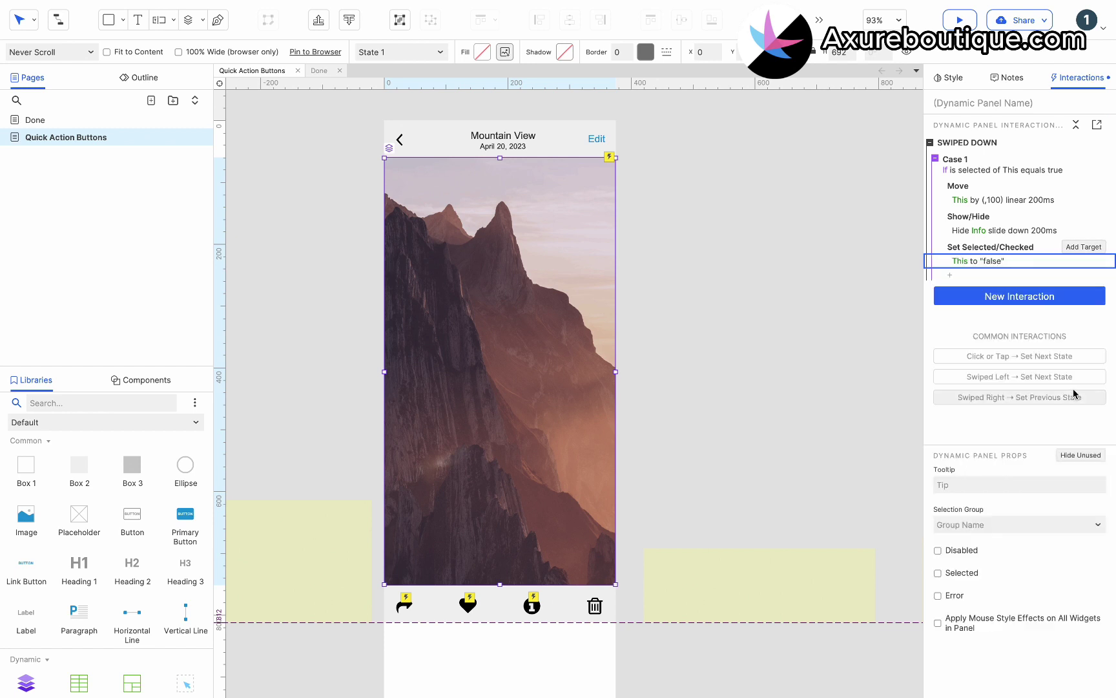
- Add a Swiped Down event to the Info dynamic panel
{"action": "left_click", "coordinate": [531, 605]}
{"action": "left_click", "coordinate": [363, 573]}
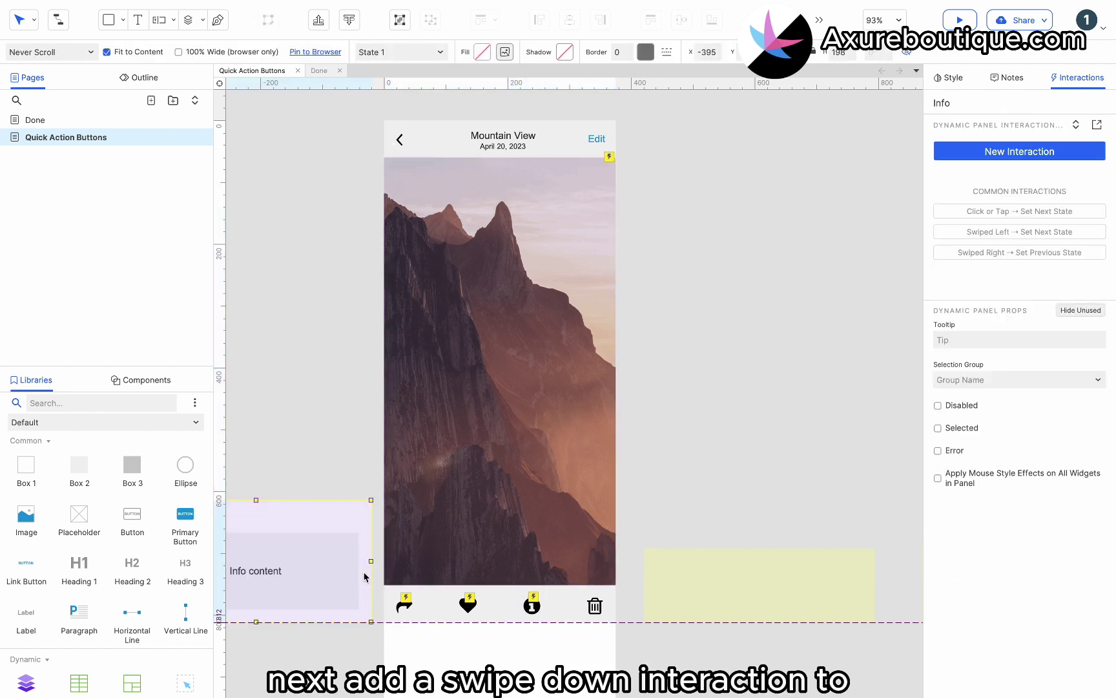
{"action": "left_click", "coordinate": [1018, 151]}
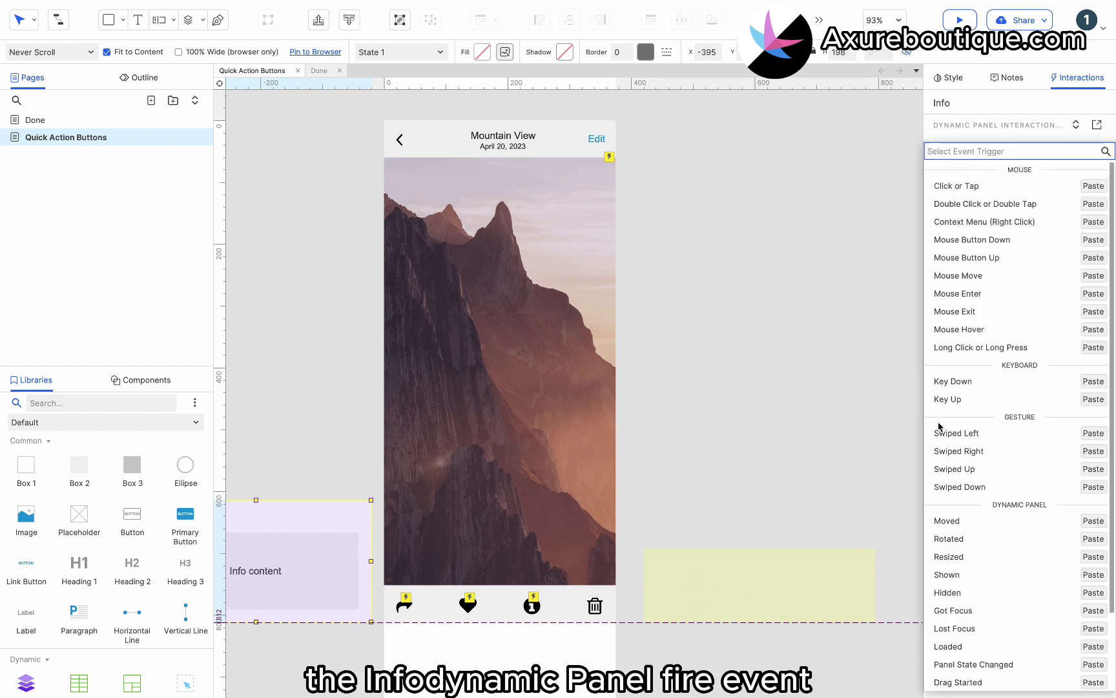
{"action": "left_click", "coordinate": [959, 487]}
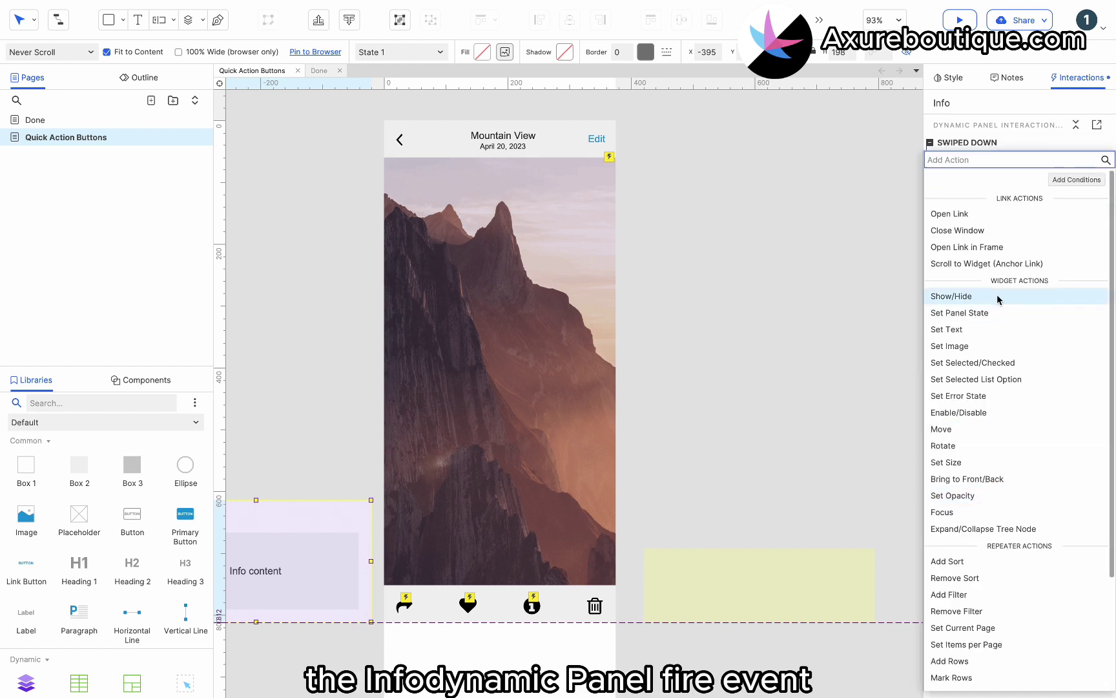
- Add a Fire Event action to the Info panel's Swiped Down event that fires Swiped Down on the image dynamic panel
{"action": "scroll", "coordinate": [994, 388], "scroll_direction": "down", "scroll_amount": 3}
{"action": "left_click", "coordinate": [954, 678]}
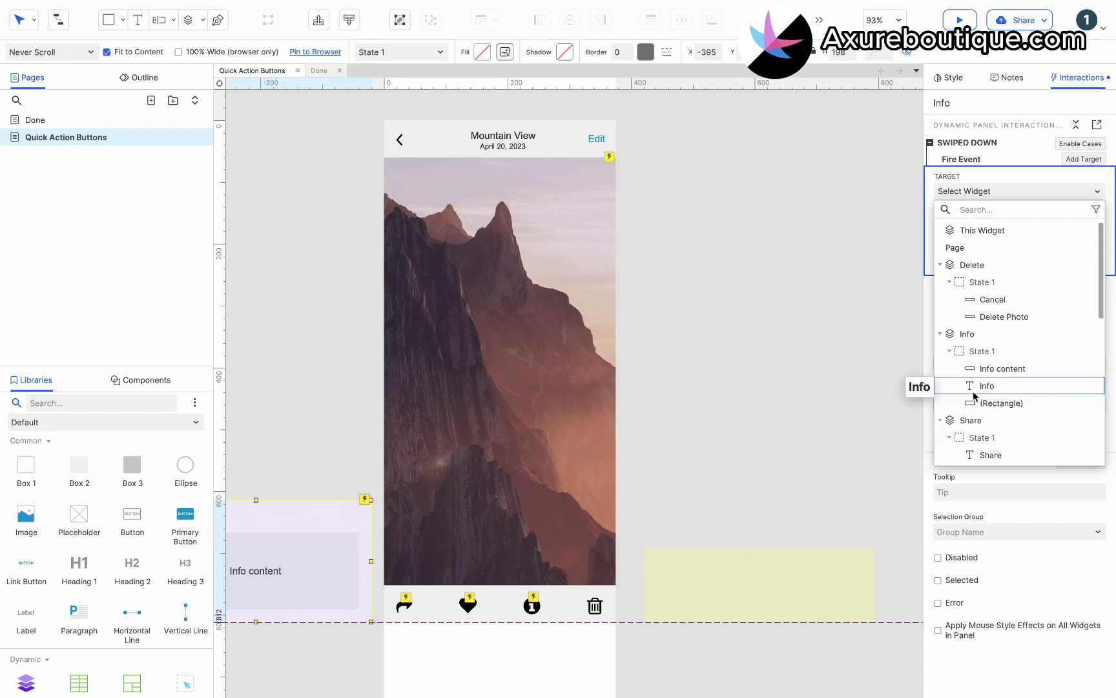
{"action": "scroll", "coordinate": [990, 294], "scroll_direction": "down", "scroll_amount": 6}
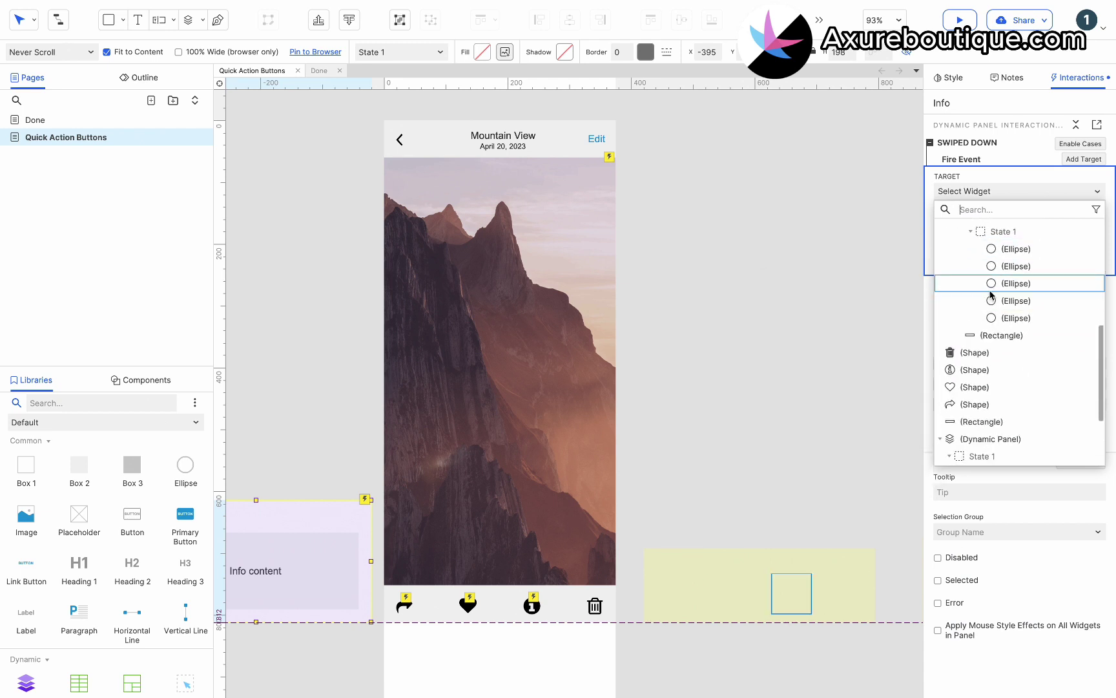
{"action": "scroll", "coordinate": [992, 293], "scroll_direction": "down", "scroll_amount": 3}
{"action": "left_click", "coordinate": [985, 326]}
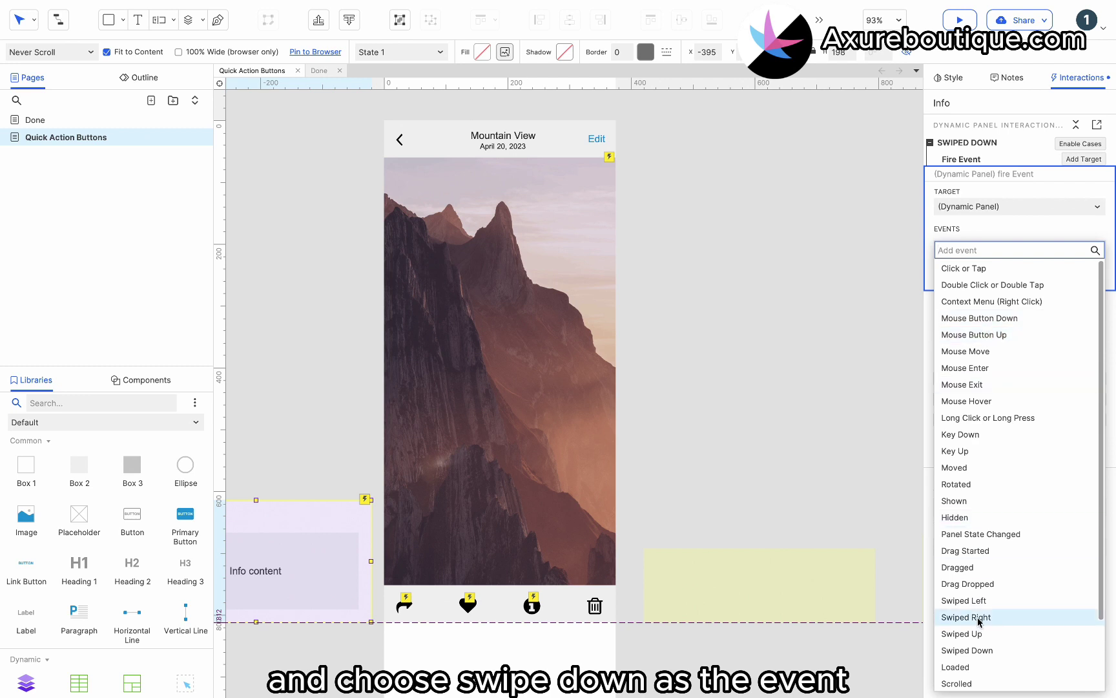
{"action": "left_click", "coordinate": [978, 648]}
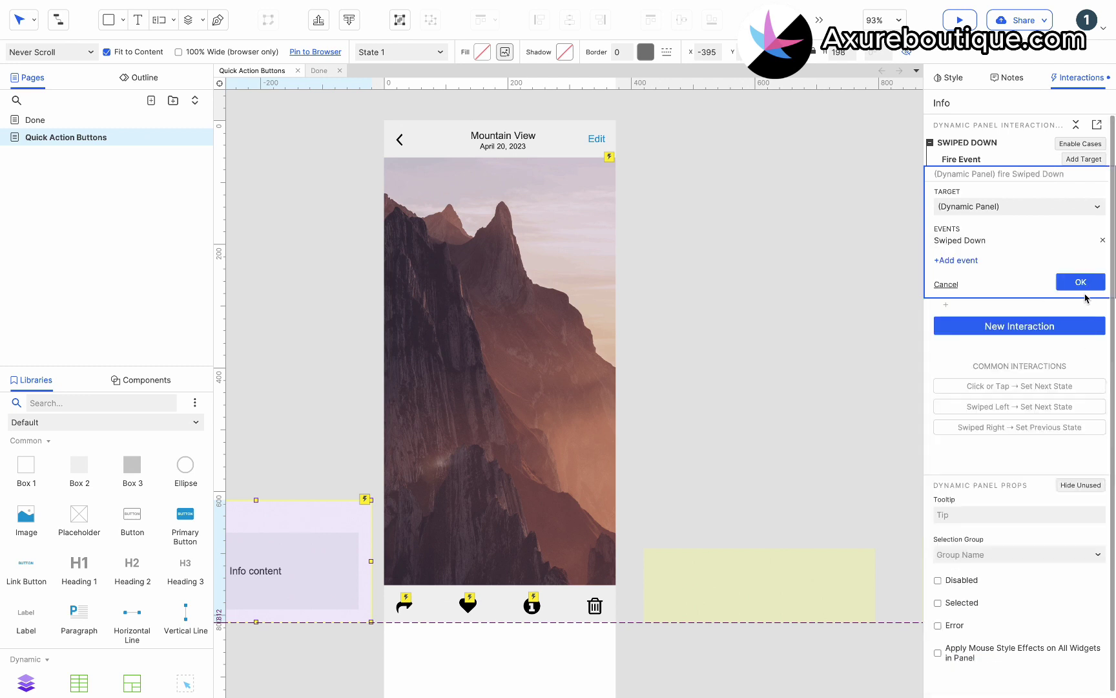
{"action": "left_click", "coordinate": [1083, 283]}
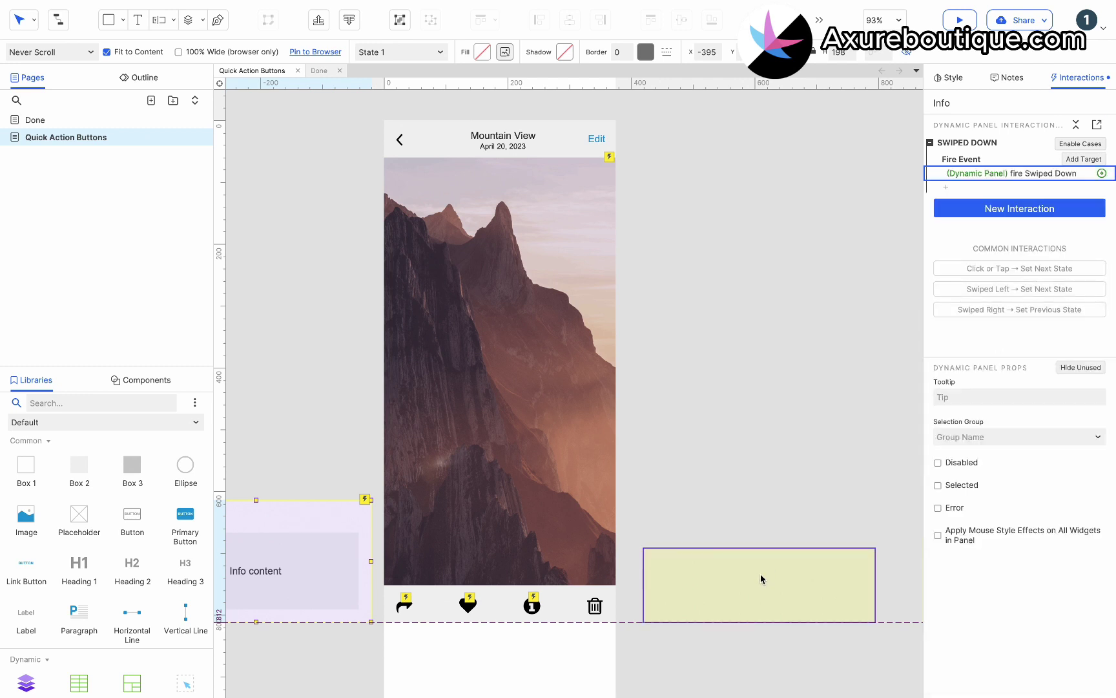
- Give the trash icon a Click or Tap event with a Show/Hide action that shows the Delete dynamic panel
{"action": "left_click", "coordinate": [597, 607]}
{"action": "left_click", "coordinate": [985, 154]}
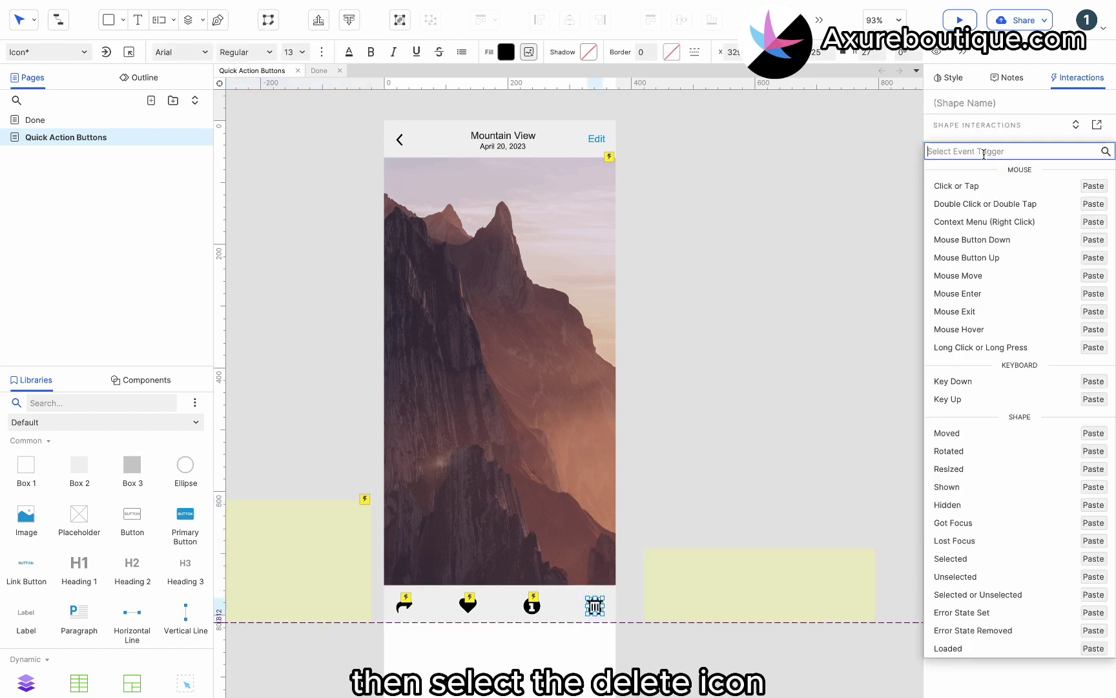
{"action": "left_click", "coordinate": [972, 184]}
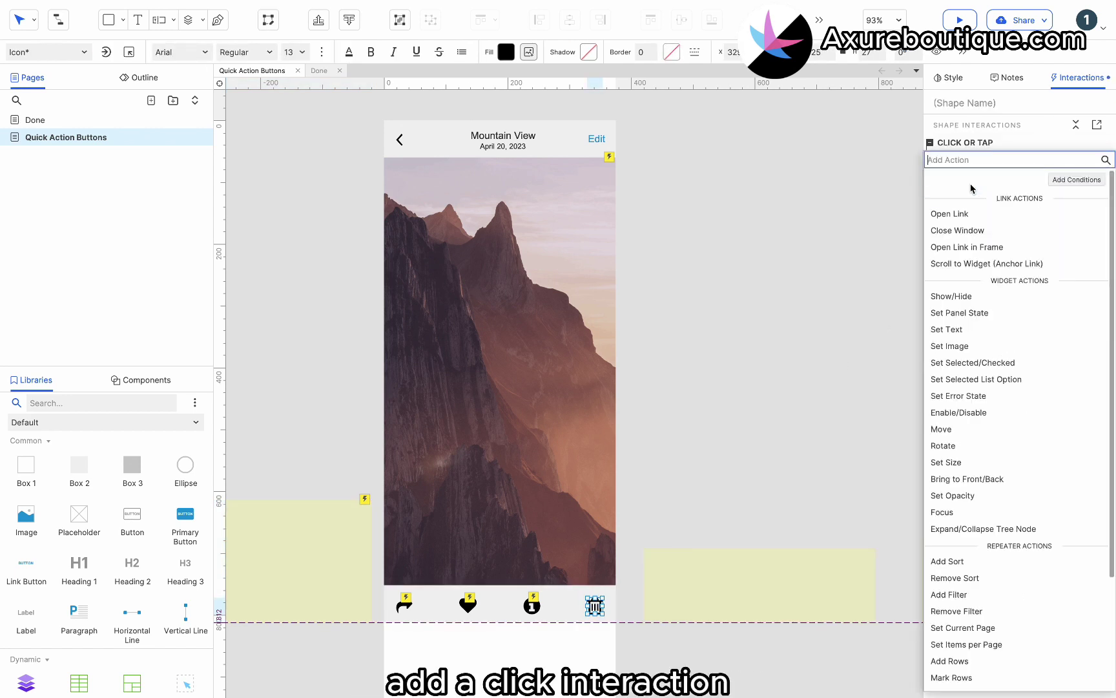
{"action": "left_click", "coordinate": [955, 296]}
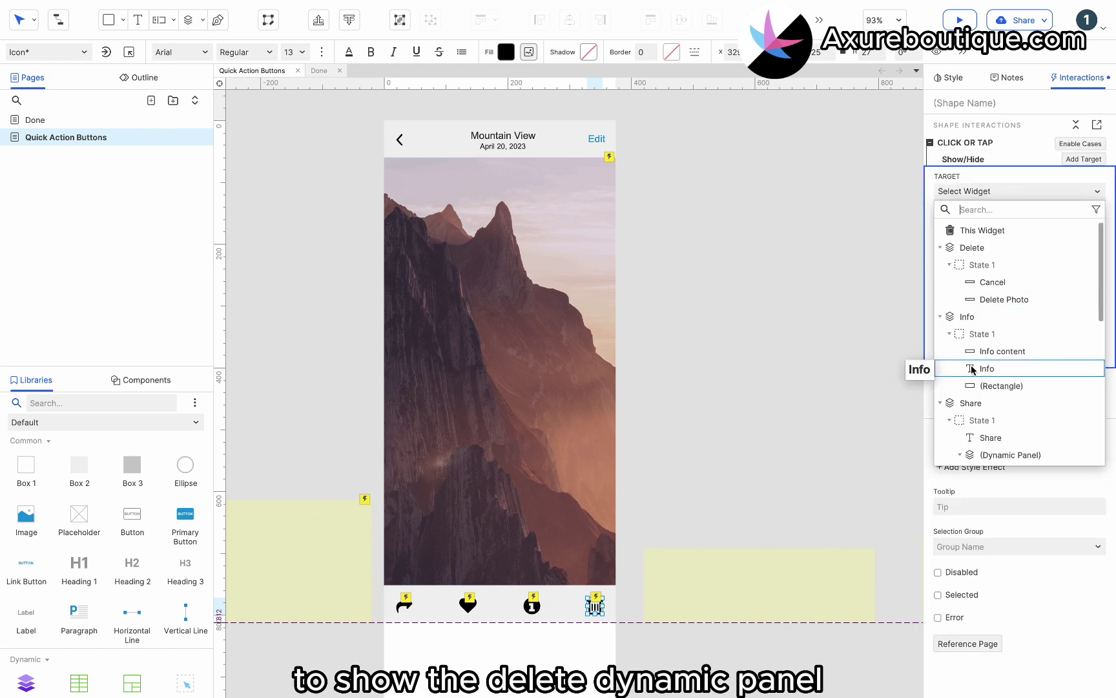
{"action": "left_click", "coordinate": [975, 247]}
- Animate the Delete panel's Show action as slide up over 200 ms and treat it as a lightbox
{"action": "left_click", "coordinate": [967, 288]}
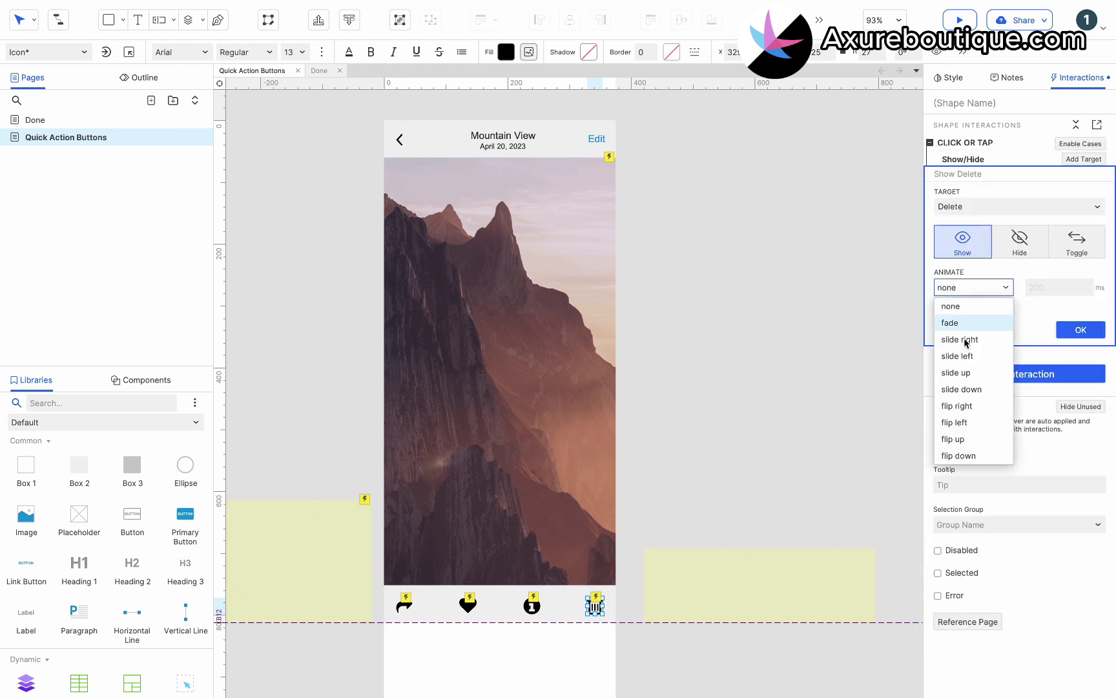
{"action": "left_click", "coordinate": [964, 372]}
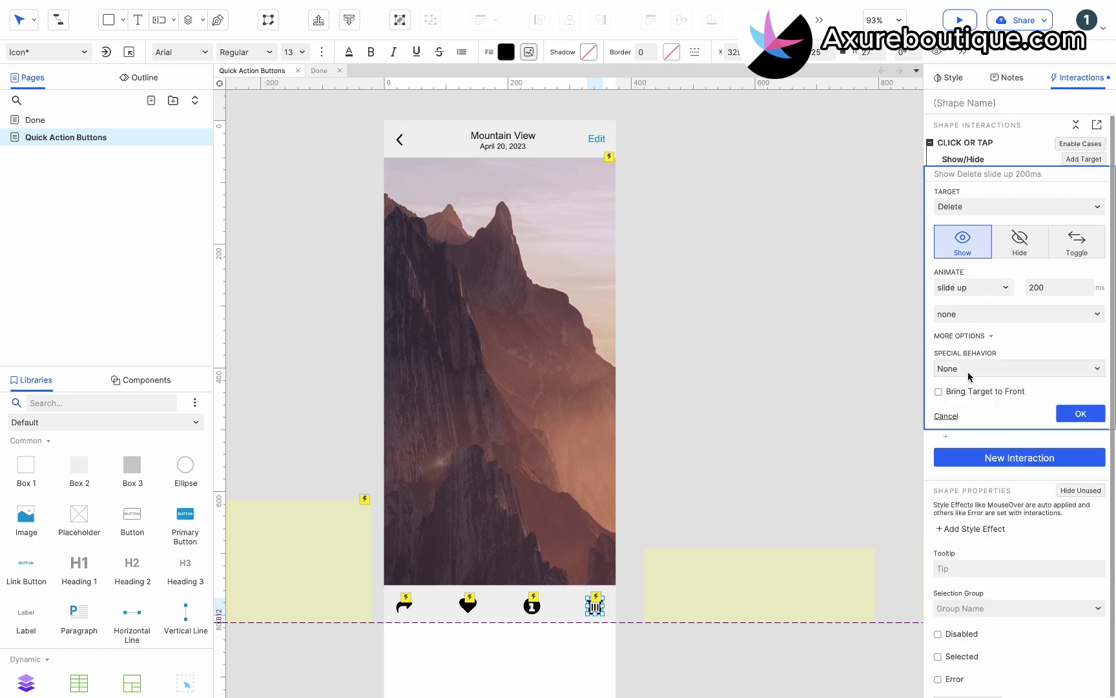
{"action": "left_click", "coordinate": [969, 373]}
{"action": "left_click", "coordinate": [968, 403]}
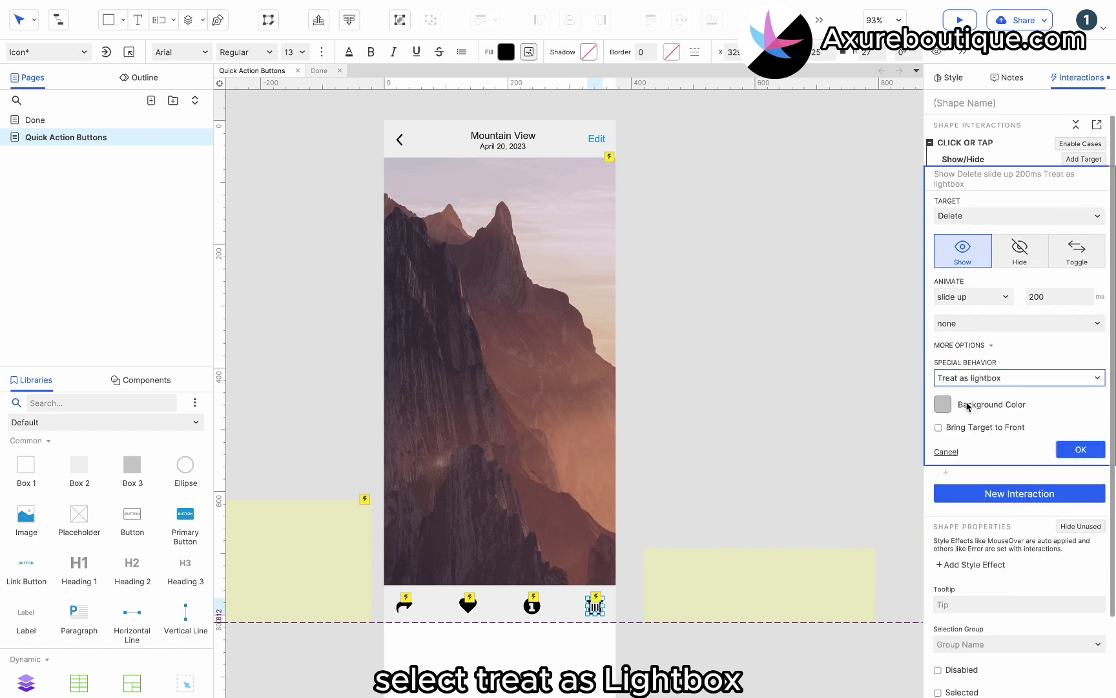
{"action": "left_click", "coordinate": [1063, 449]}
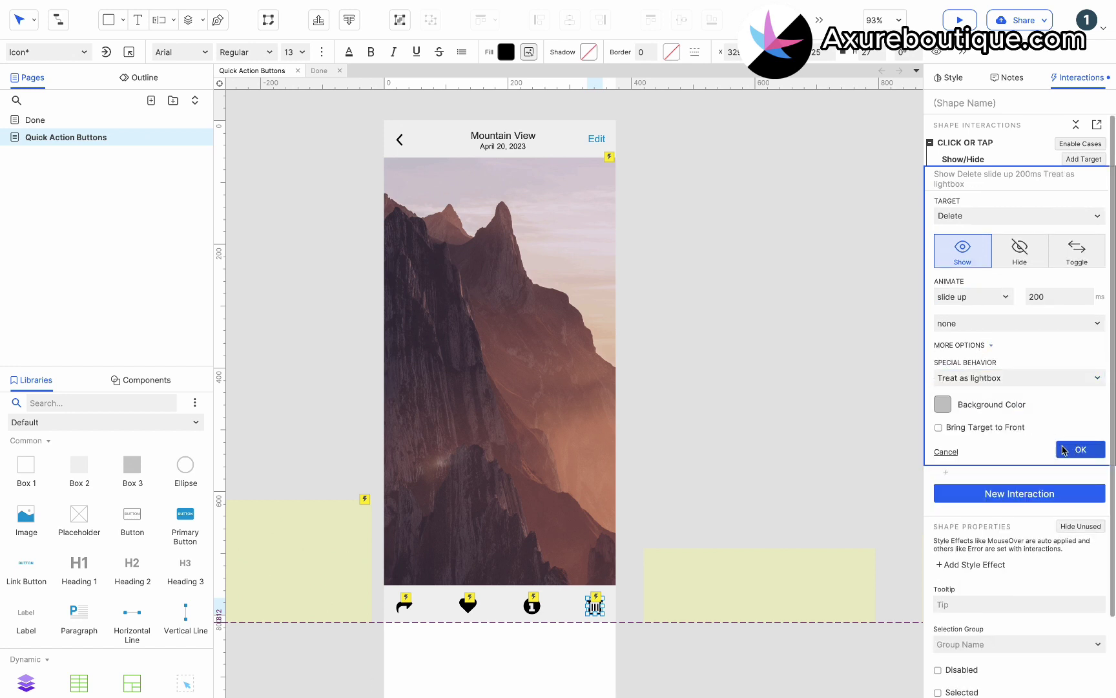
- Give the Delete Photo button in the Delete dynamic panel a Click or Tap event with a Show/Hide action that hides the Delete panel
{"action": "left_click", "coordinate": [777, 602]}
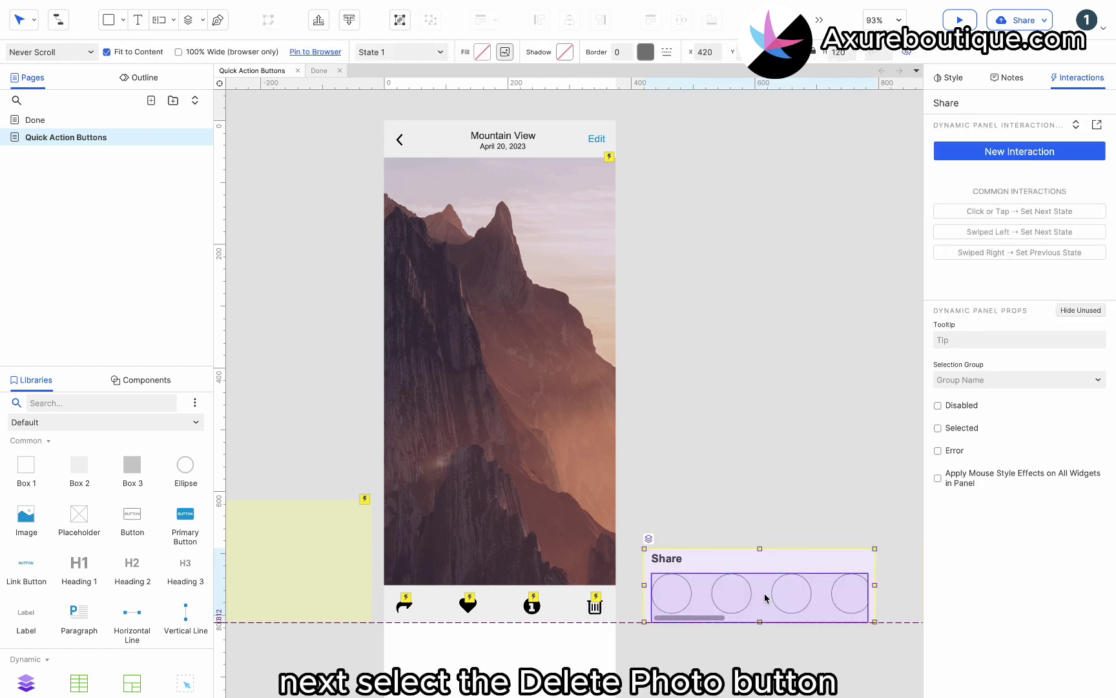
{"action": "scroll", "coordinate": [807, 582], "scroll_direction": "right", "scroll_amount": 3}
{"action": "double_click", "coordinate": [845, 581]}
{"action": "left_click", "coordinate": [807, 577]}
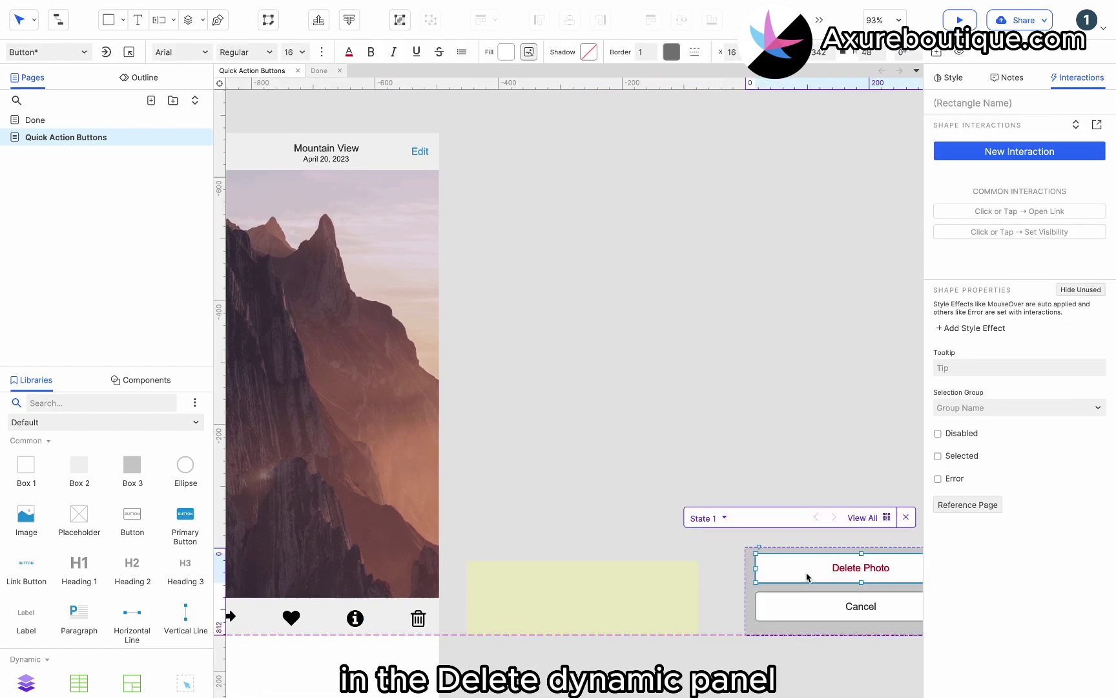
{"action": "left_click", "coordinate": [996, 155]}
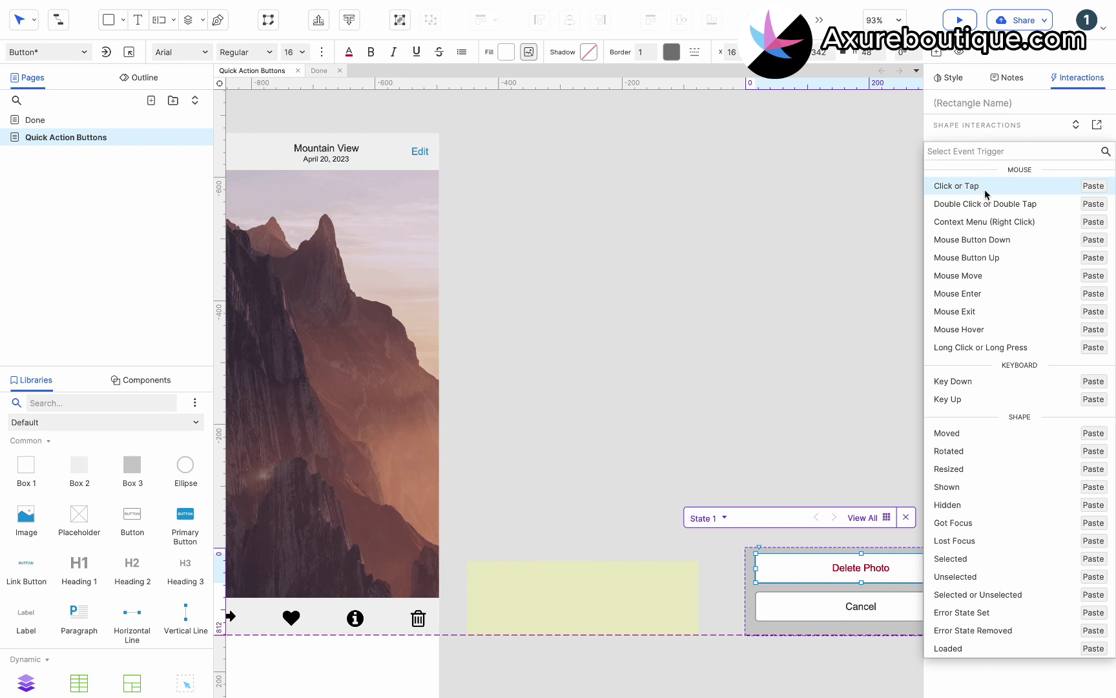
{"action": "left_click", "coordinate": [986, 190]}
{"action": "left_click", "coordinate": [966, 296]}
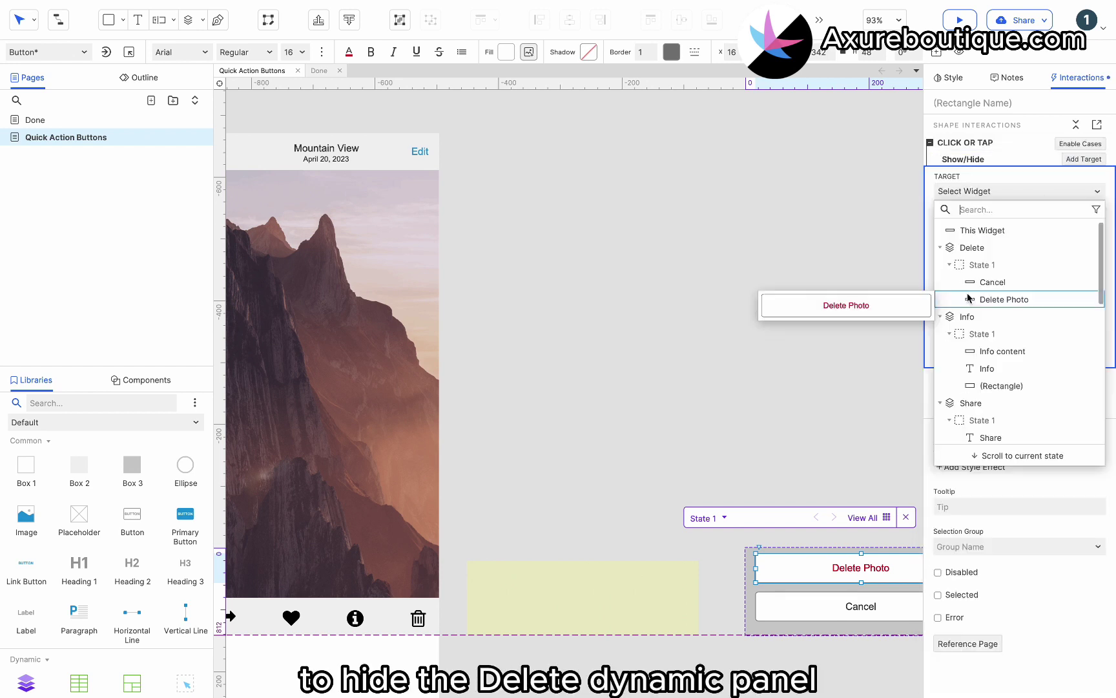
{"action": "left_click", "coordinate": [989, 256]}
{"action": "left_click", "coordinate": [1016, 242]}
{"action": "left_click", "coordinate": [1080, 325]}
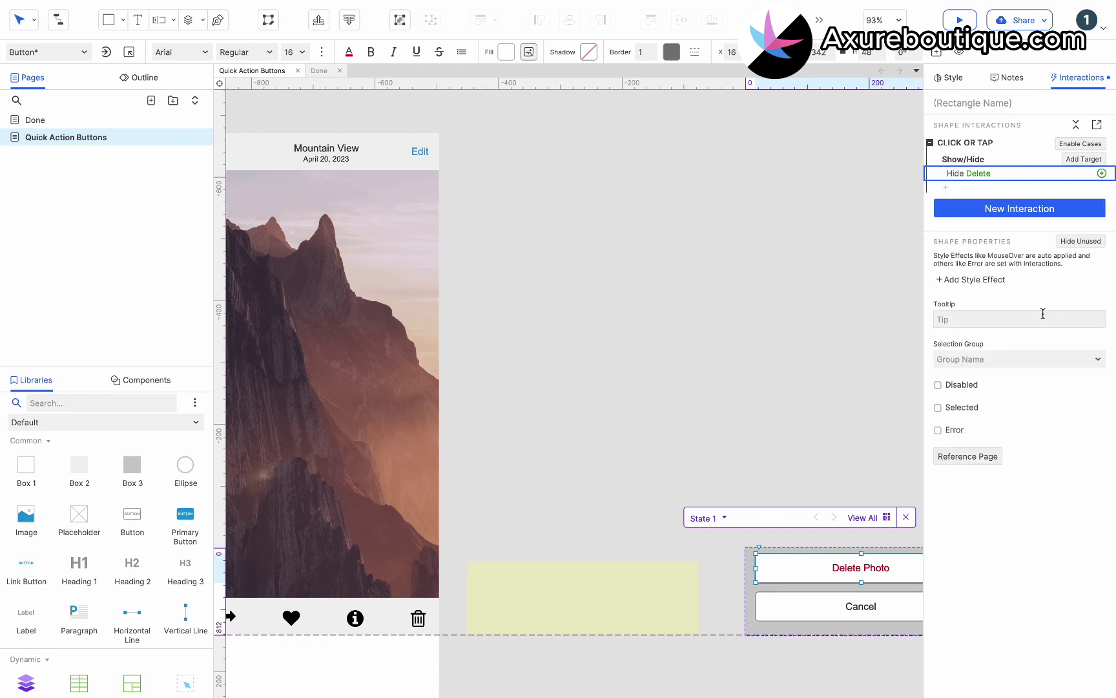
- Copy the Delete Photo button's Click or Tap interaction to the Cancel button and leave the Delete panel's editing mode
{"action": "left_click", "coordinate": [993, 150]}
{"action": "key", "text": "ctrl+c"}
{"action": "left_click", "coordinate": [825, 611]}
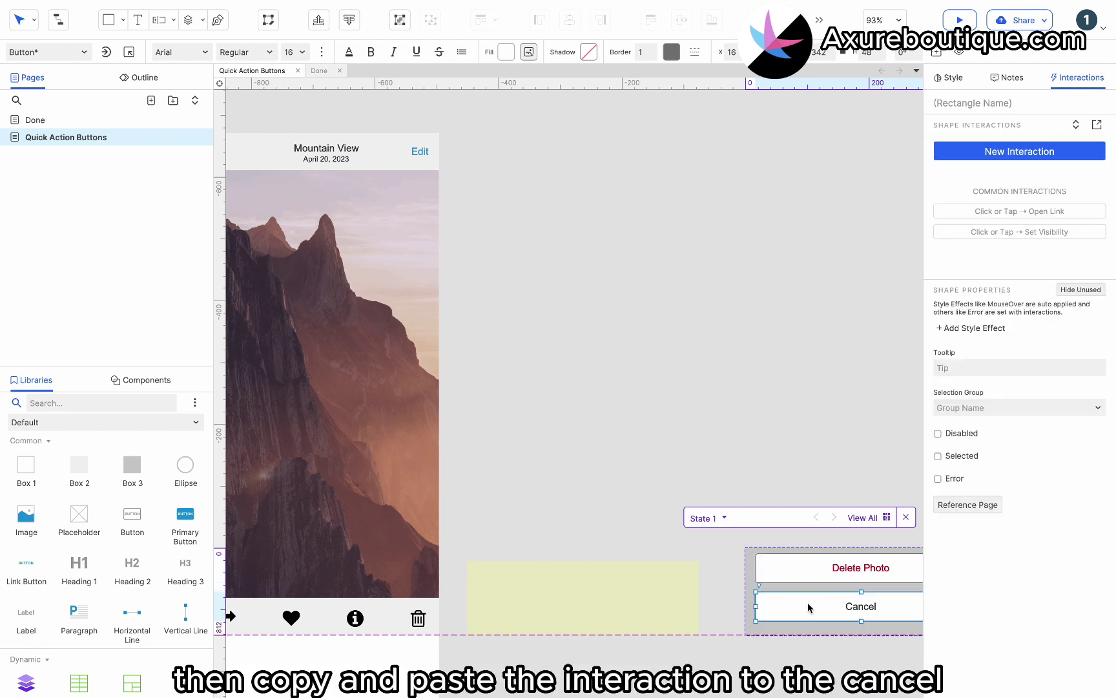
{"action": "key", "text": "ctrl+v"}
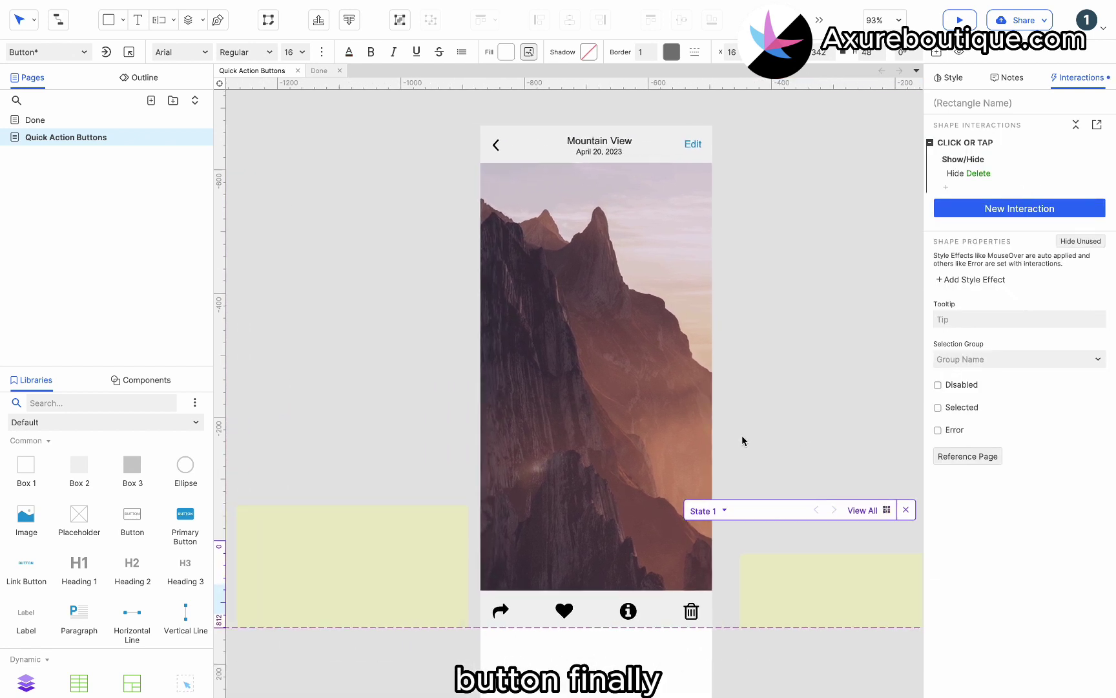
{"action": "left_click", "coordinate": [763, 426]}
{"action": "left_click", "coordinate": [764, 426]}
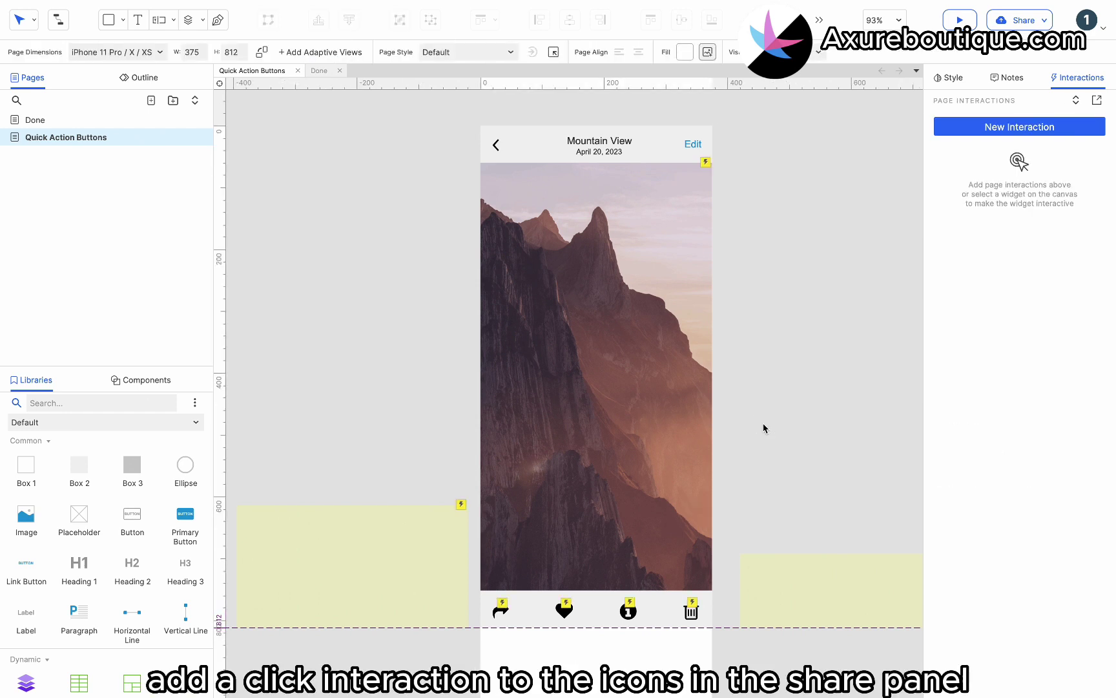
- Give the first circle in the Share dynamic panel a Click or Tap event with a Show/Hide action that hides the Share panel
{"action": "left_click", "coordinate": [755, 619]}
{"action": "double_click", "coordinate": [774, 600]}
{"action": "double_click", "coordinate": [774, 600]}
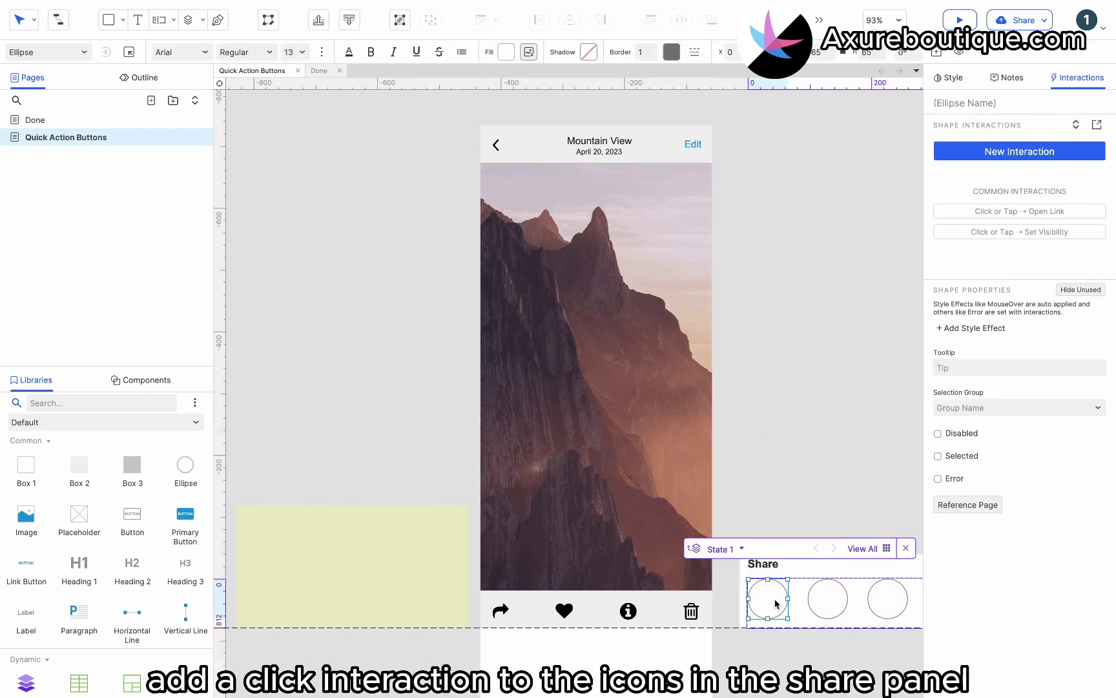
{"action": "left_click", "coordinate": [982, 151]}
{"action": "left_click", "coordinate": [977, 173]}
{"action": "left_click", "coordinate": [967, 295]}
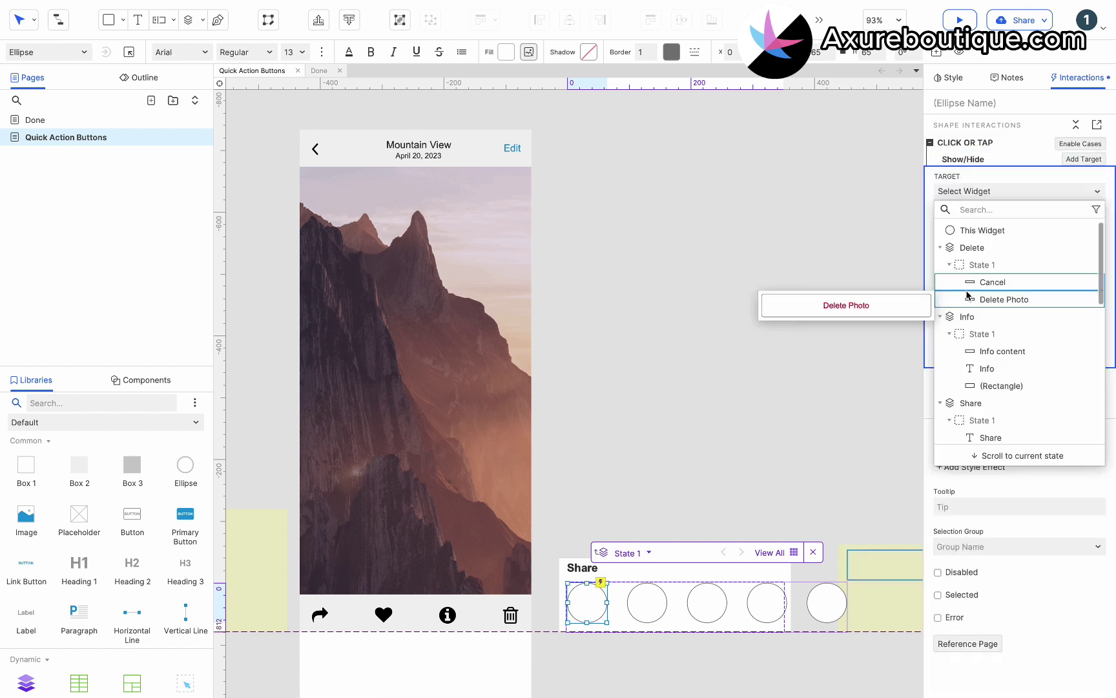
{"action": "left_click", "coordinate": [969, 403]}
{"action": "left_click", "coordinate": [1014, 242]}
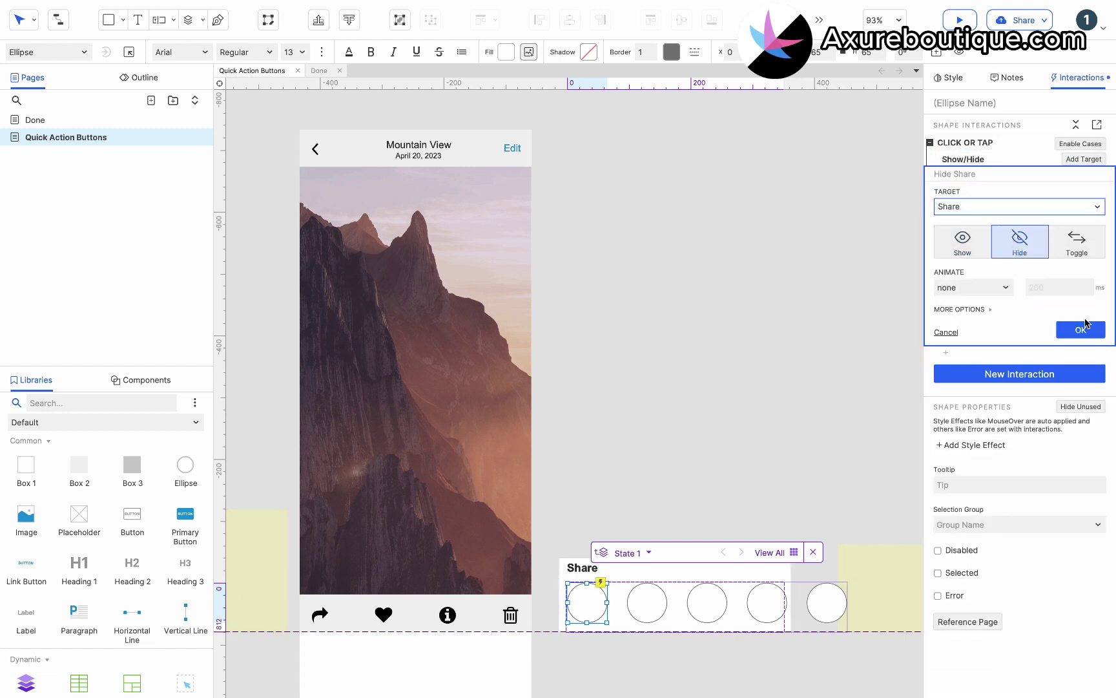
{"action": "left_click", "coordinate": [1075, 327]}
- Copy the first circle's Click or Tap interaction to the remaining circles in the Share panel and leave the panel's editing mode
{"action": "left_click", "coordinate": [707, 602]}
{"action": "key", "text": "ctrl+v"}
{"action": "left_click", "coordinate": [766, 602]}
{"action": "left_click", "coordinate": [827, 603]}
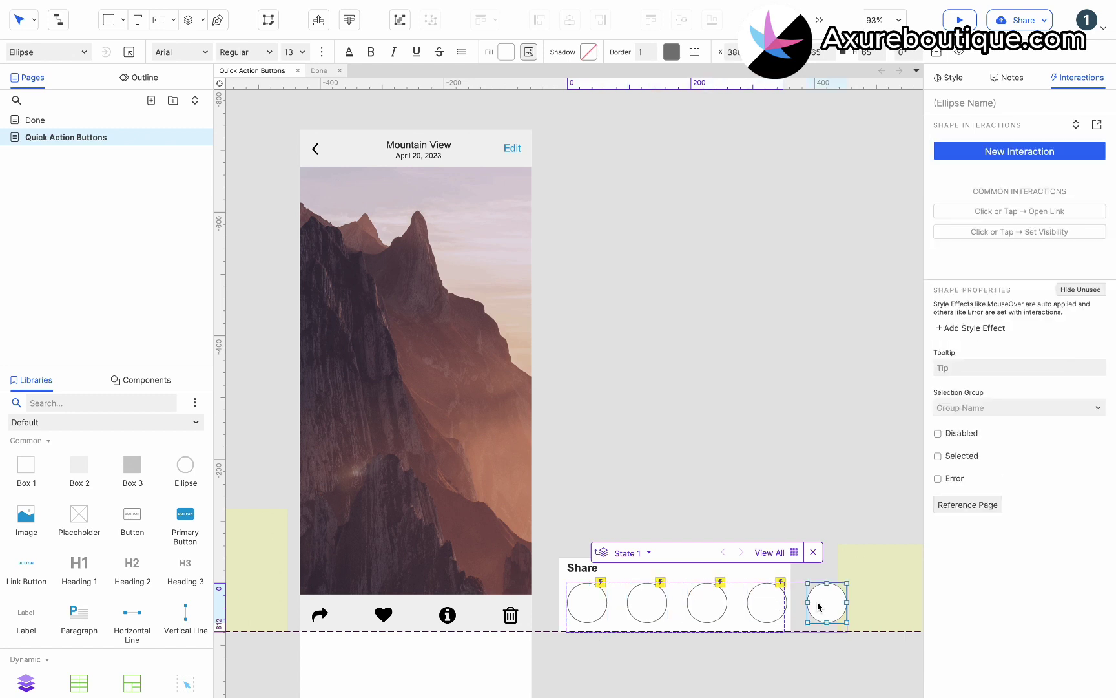
{"action": "key", "text": "ctrl+v"}
{"action": "key", "text": "Escape"}
{"action": "left_click", "coordinate": [673, 421]}
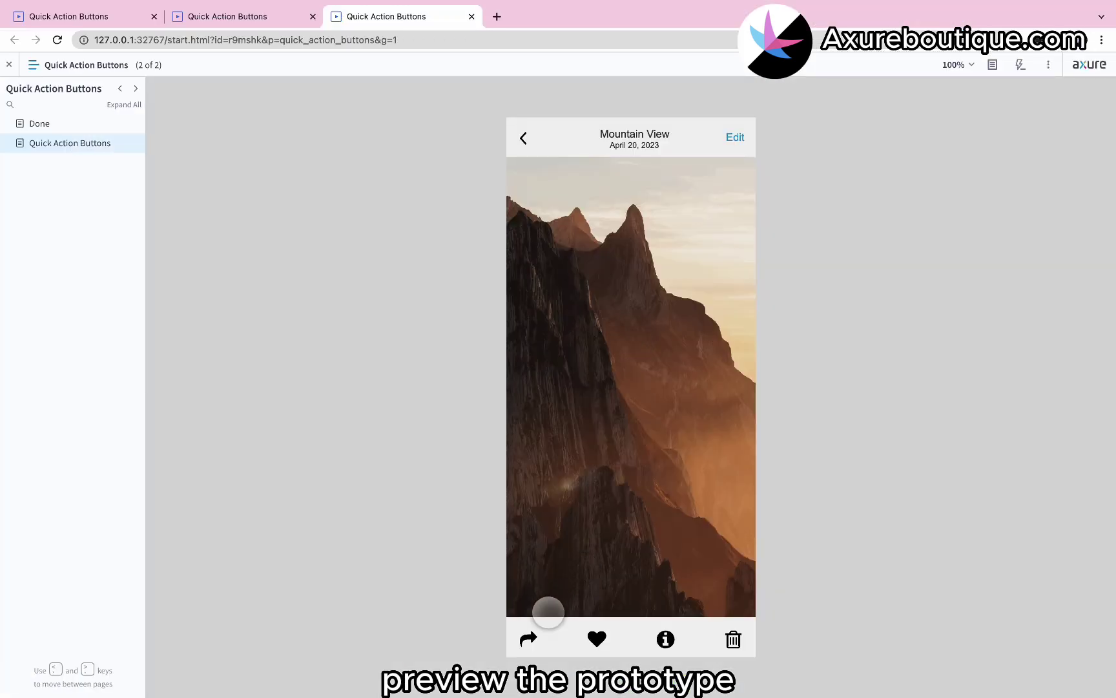
- In the browser preview, test opening, horizontally scrolling and dismissing the Share panel, and toggle the favorite heart on and off
{"action": "left_click", "coordinate": [531, 635]}
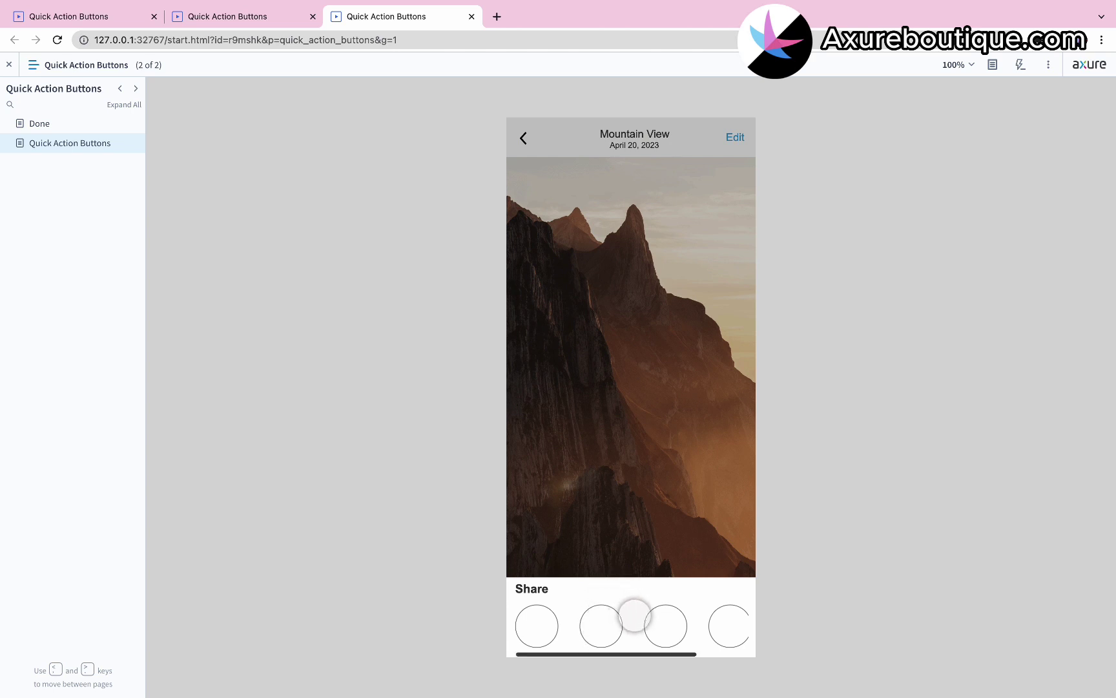
{"action": "left_click_drag", "start_coordinate": [657, 623], "coordinate": [651, 619]}
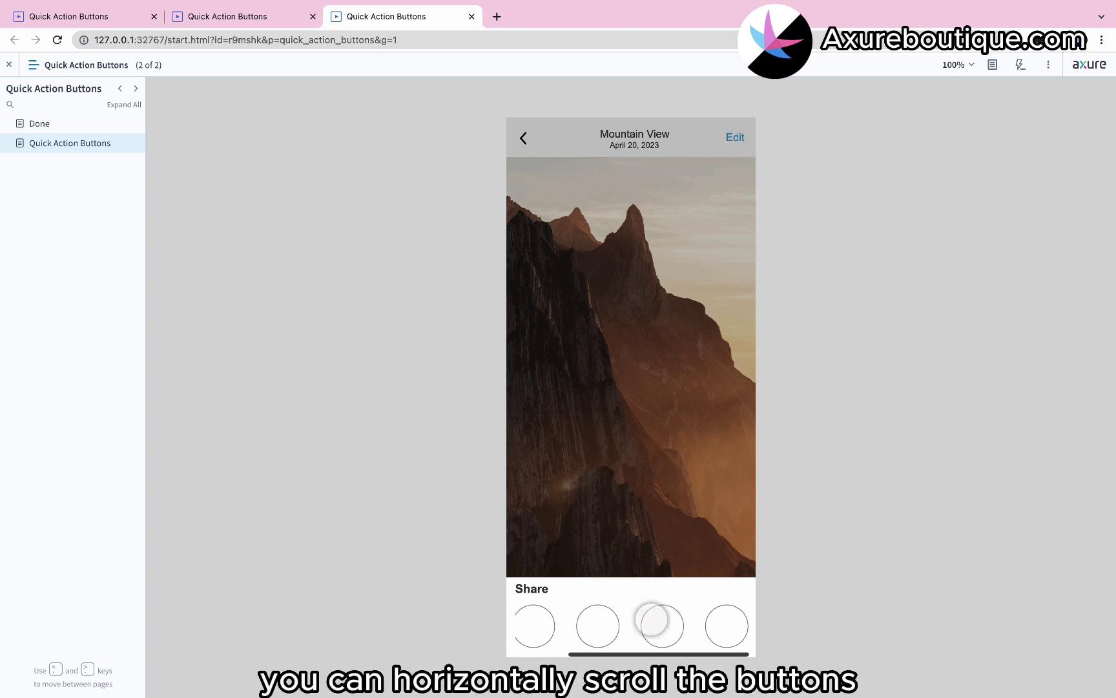
{"action": "left_click", "coordinate": [606, 623]}
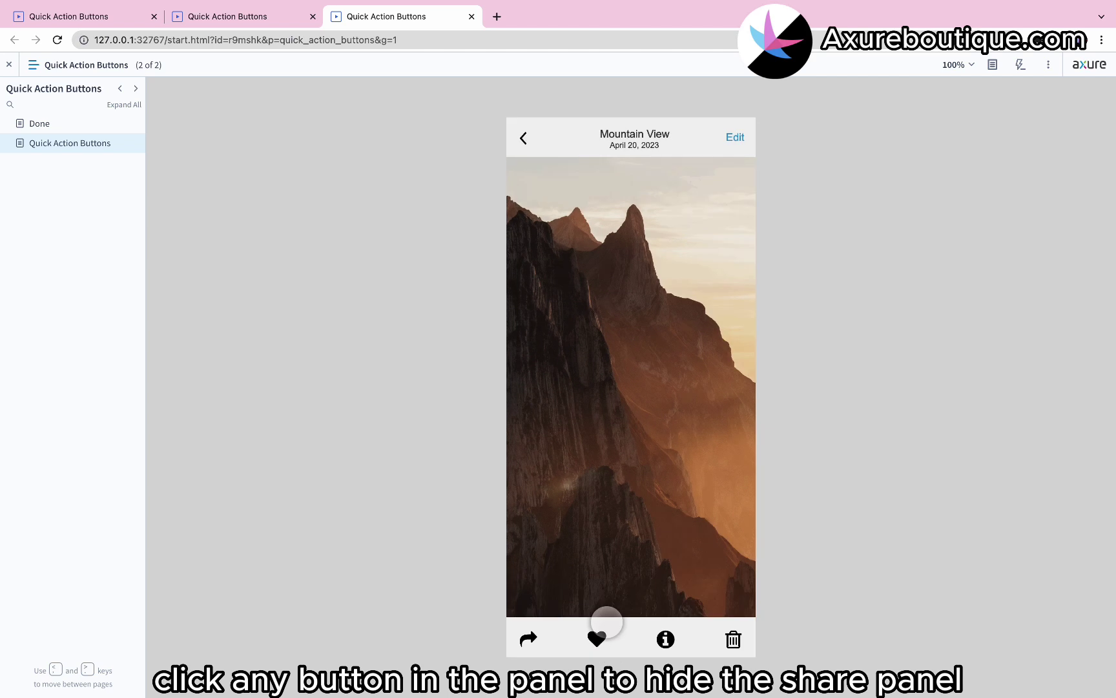
{"action": "left_click", "coordinate": [600, 634]}
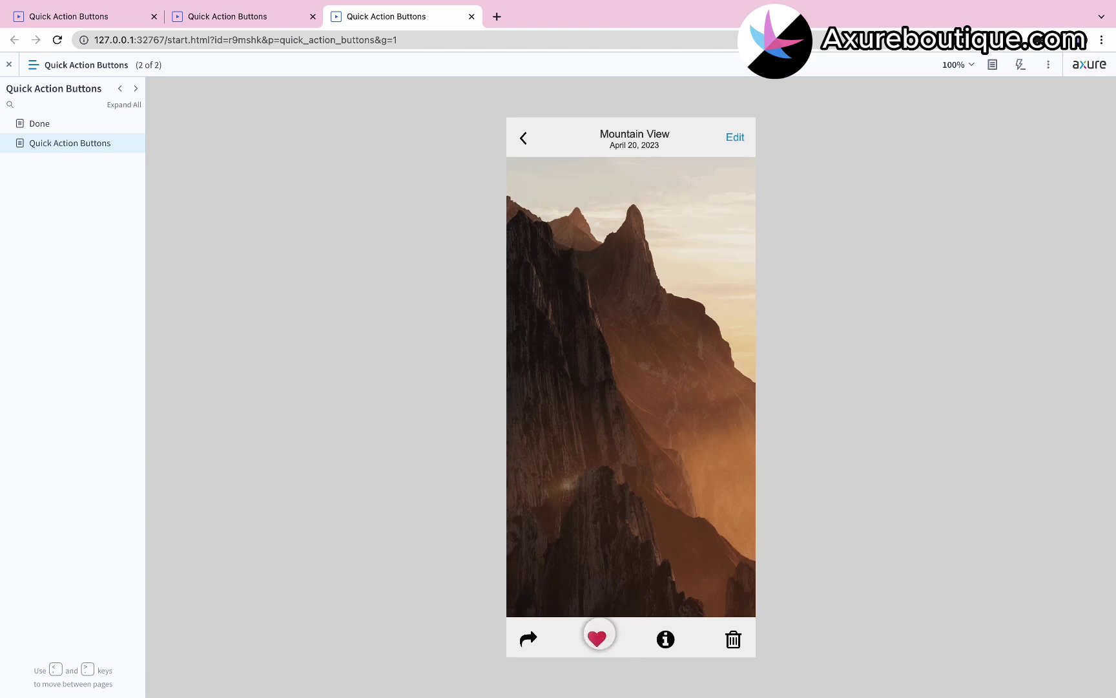
{"action": "left_click", "coordinate": [602, 636]}
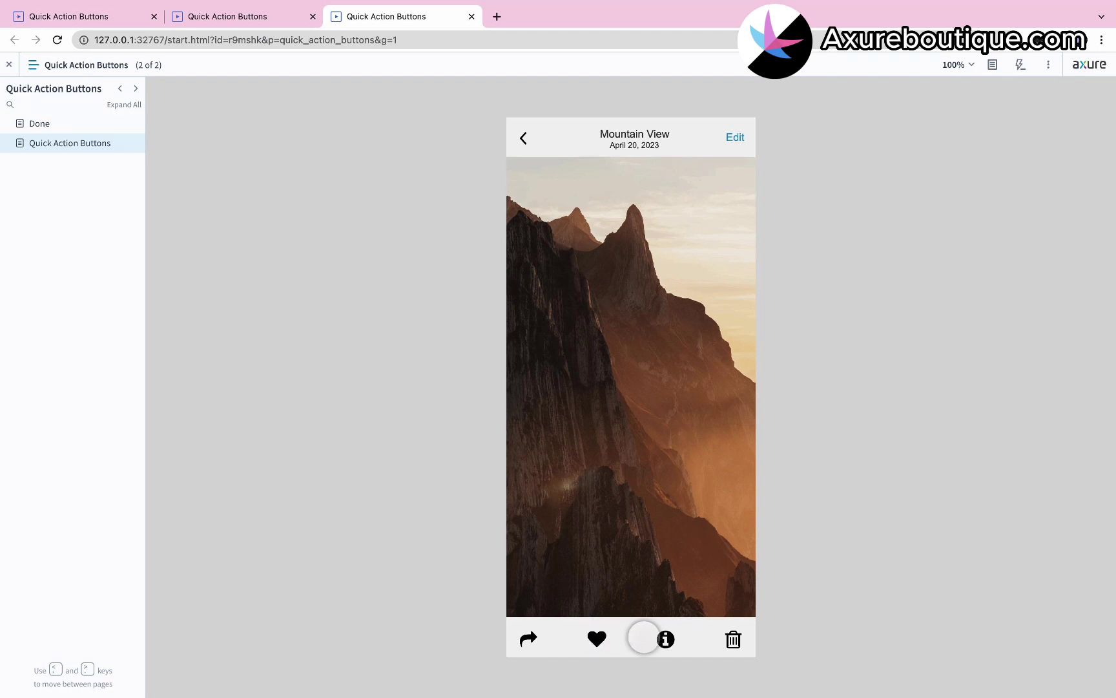
- Test the Info icon in the preview, hiding the Info panel once by swiping down on the image and once on the panel
{"action": "left_click", "coordinate": [665, 638]}
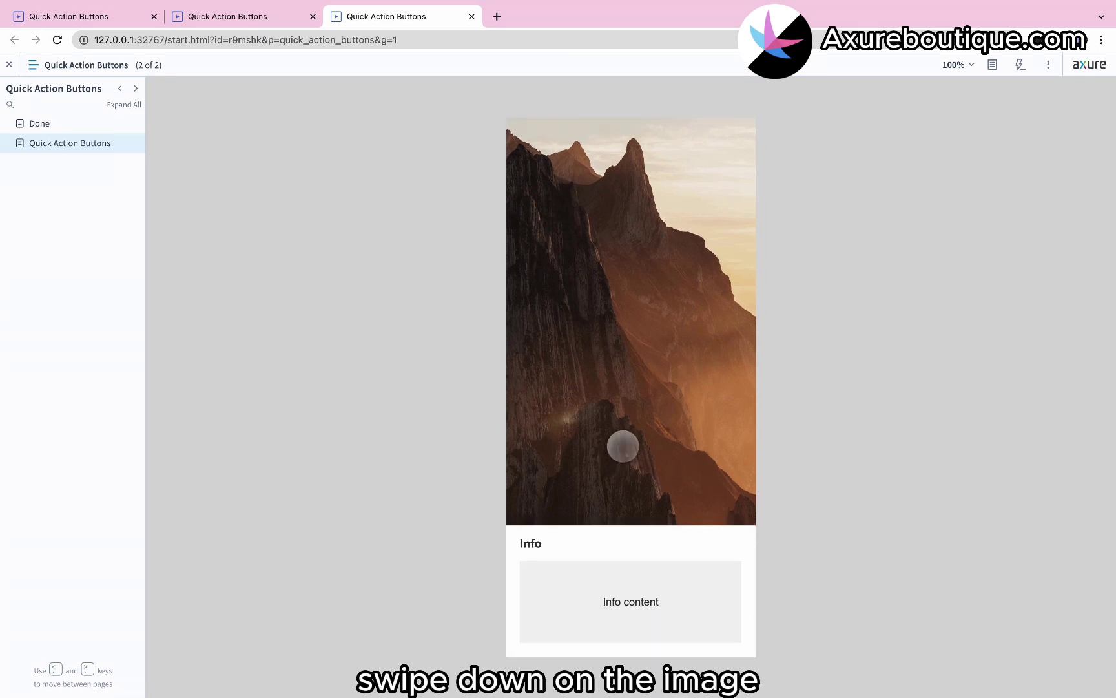
{"action": "left_click_drag", "start_coordinate": [627, 354], "coordinate": [628, 491]}
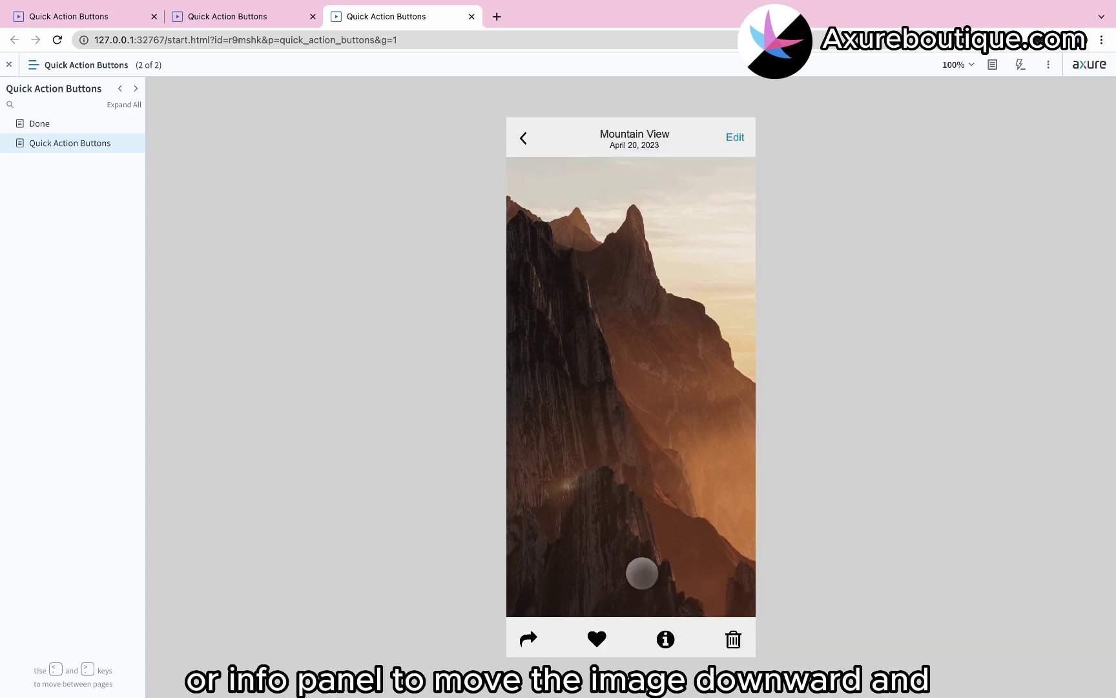
{"action": "left_click", "coordinate": [665, 639]}
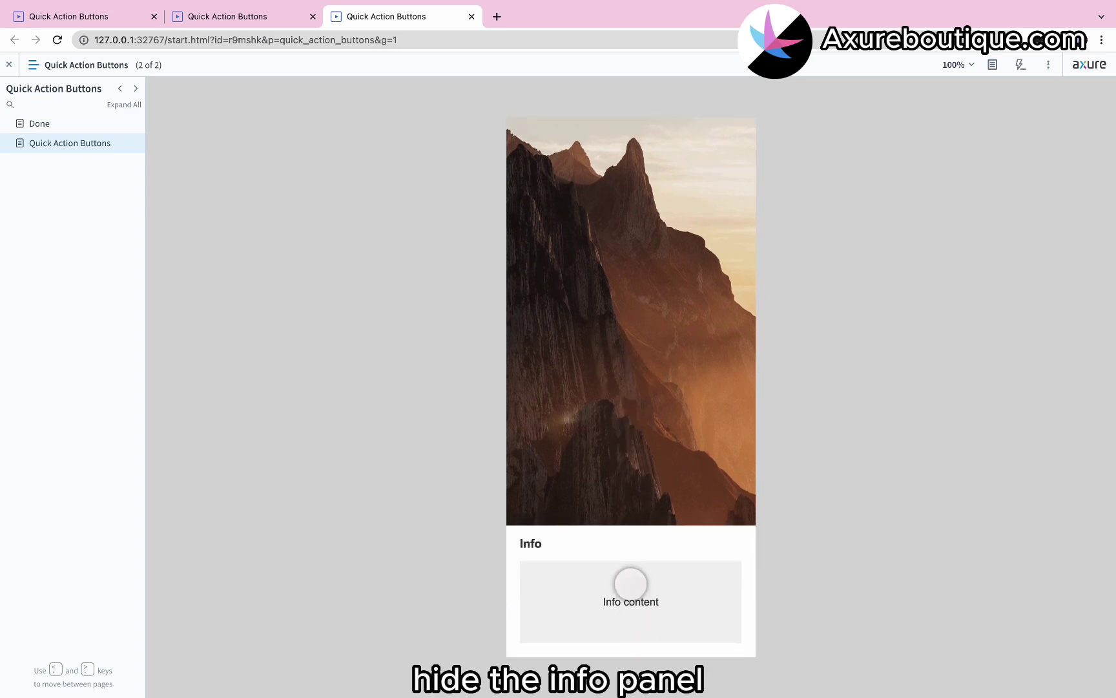
{"action": "left_click_drag", "start_coordinate": [630, 584], "coordinate": [630, 645]}
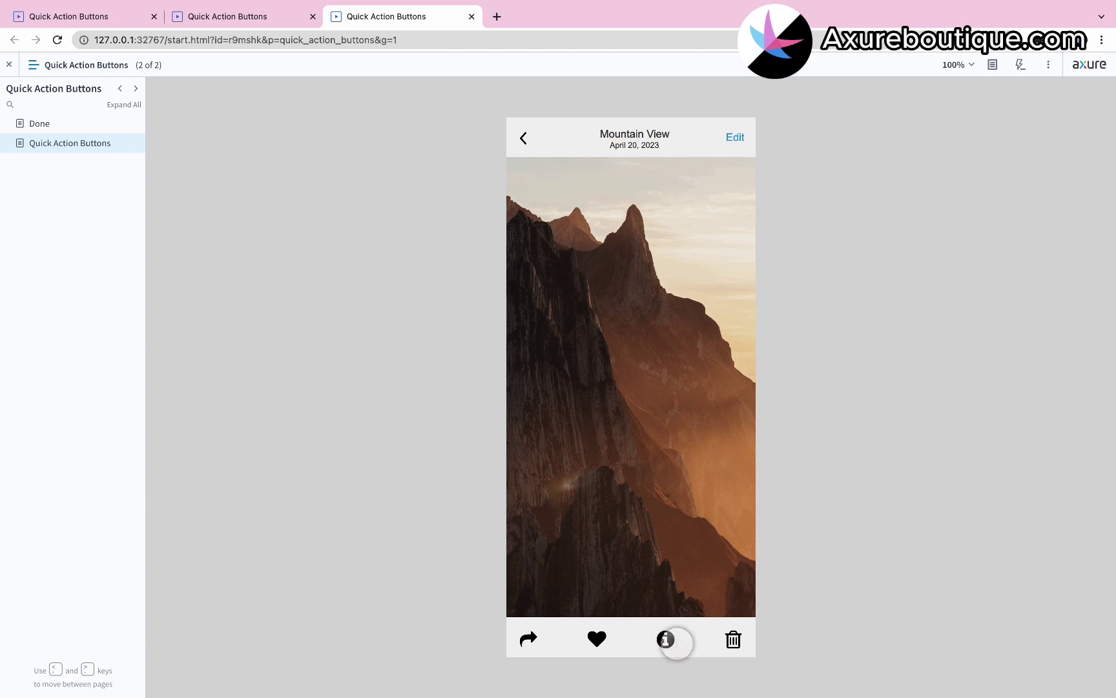
- Test the trash icon in the preview, dismissing the Delete panel once with Delete Photo and once with Cancel
{"action": "left_click", "coordinate": [733, 640]}
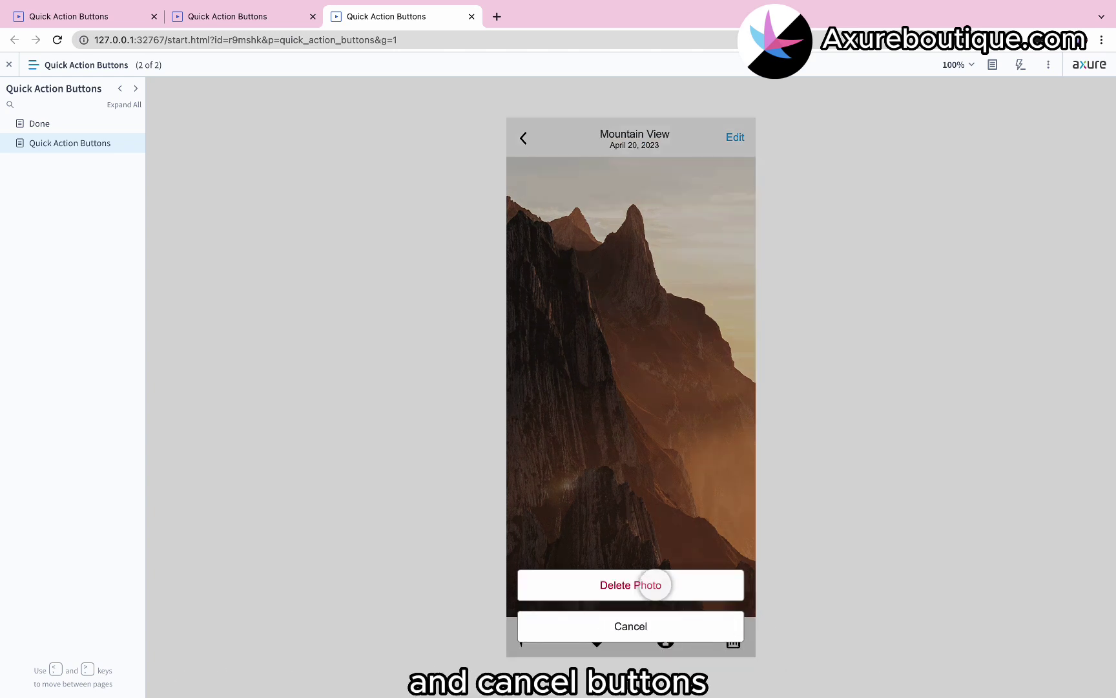
{"action": "left_click", "coordinate": [655, 585]}
{"action": "left_click", "coordinate": [732, 638]}
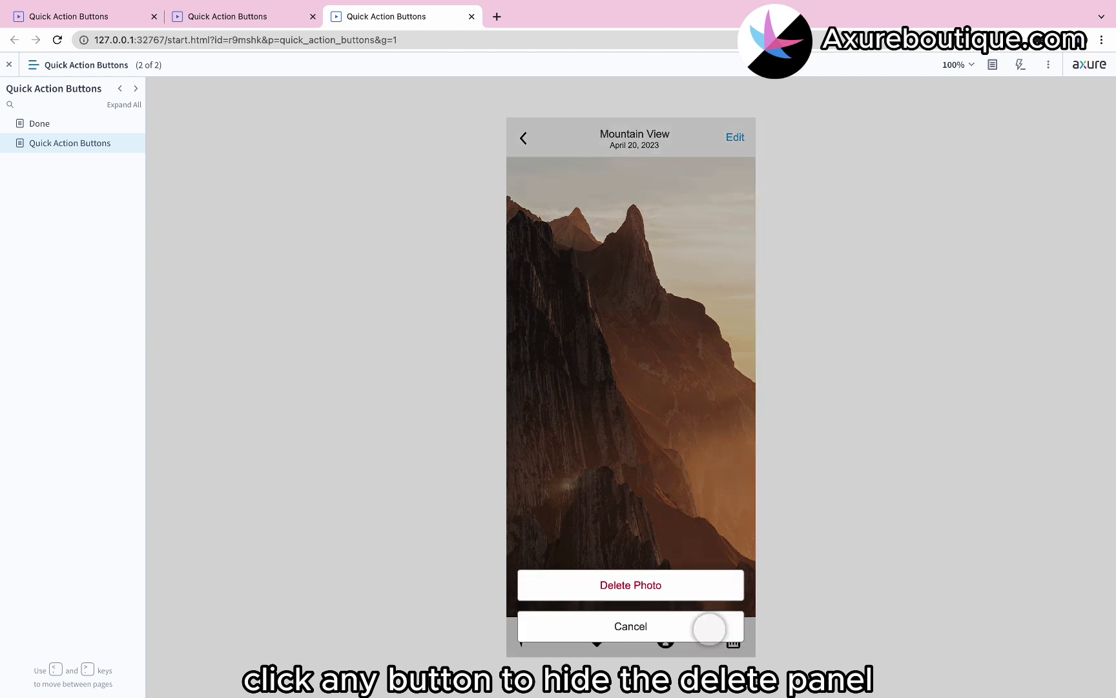
{"action": "left_click", "coordinate": [673, 624]}
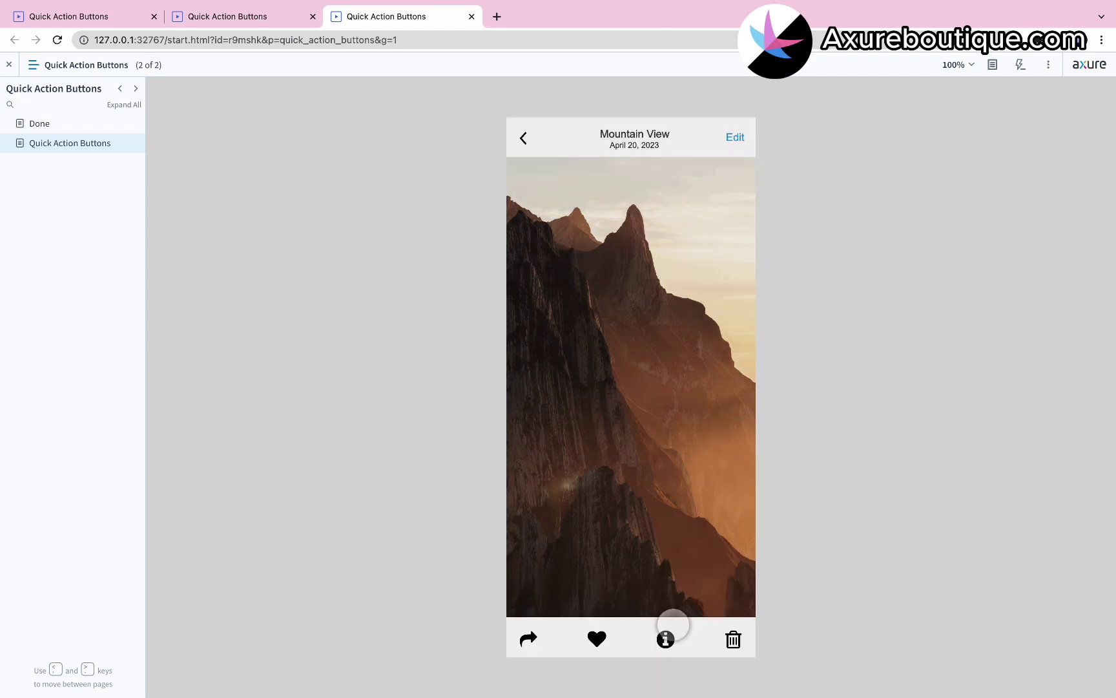